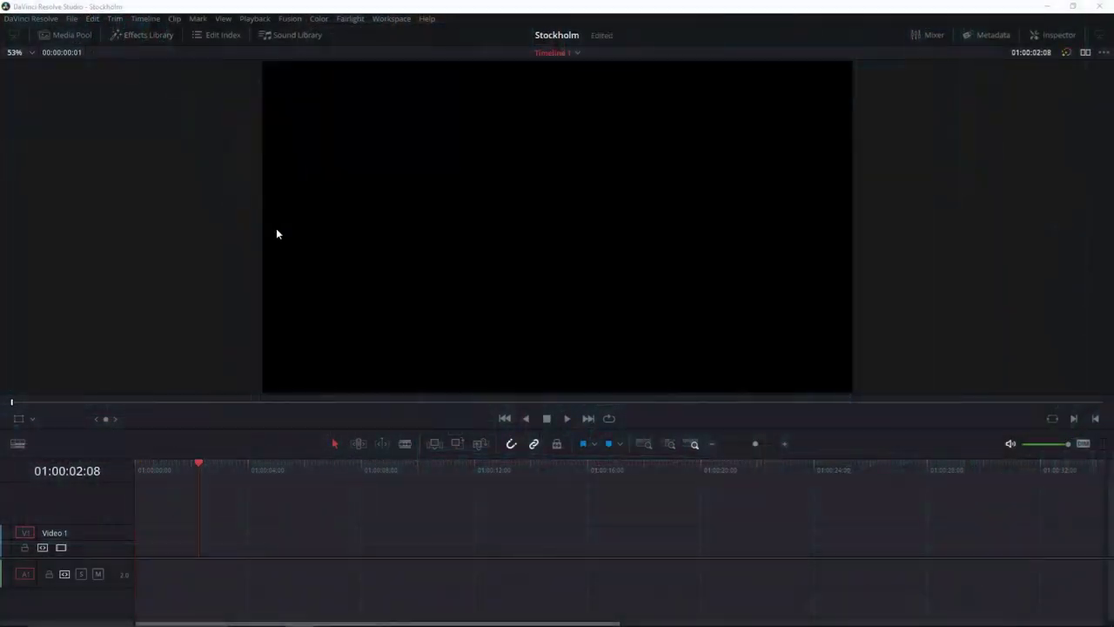
Place a Fusion Composition clip at the start of the V1 timeline.
{"action": "key", "text": "shift+9"}
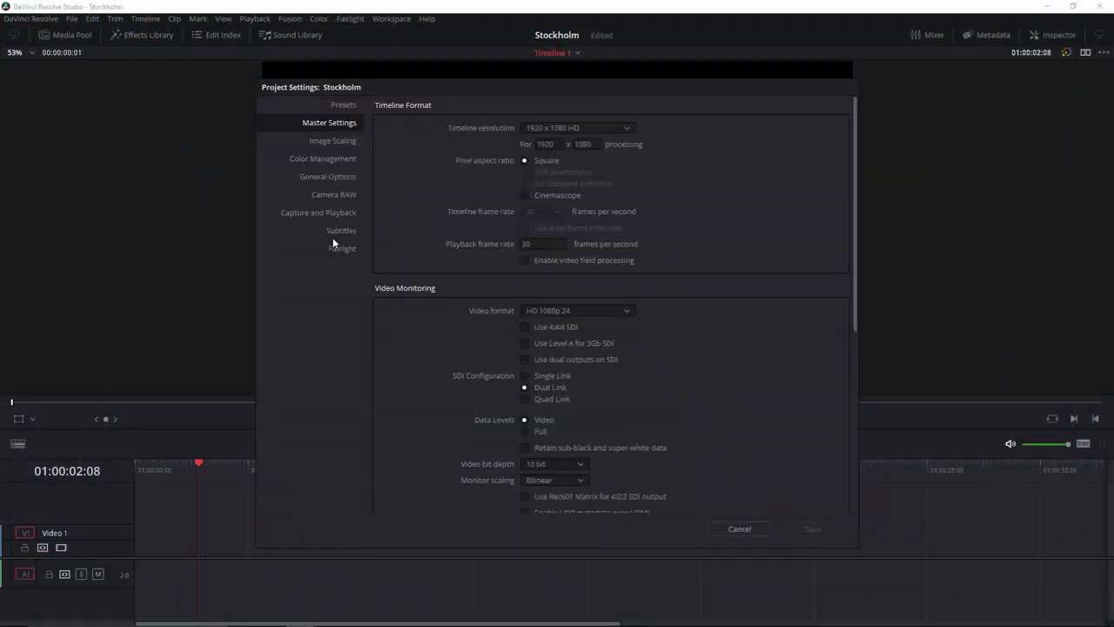
{"action": "left_click", "coordinate": [739, 528]}
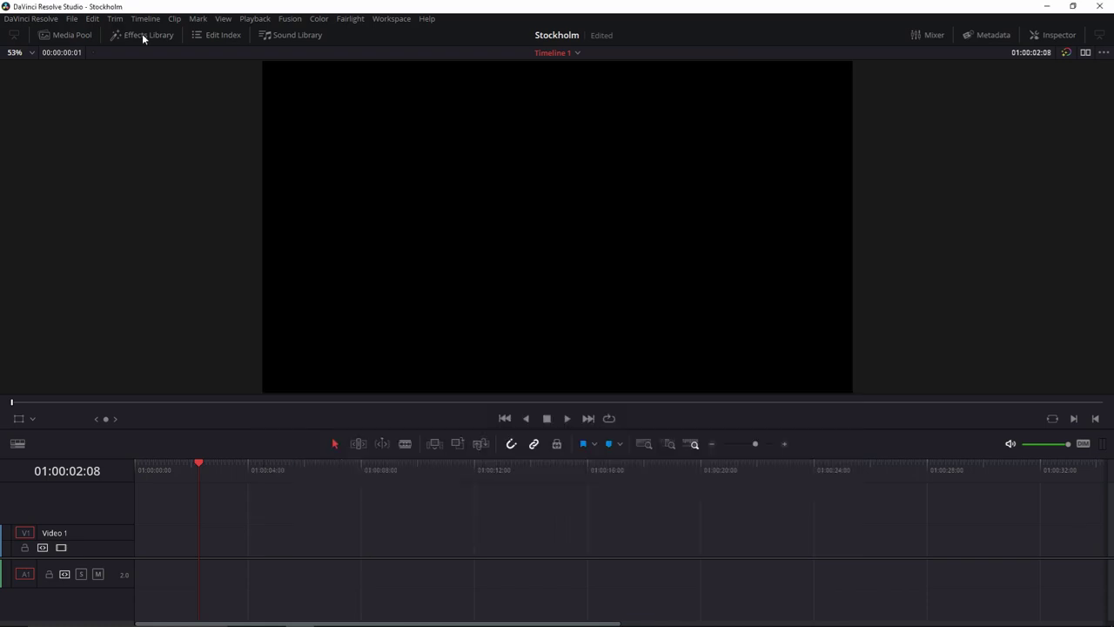
{"action": "left_click", "coordinate": [142, 35]}
{"action": "left_click_drag", "start_coordinate": [48, 585], "coordinate": [376, 555]}
{"action": "left_click", "coordinate": [145, 35]}
{"action": "key", "text": "Home"}
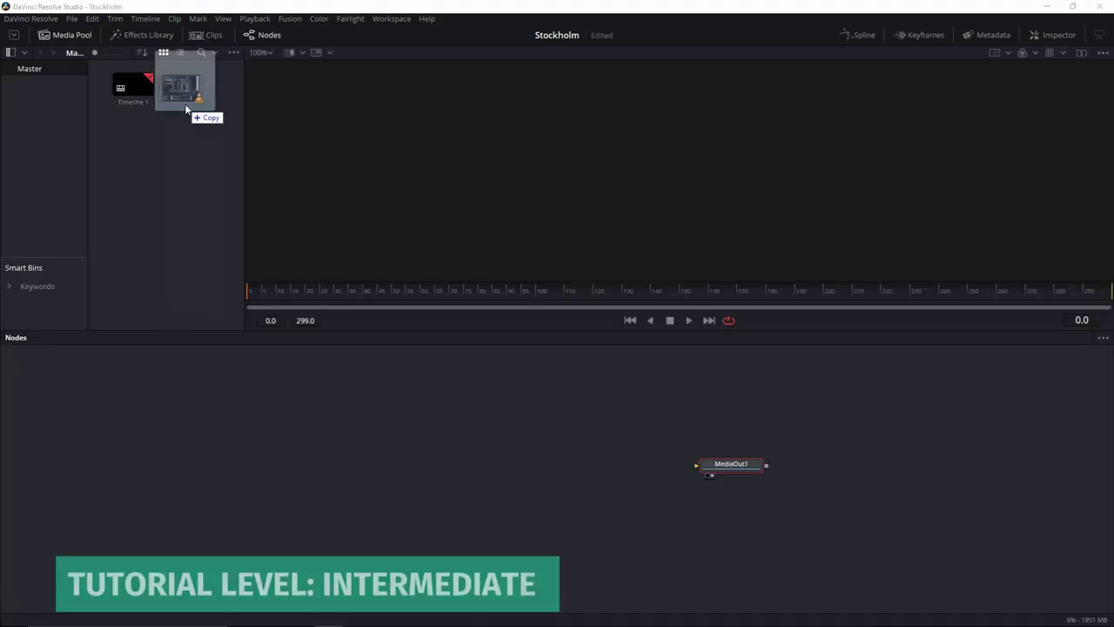
Import the Stockholm clip as MediaIn1 and show it in side-by-side dual viewers.
{"action": "left_click_drag", "start_coordinate": [185, 103], "coordinate": [176, 154]}
{"action": "left_click_drag", "start_coordinate": [200, 87], "coordinate": [713, 469]}
{"action": "left_click", "coordinate": [53, 36]}
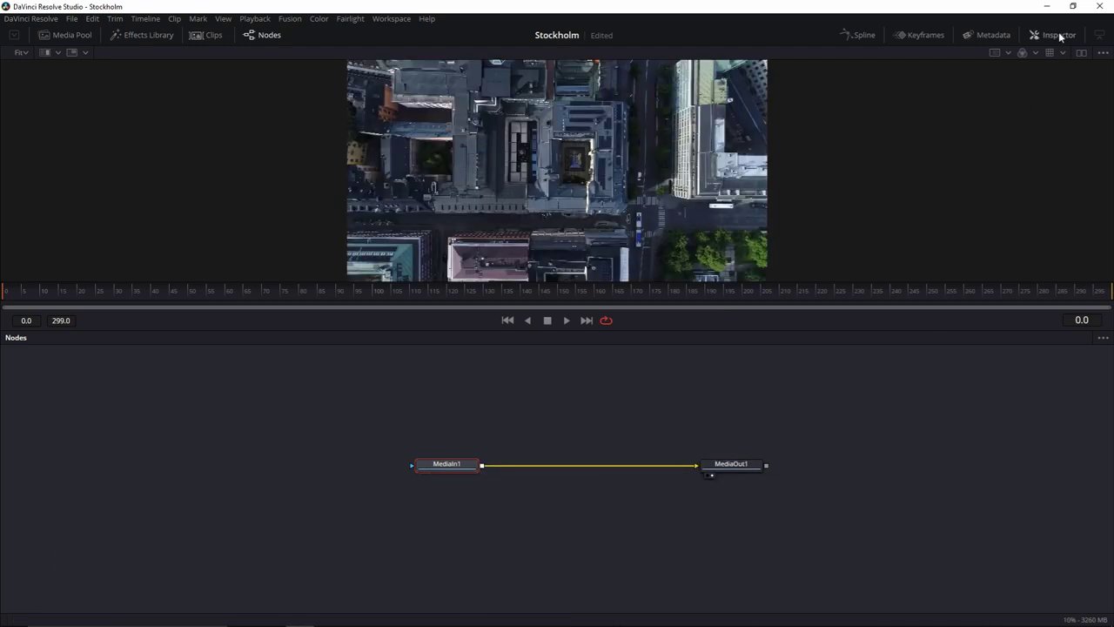
{"action": "left_click", "coordinate": [1099, 36]}
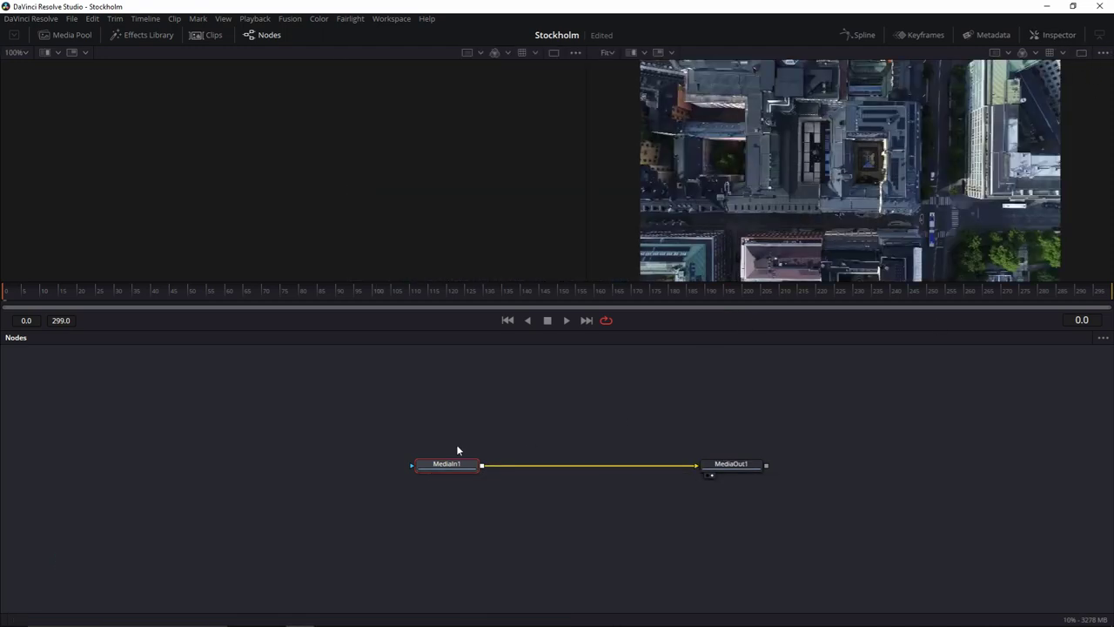
{"action": "left_click_drag", "start_coordinate": [445, 465], "coordinate": [414, 196]}
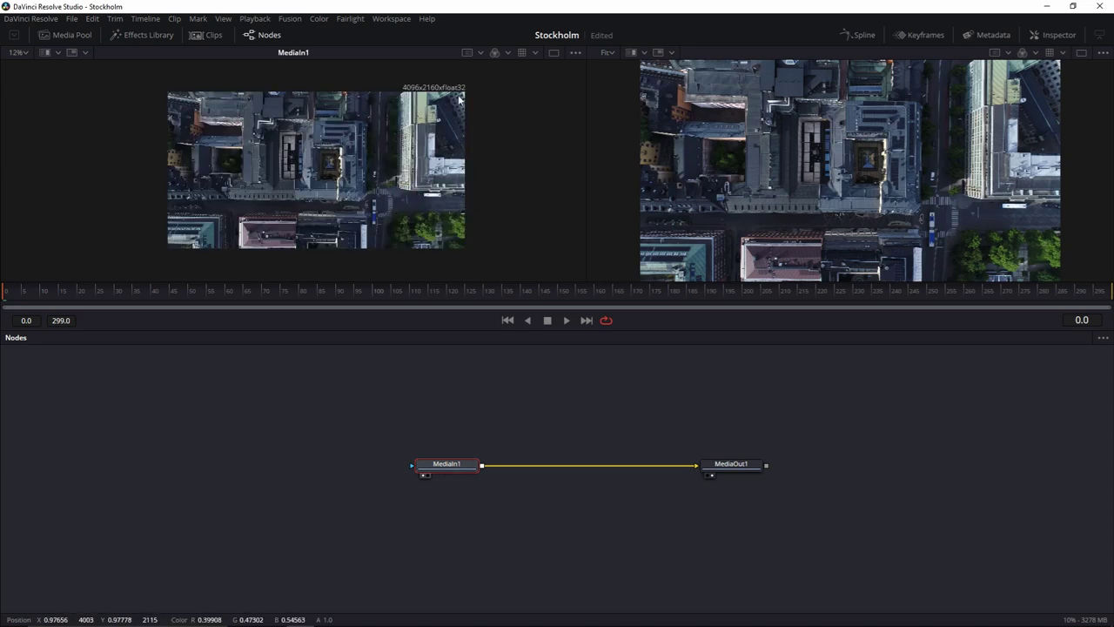
{"action": "left_click_drag", "start_coordinate": [446, 465], "coordinate": [446, 411]}
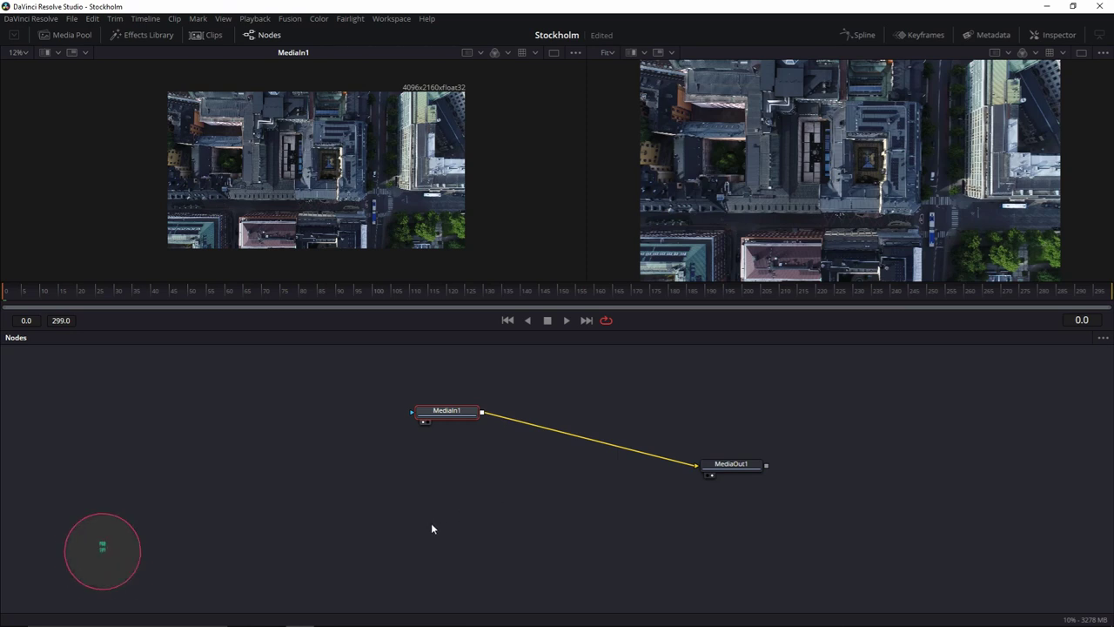
Add a Background node renamed 'Settings' and place it left of the others.
{"action": "left_click", "coordinate": [391, 501]}
{"action": "key", "text": "shift+space"}
{"action": "type", "text": "bg"}
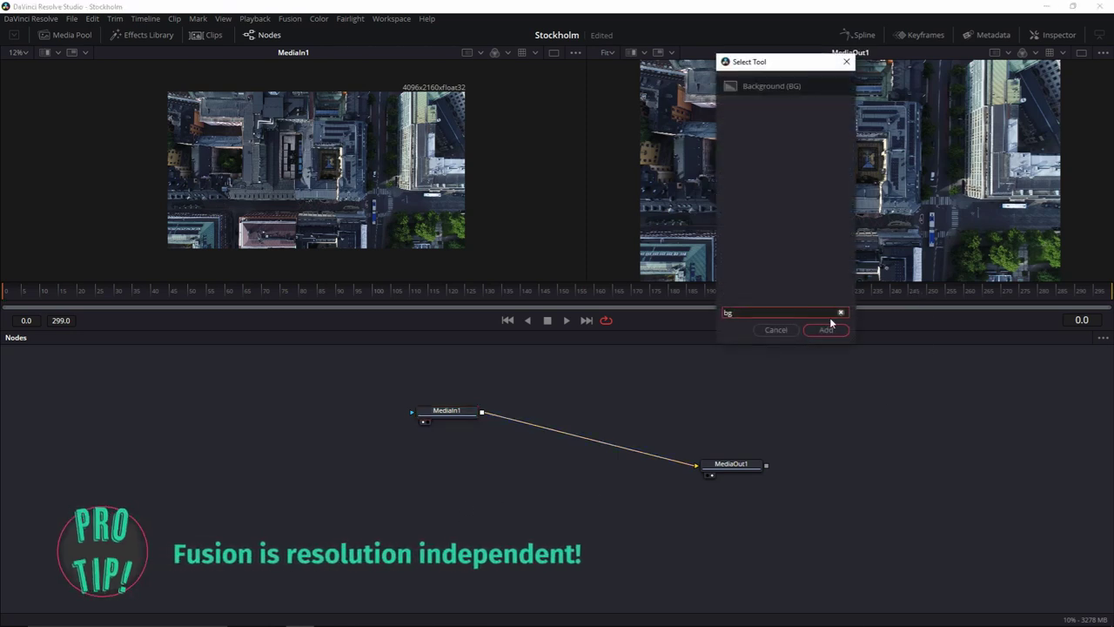
{"action": "left_click", "coordinate": [826, 330]}
{"action": "key", "text": "F2"}
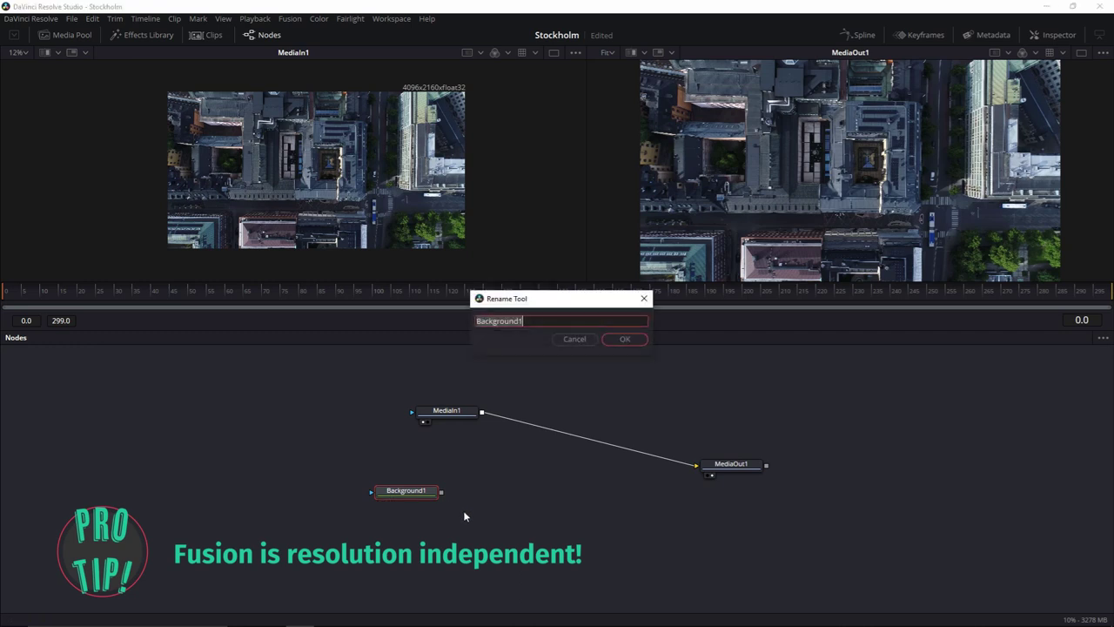
{"action": "key", "text": "BackSpace"}
{"action": "type", "text": "Settings"}
{"action": "key", "text": "Return"}
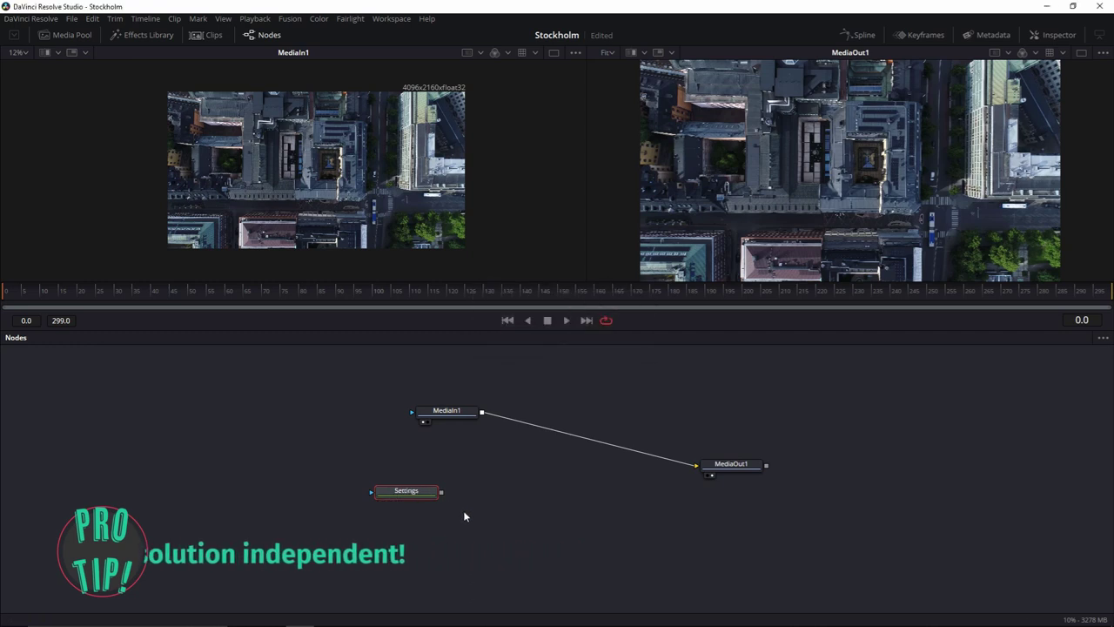
{"action": "left_click_drag", "start_coordinate": [423, 495], "coordinate": [343, 471]}
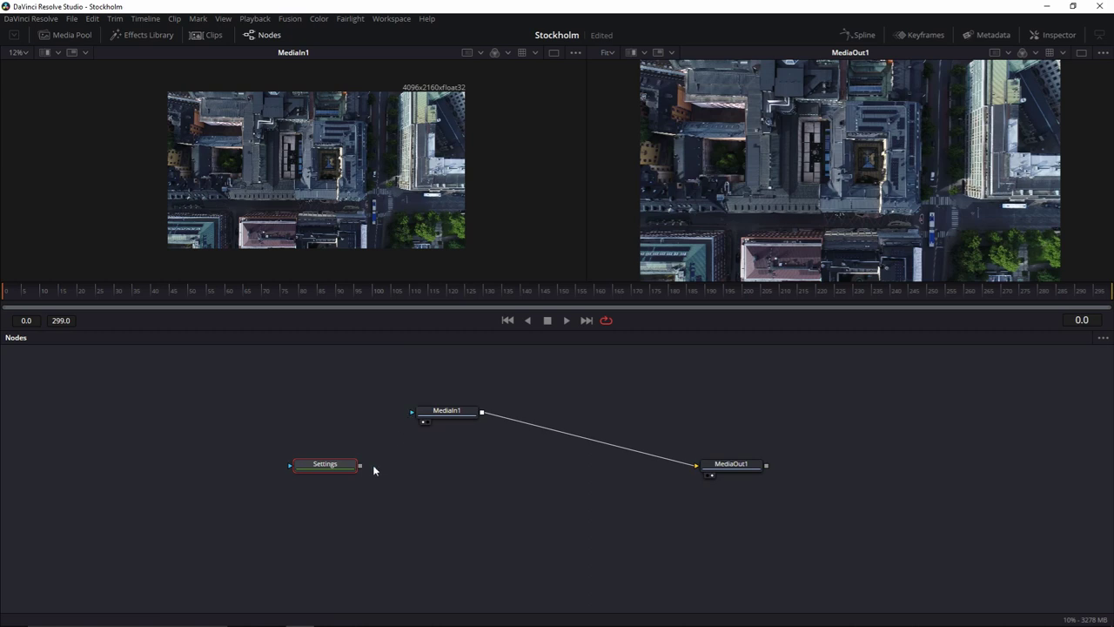
Set the Settings node to float32 depth and ITU-R BT.709 (display) source colour space.
{"action": "key", "text": "F7"}
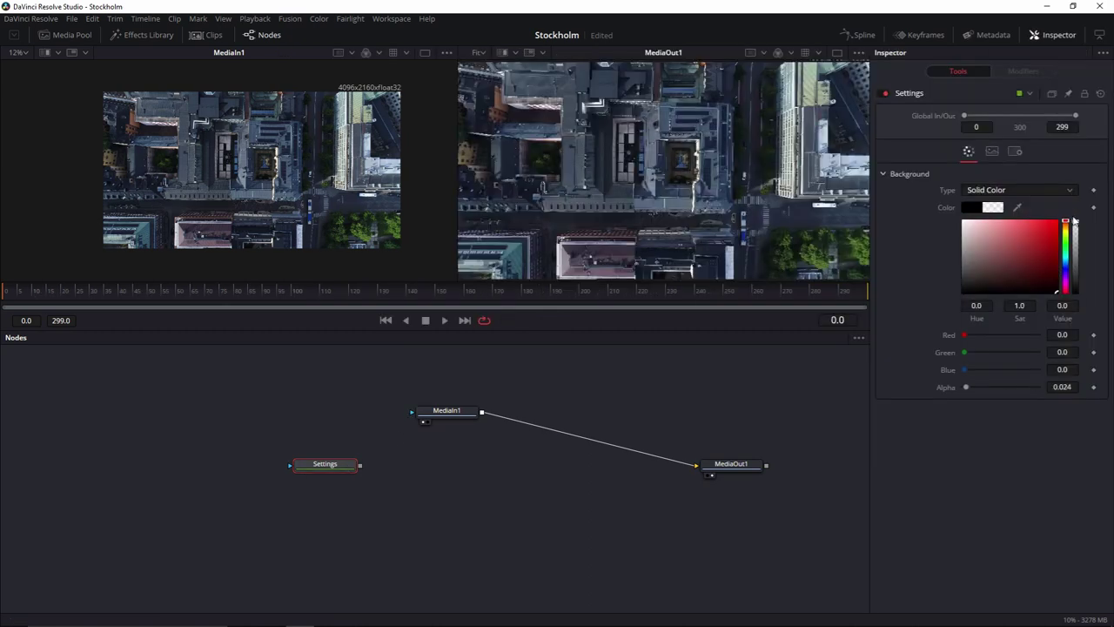
{"action": "key", "text": "2"}
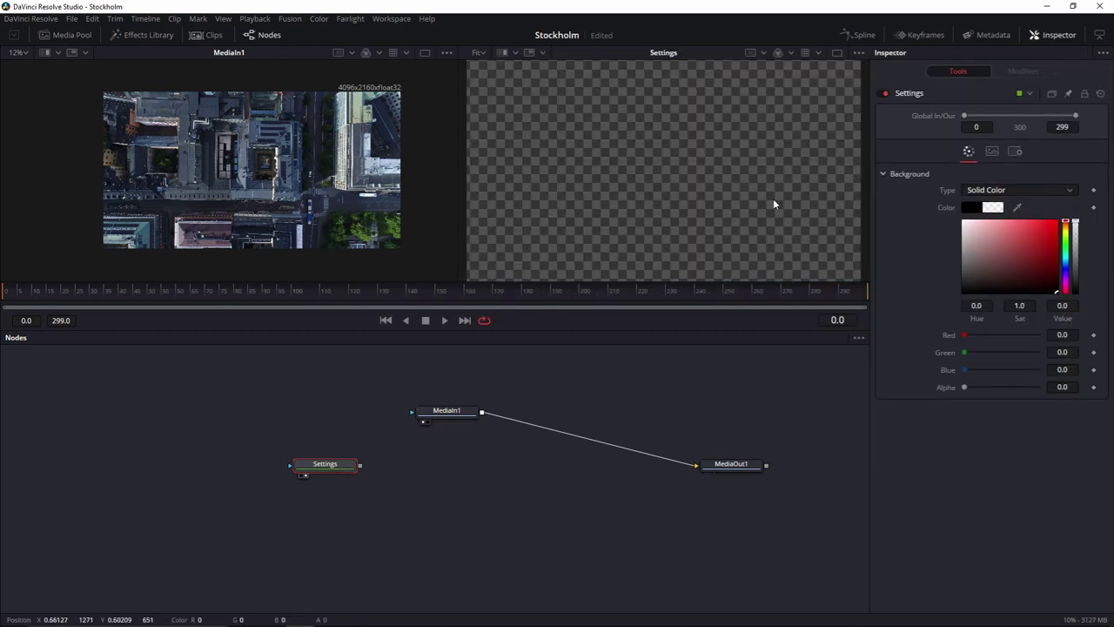
{"action": "left_click", "coordinate": [992, 152]}
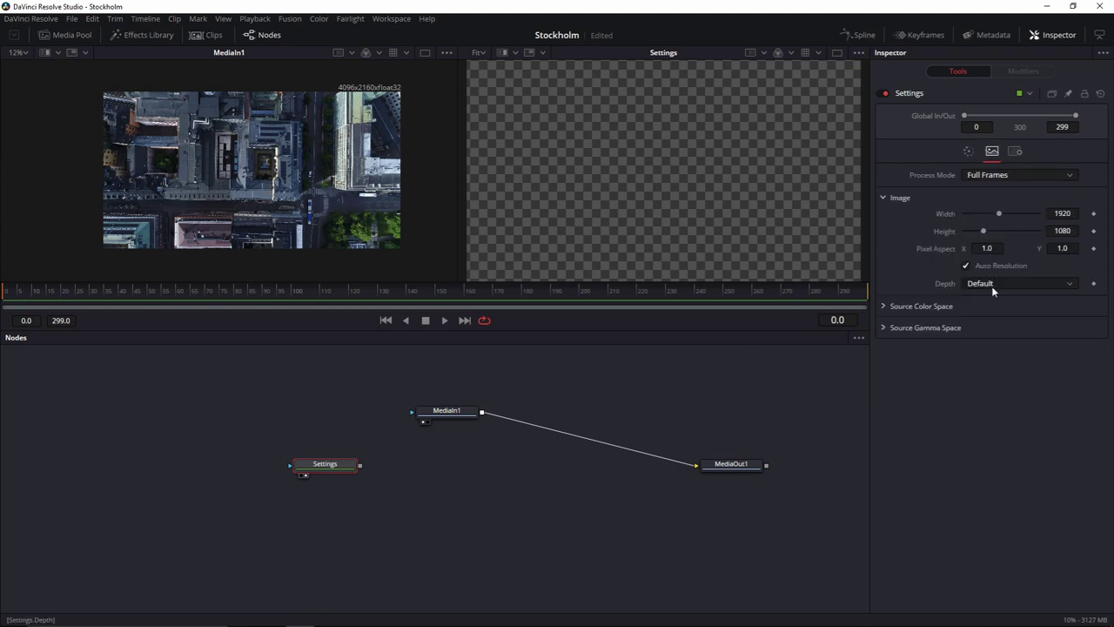
{"action": "left_click", "coordinate": [992, 284]}
{"action": "left_click", "coordinate": [992, 350]}
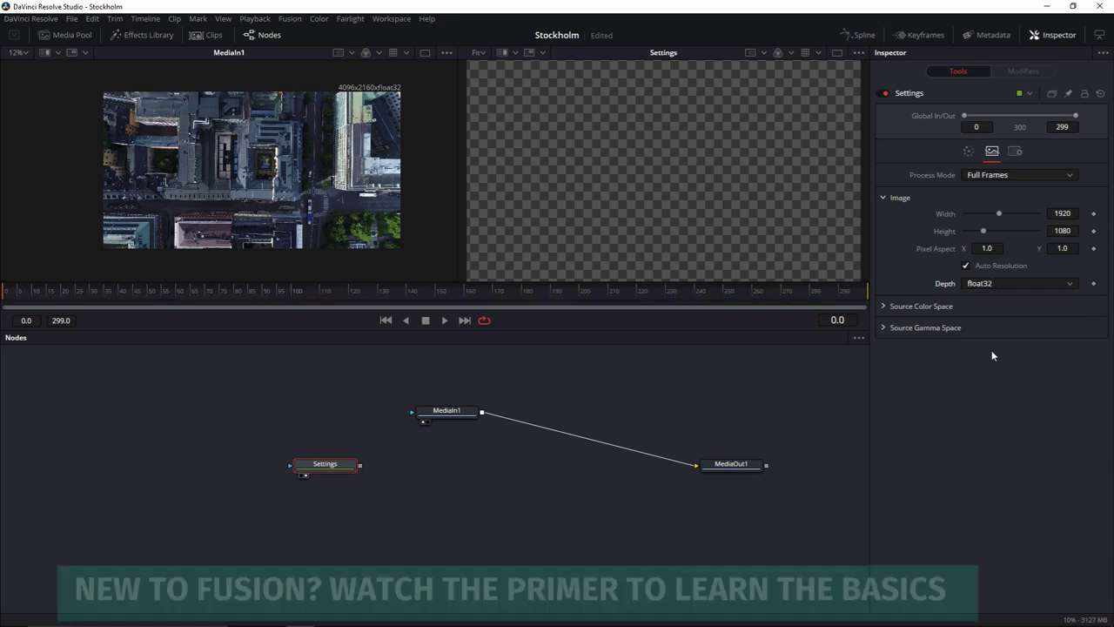
{"action": "left_click", "coordinate": [883, 306]}
{"action": "left_click", "coordinate": [991, 461]}
{"action": "scroll", "coordinate": [1016, 349], "scroll_direction": "down", "scroll_amount": 3}
{"action": "left_click", "coordinate": [1029, 421]}
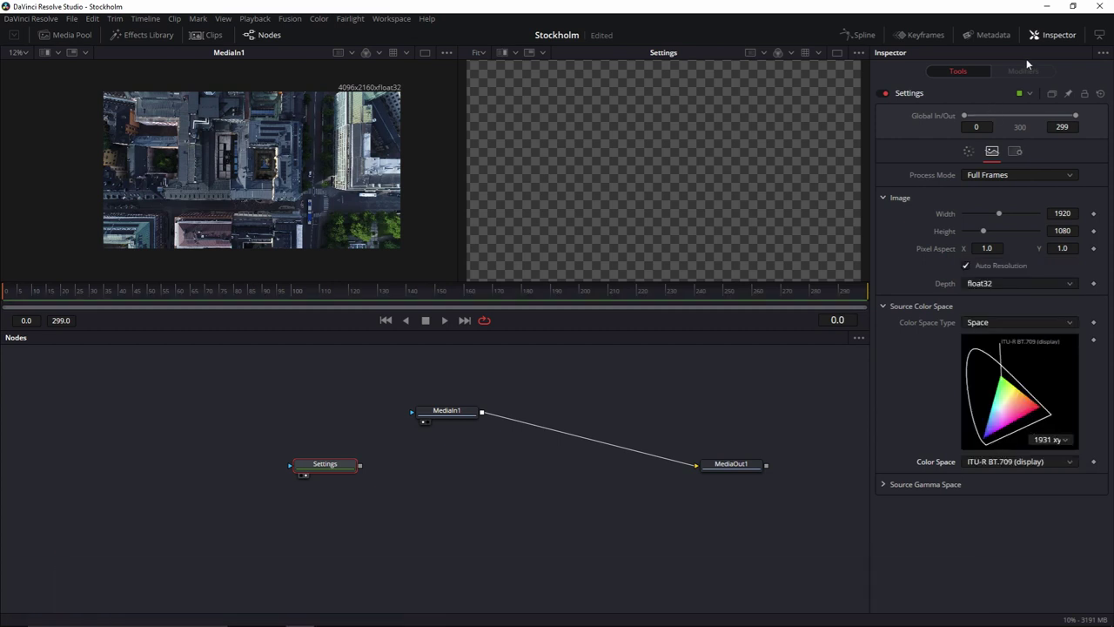
{"action": "left_click", "coordinate": [1053, 35]}
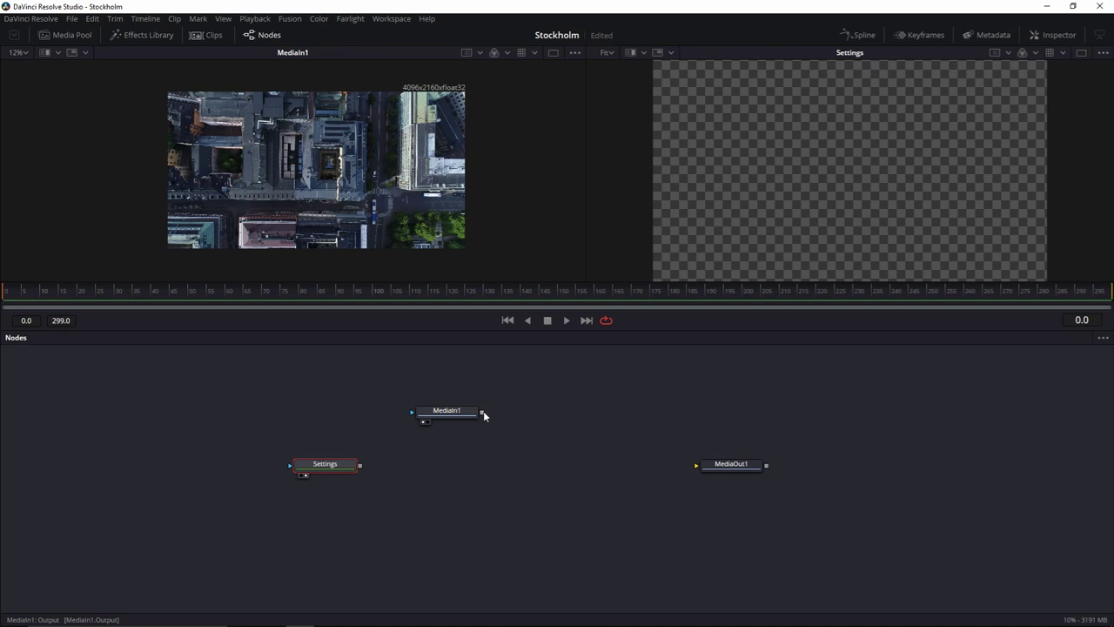
Merge MediaIn1 over Settings via Merge1 and route it into MediaOut1, viewed on the right.
{"action": "left_click_drag", "start_coordinate": [483, 411], "coordinate": [362, 470]}
{"action": "left_click_drag", "start_coordinate": [482, 470], "coordinate": [716, 469]}
{"action": "left_click", "coordinate": [717, 469]}
{"action": "key", "text": "2"}
{"action": "scroll", "coordinate": [915, 117], "scroll_direction": "up", "scroll_amount": 1}
{"action": "scroll", "coordinate": [848, 110], "scroll_direction": "right", "scroll_amount": 2}
{"action": "scroll", "coordinate": [860, 124], "scroll_direction": "up", "scroll_amount": 1}
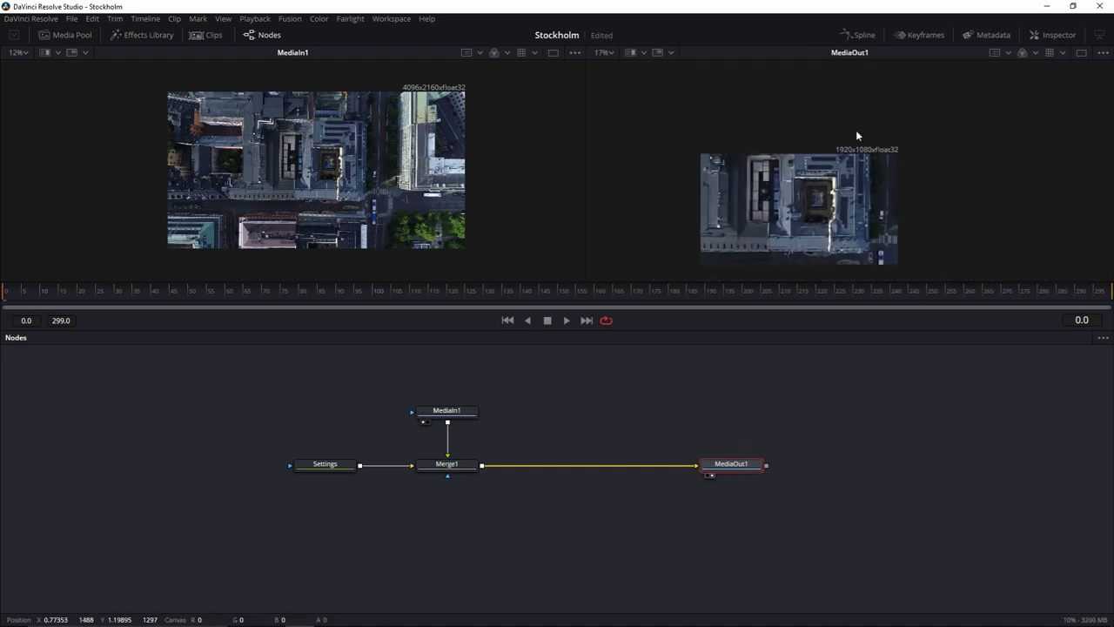
{"action": "scroll", "coordinate": [849, 186], "scroll_direction": "left", "scroll_amount": 1}
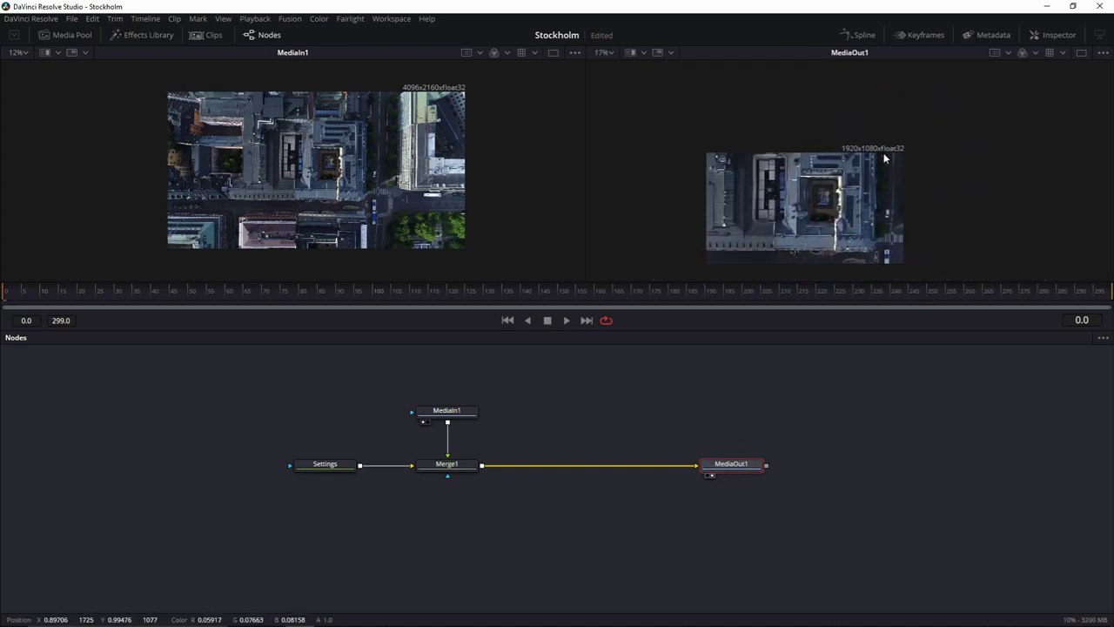
{"action": "scroll", "coordinate": [883, 158], "scroll_direction": "down", "scroll_amount": 2}
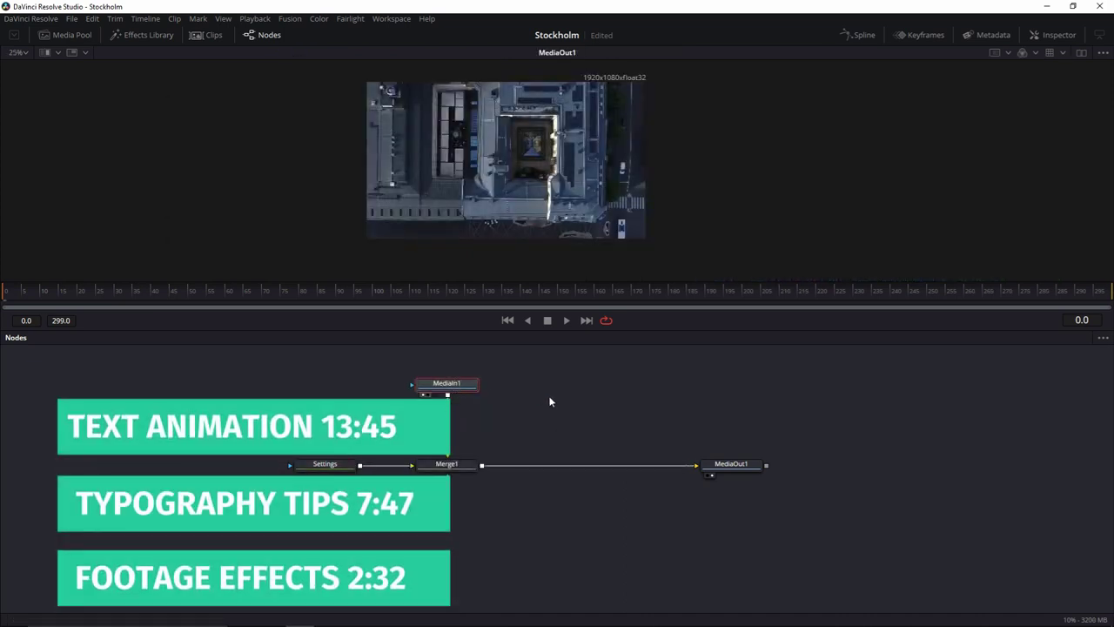
Add a Resize node after MediaIn1 with Auto Resolution turned on.
{"action": "key", "text": "shift+space"}
{"action": "type", "text": "rsz"}
{"action": "left_click", "coordinate": [826, 329]}
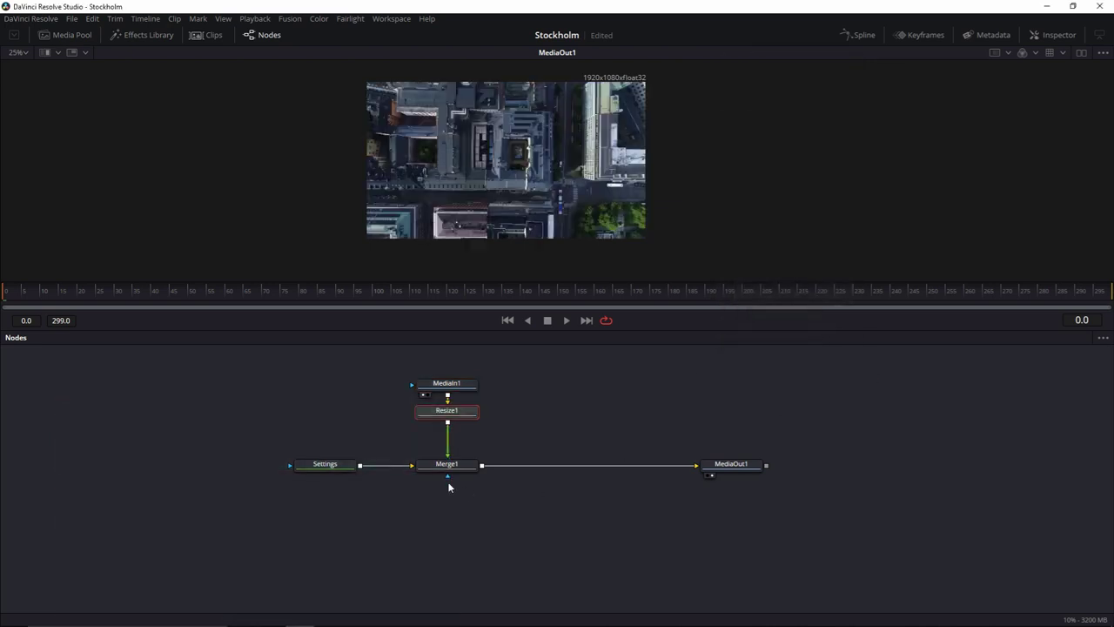
{"action": "left_click", "coordinate": [1055, 35]}
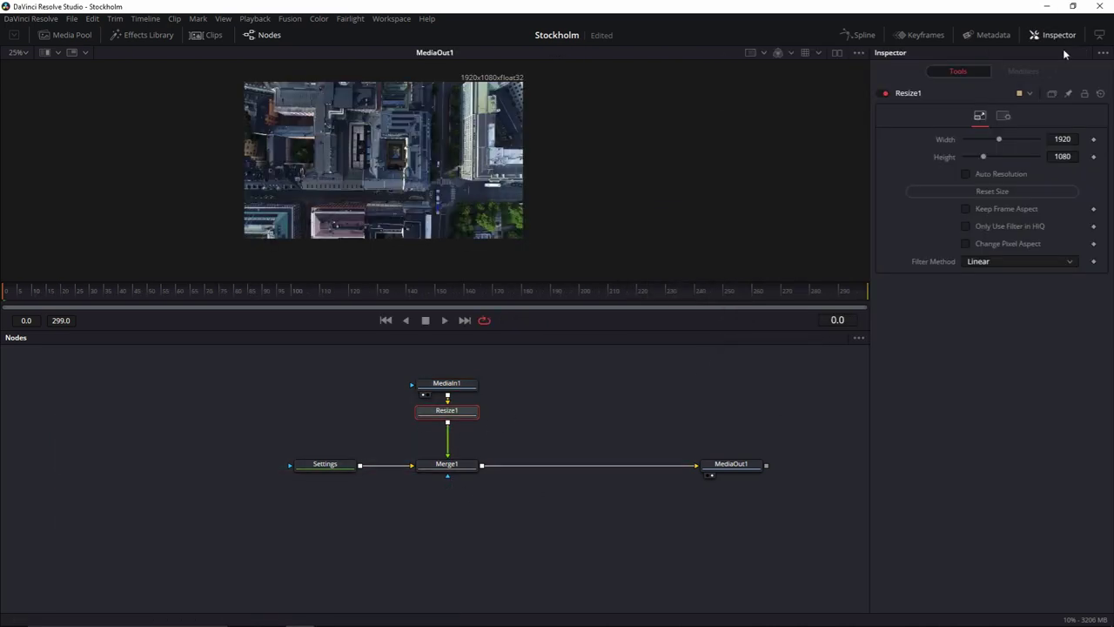
{"action": "left_click", "coordinate": [965, 174]}
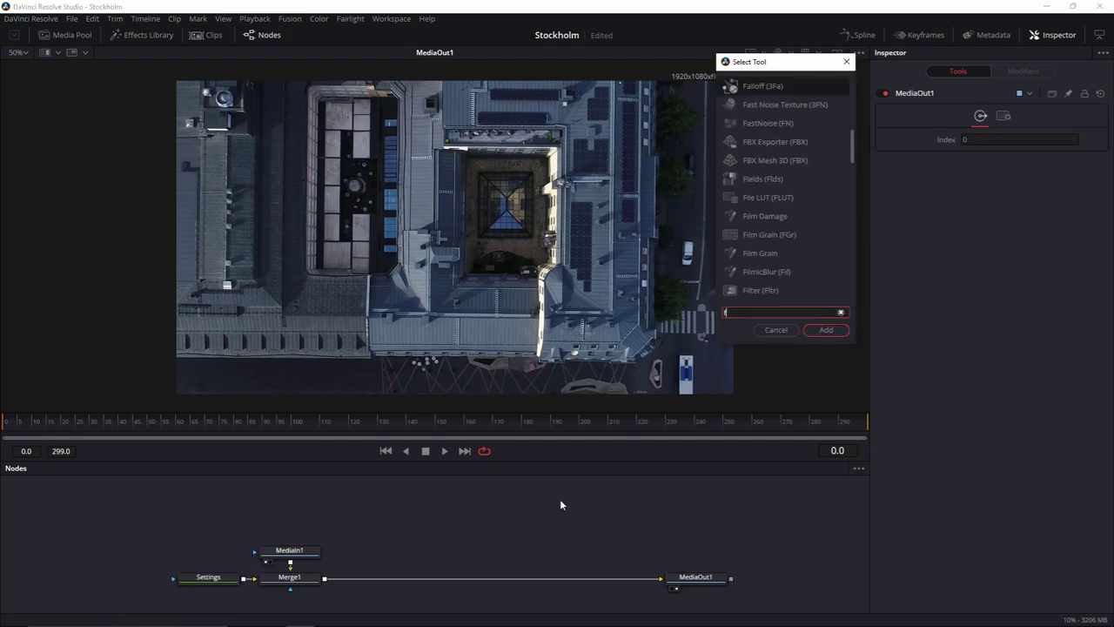
Insert a Film Grain node between Merge1 and MediaOut1 and increase its grain size.
{"action": "type", "text": "film"}
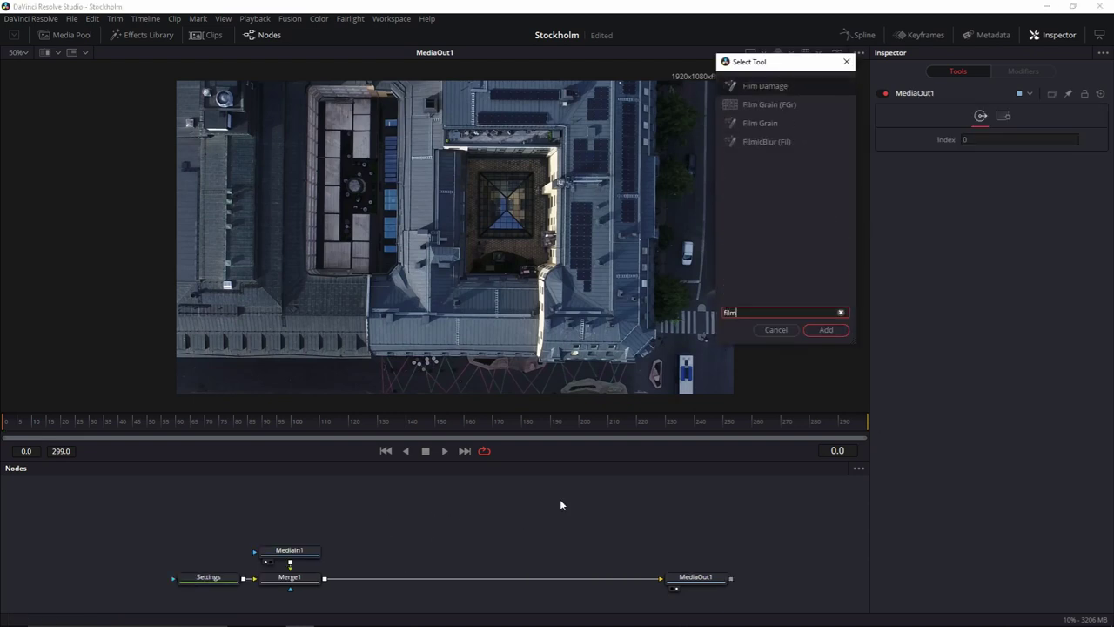
{"action": "left_click", "coordinate": [770, 105]}
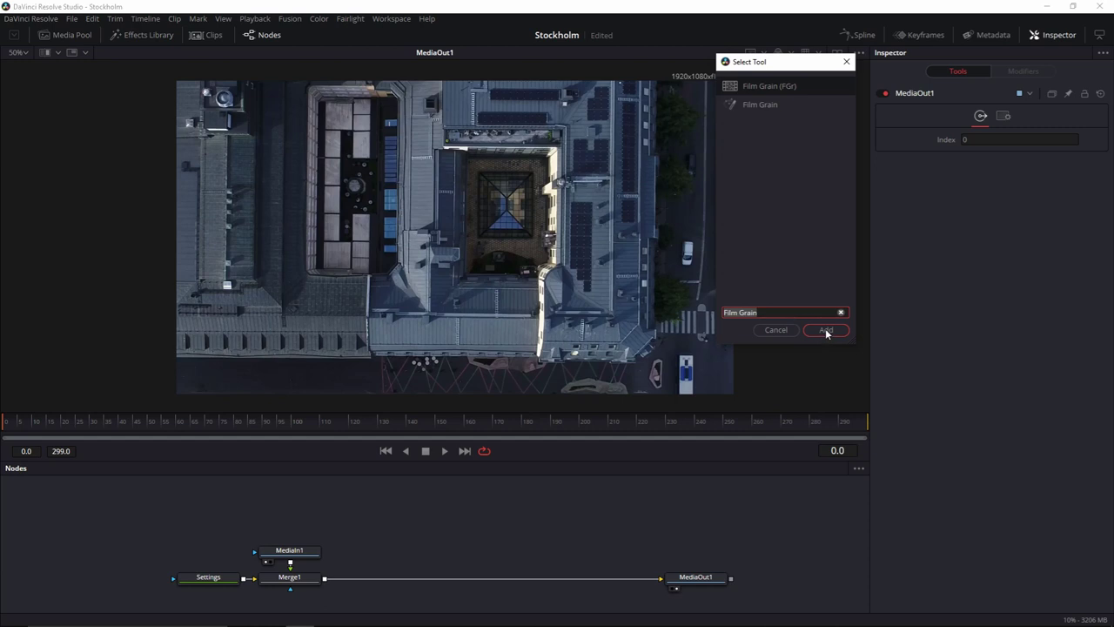
{"action": "left_click", "coordinate": [825, 330]}
{"action": "left_click_drag", "start_coordinate": [555, 532], "coordinate": [635, 587]}
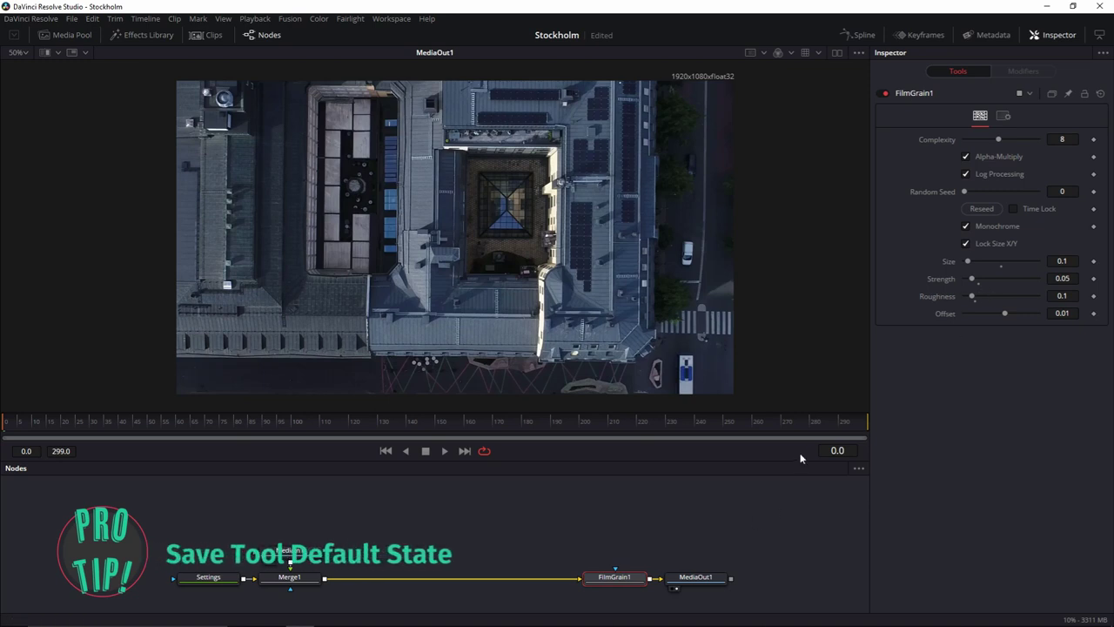
{"action": "left_click", "coordinate": [973, 262]}
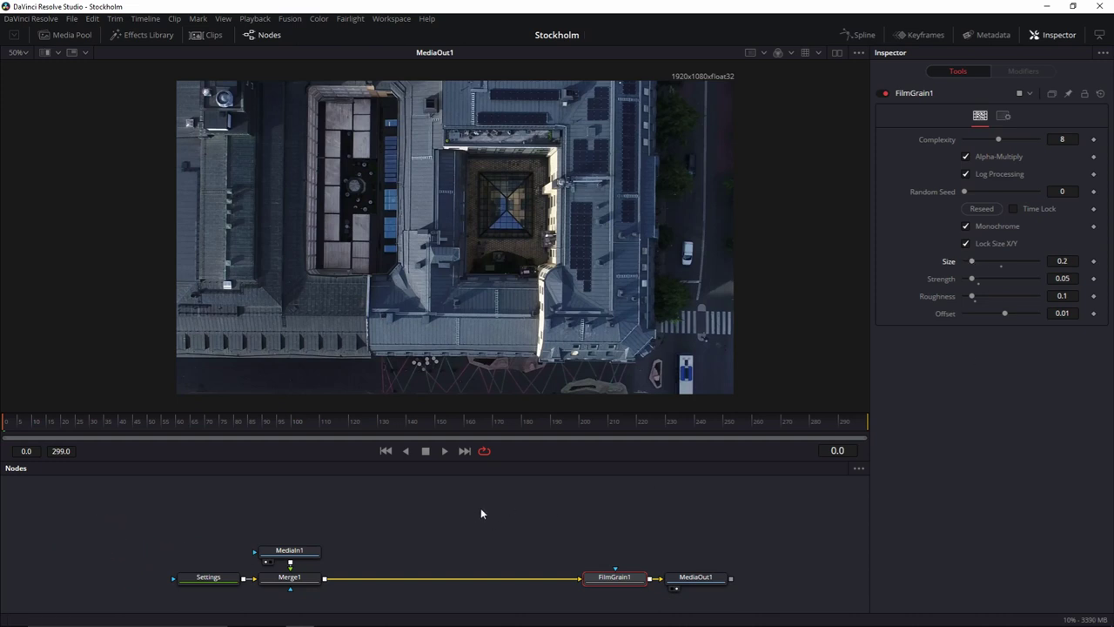
{"action": "left_click", "coordinate": [695, 577]}
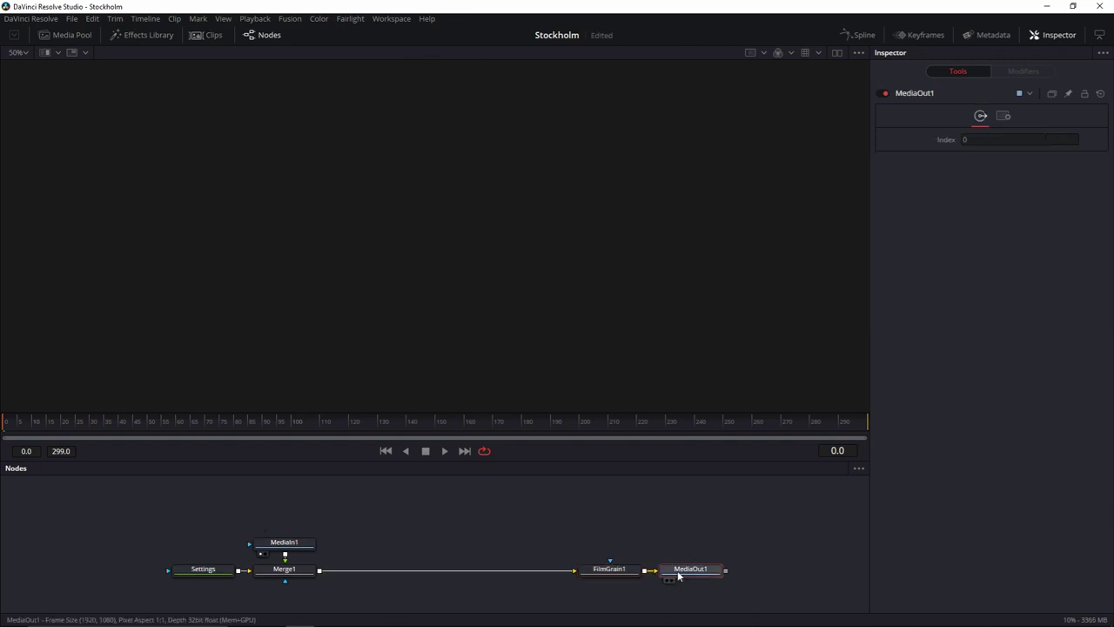
{"action": "scroll", "coordinate": [473, 314], "scroll_direction": "up", "scroll_amount": 5}
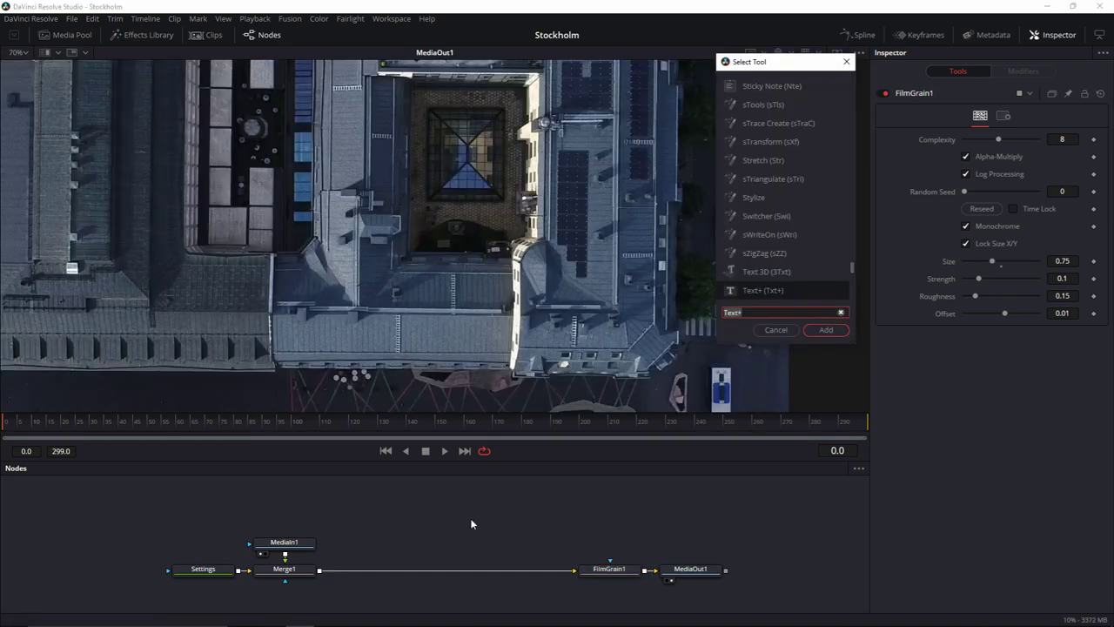
Insert a File LUT node before FilmGrain1 loaded with Le Mans_STD.cube.
{"action": "type", "text": "flut"}
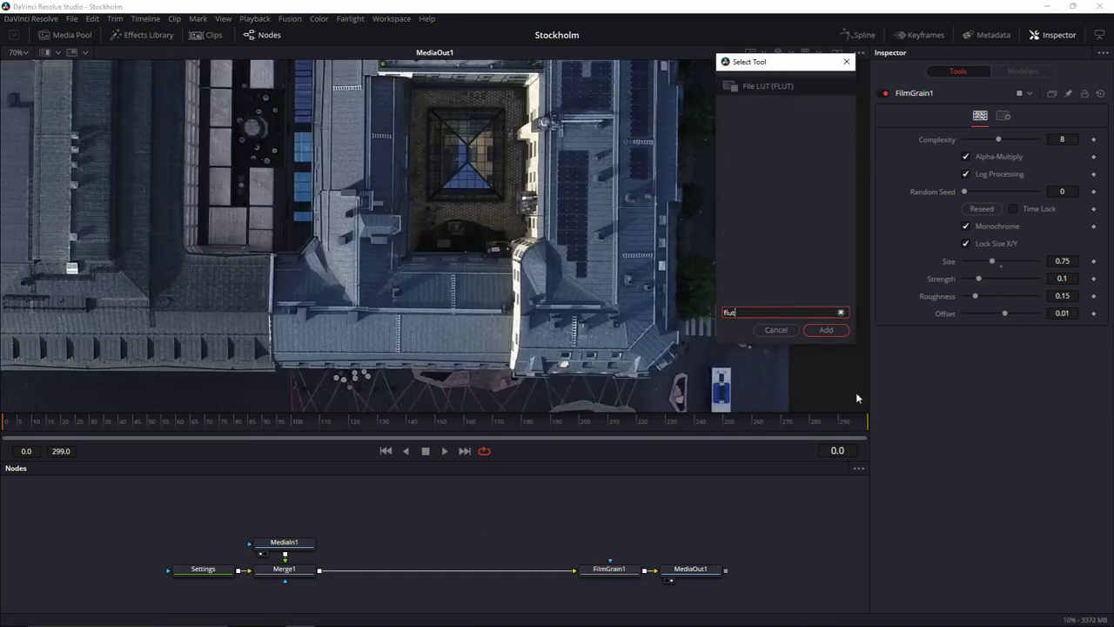
{"action": "key", "text": "Return"}
{"action": "left_click_drag", "start_coordinate": [496, 522], "coordinate": [549, 573]}
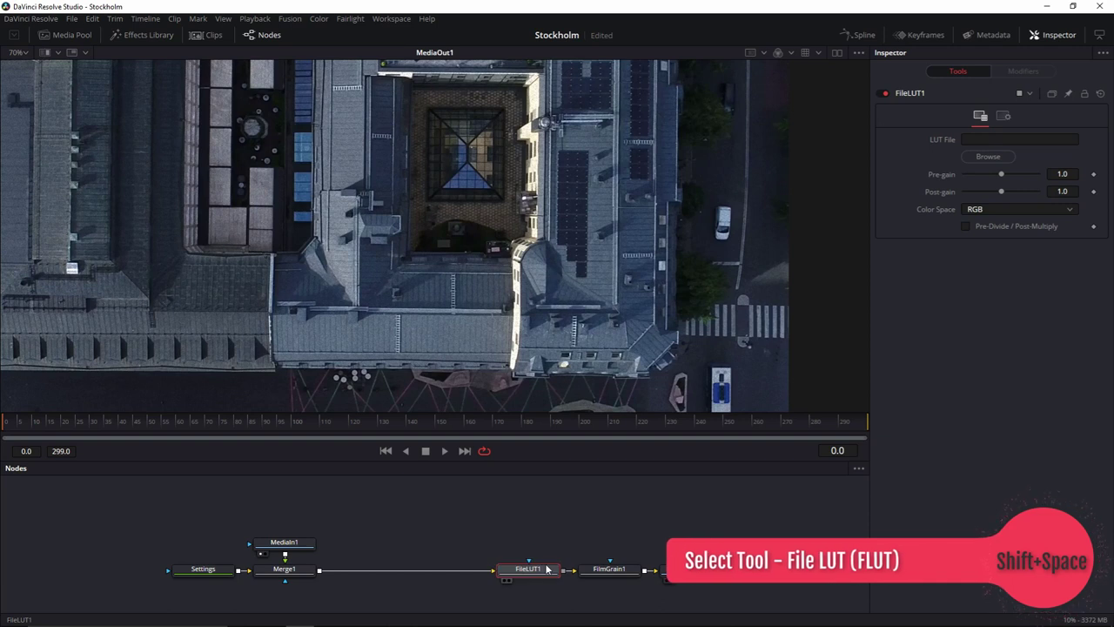
{"action": "left_click", "coordinate": [1007, 160]}
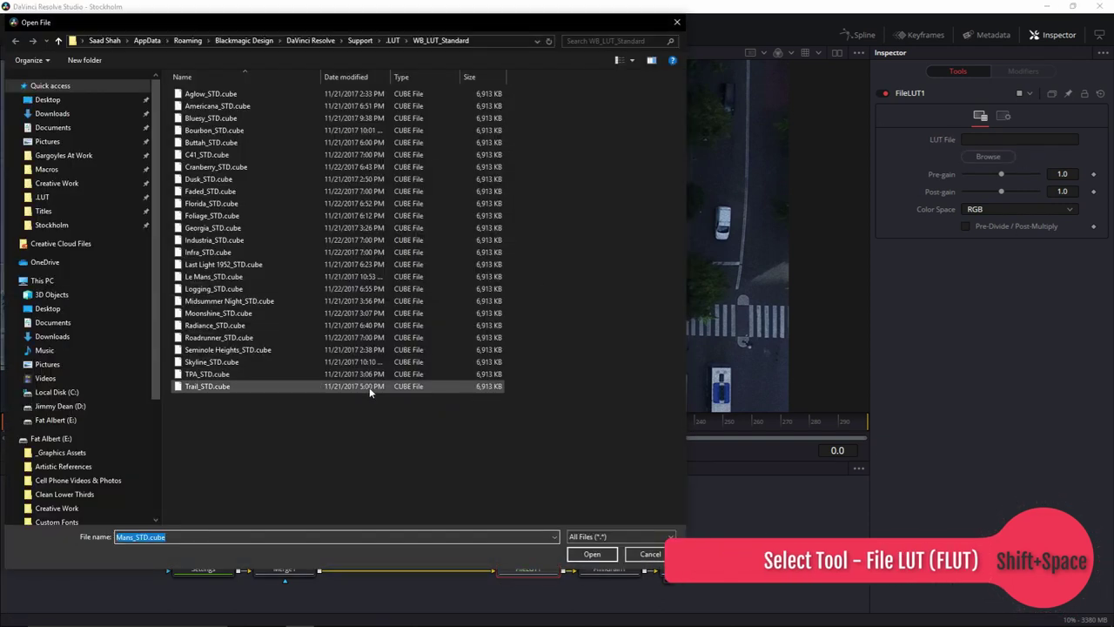
{"action": "left_click", "coordinate": [215, 276]}
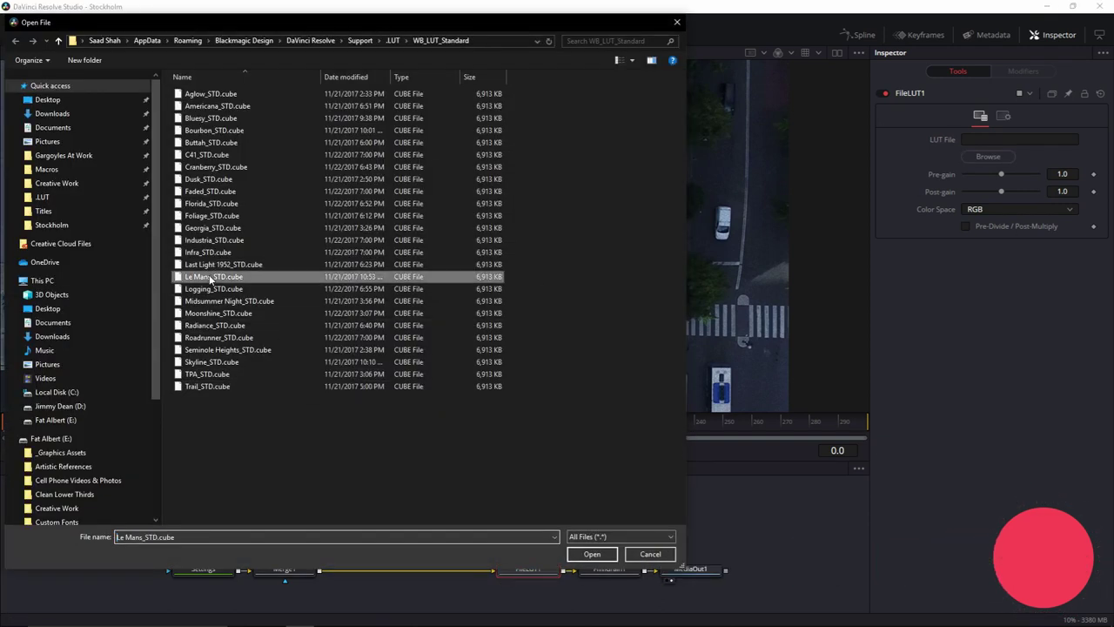
{"action": "left_click", "coordinate": [591, 554]}
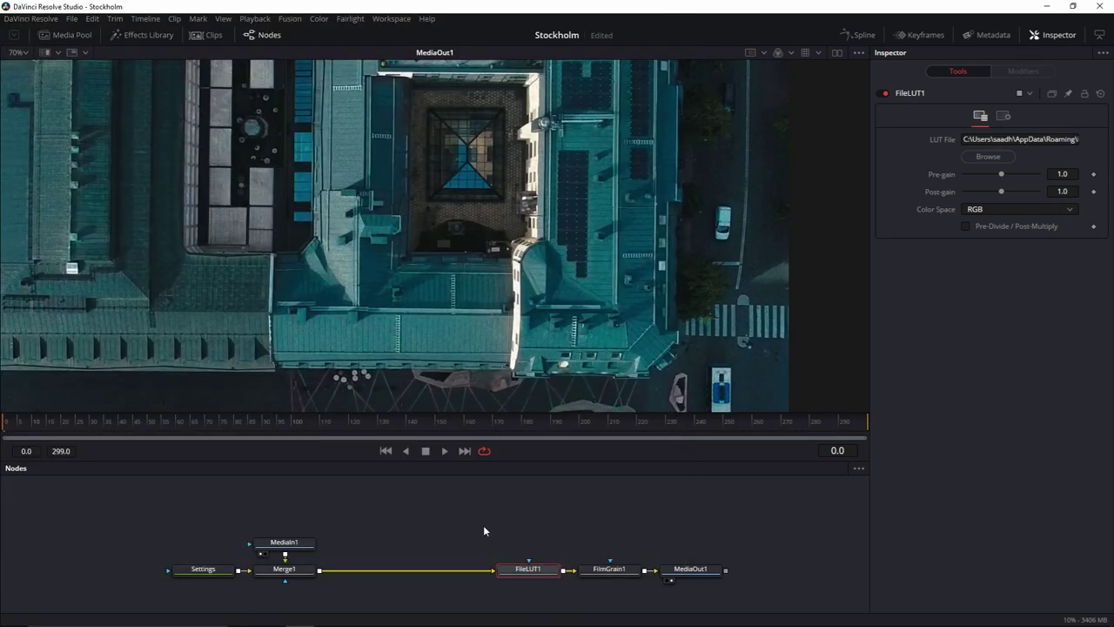
Add a Color Corrector before the LUT with brightness -0.028 and contrast 1.06.
{"action": "key", "text": "shift+space"}
{"action": "type", "text": "flut"}
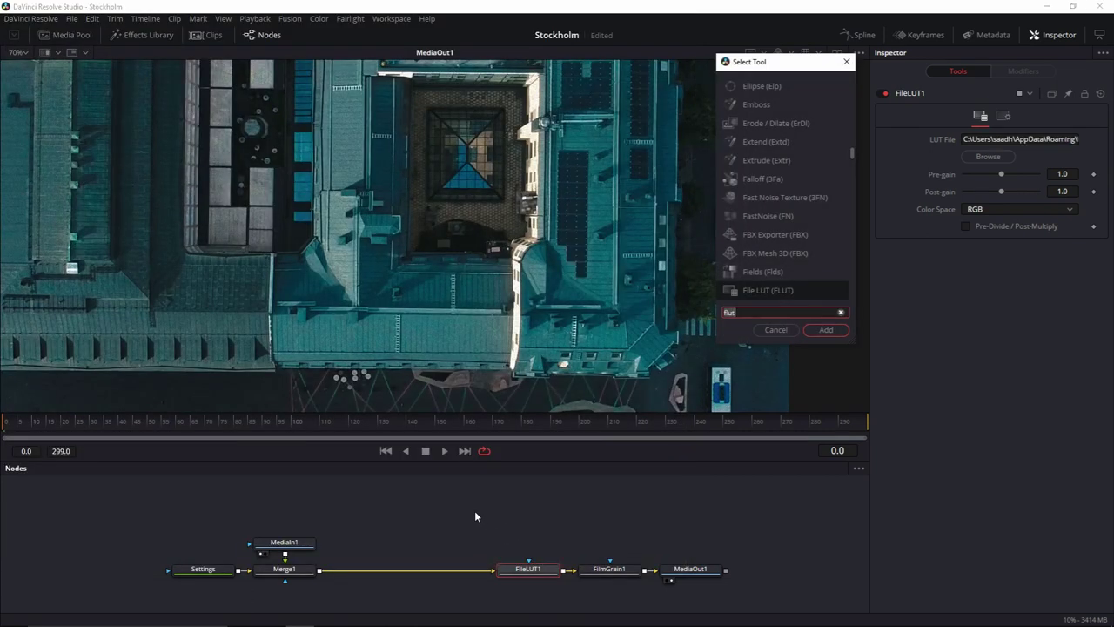
{"action": "key", "text": "BackSpace"}
{"action": "key", "text": "BackSpace"}
{"action": "key", "text": "BackSpace"}
{"action": "key", "text": "BackSpace"}
{"action": "type", "text": "cc"}
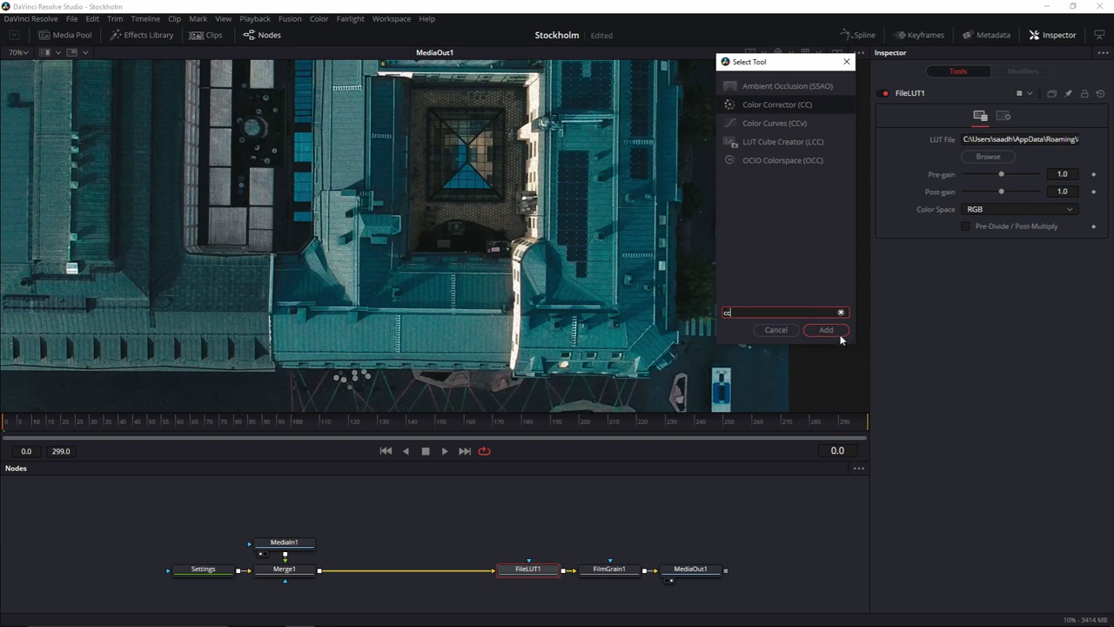
{"action": "left_click", "coordinate": [841, 338]}
{"action": "left_click_drag", "start_coordinate": [576, 572], "coordinate": [412, 572]}
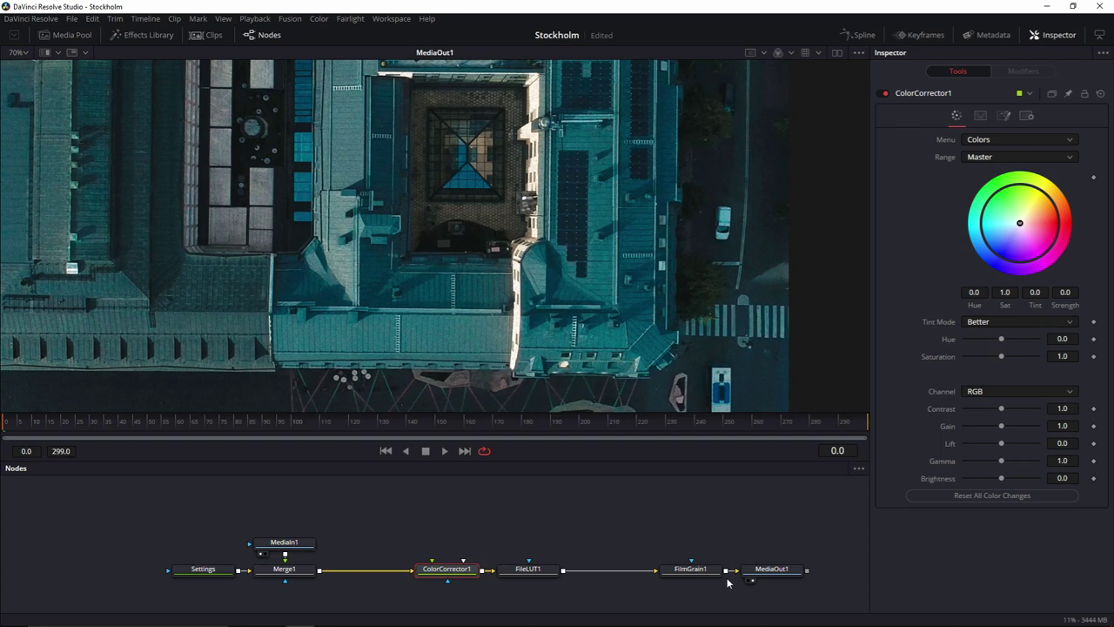
{"action": "left_click_drag", "start_coordinate": [741, 587], "coordinate": [609, 569]}
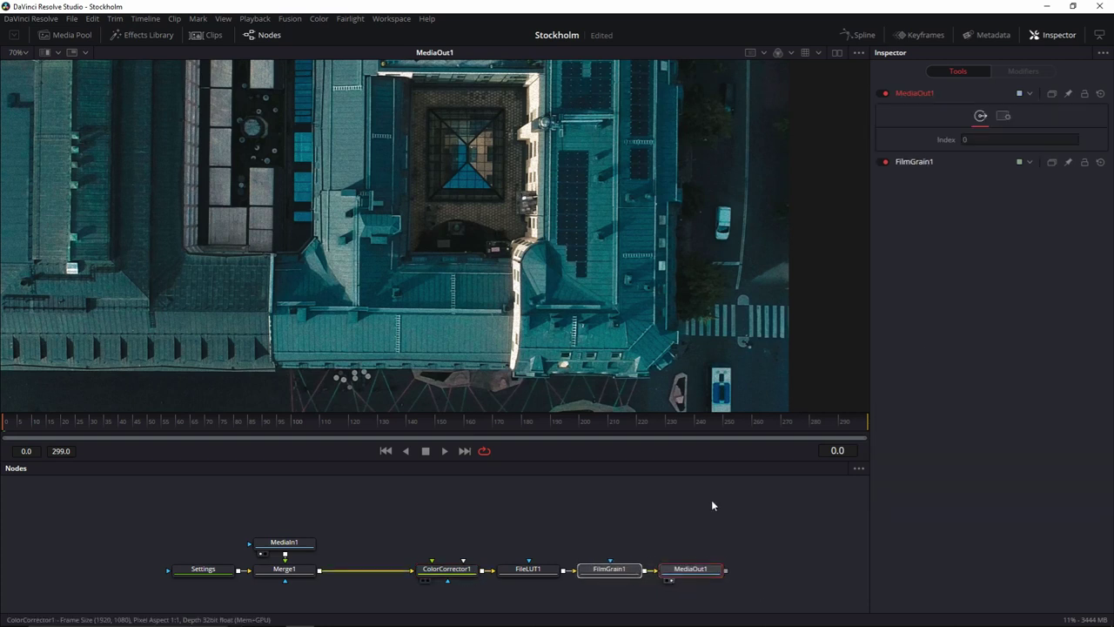
{"action": "left_click_drag", "start_coordinate": [1001, 478], "coordinate": [992, 480]}
{"action": "left_click_drag", "start_coordinate": [1002, 408], "coordinate": [1010, 413]}
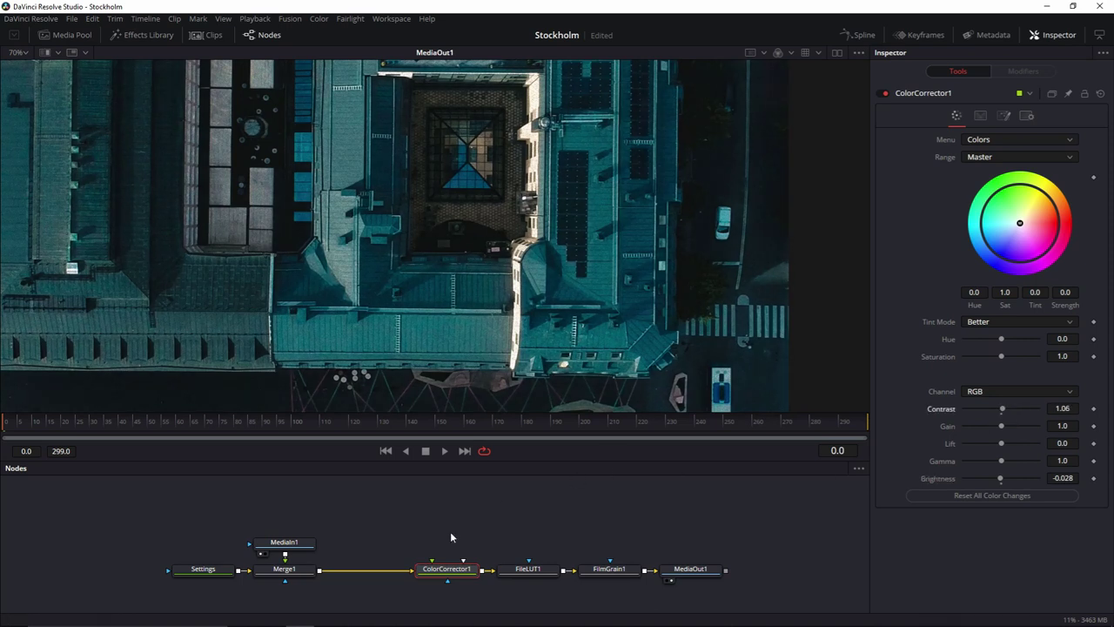
{"action": "left_click_drag", "start_coordinate": [315, 544], "coordinate": [301, 528]}
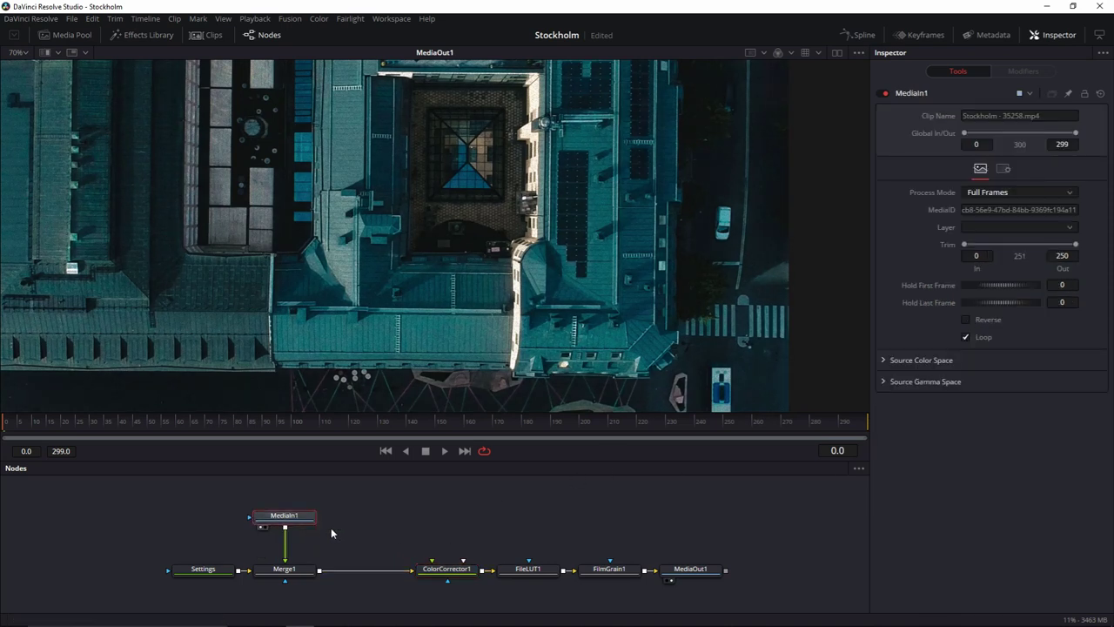
Add a Time Speed node under MediaIn1 with speed 0.4.
{"action": "key", "text": "shift+space"}
{"action": "type", "text": "tspd"}
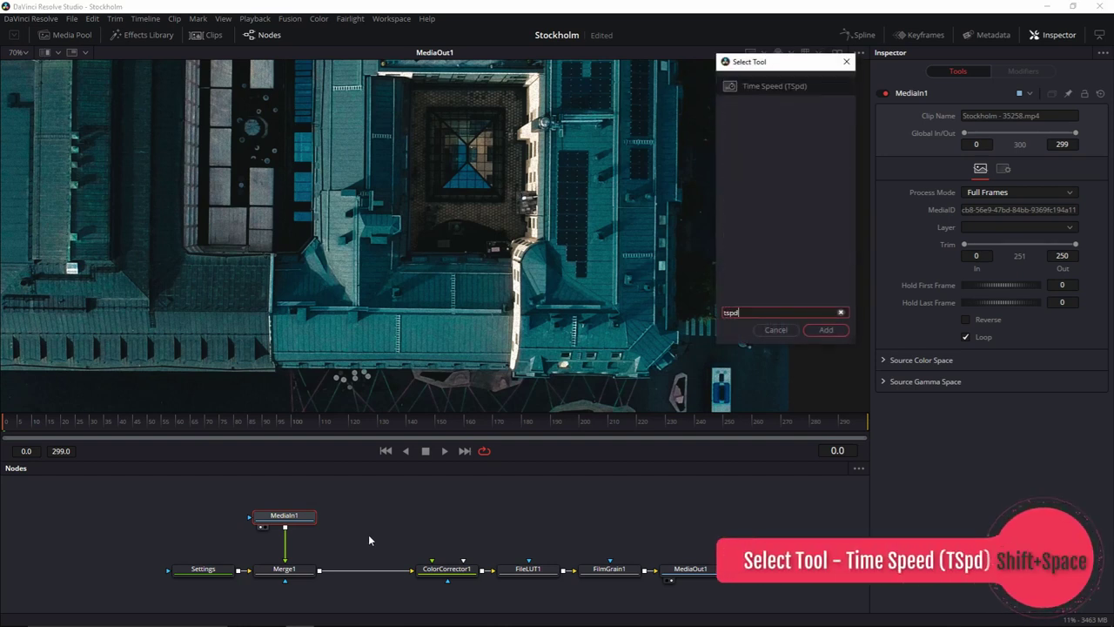
{"action": "left_click", "coordinate": [825, 330]}
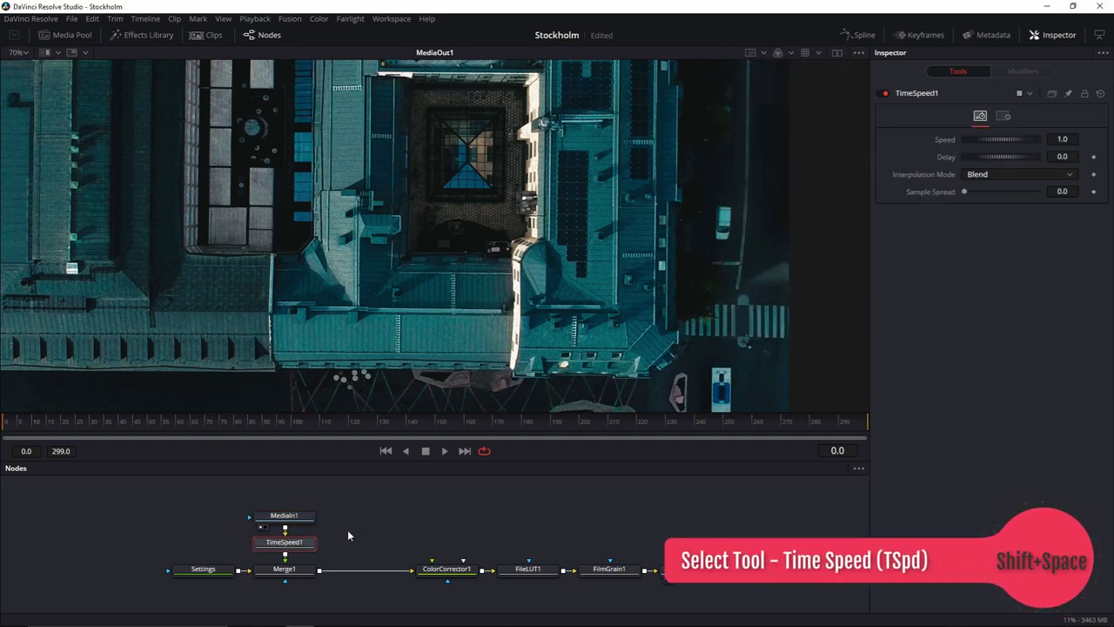
{"action": "left_click", "coordinate": [1062, 138]}
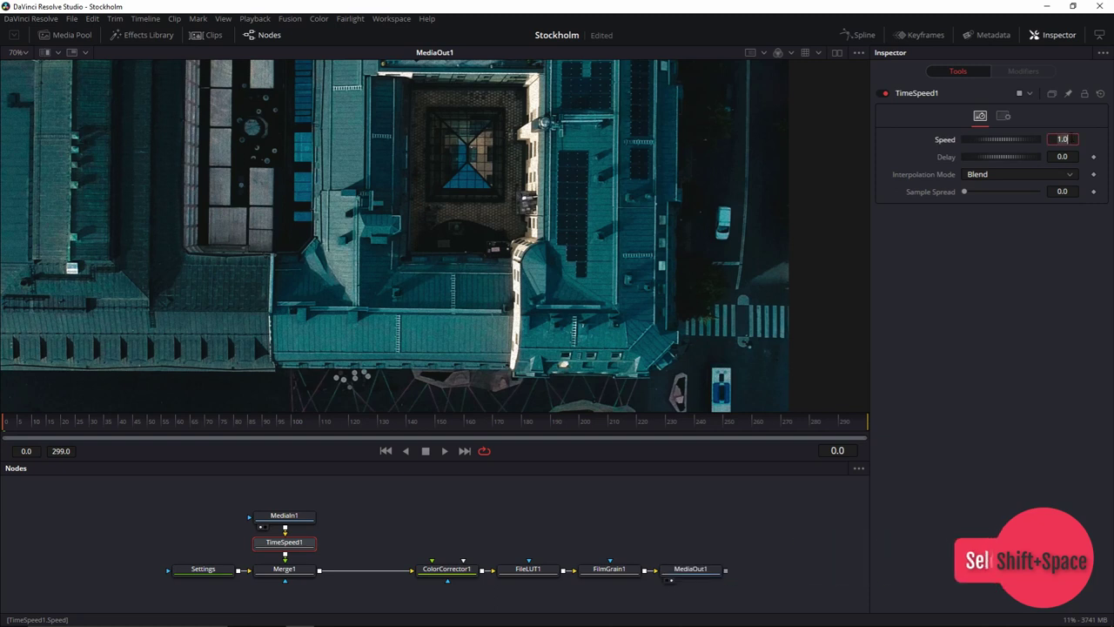
{"action": "type", "text": "0.4"}
{"action": "key", "text": "Tab"}
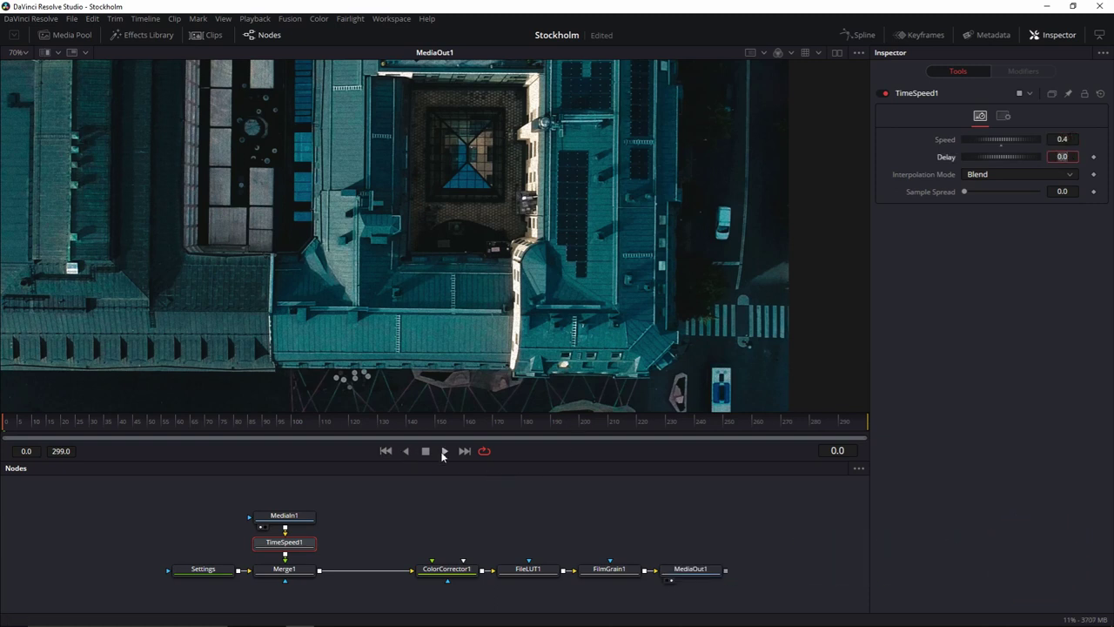
End the render range at frame 100 and play back the slowed clip.
{"action": "left_click", "coordinate": [61, 451]}
{"action": "type", "text": "100"}
{"action": "key", "text": "Return"}
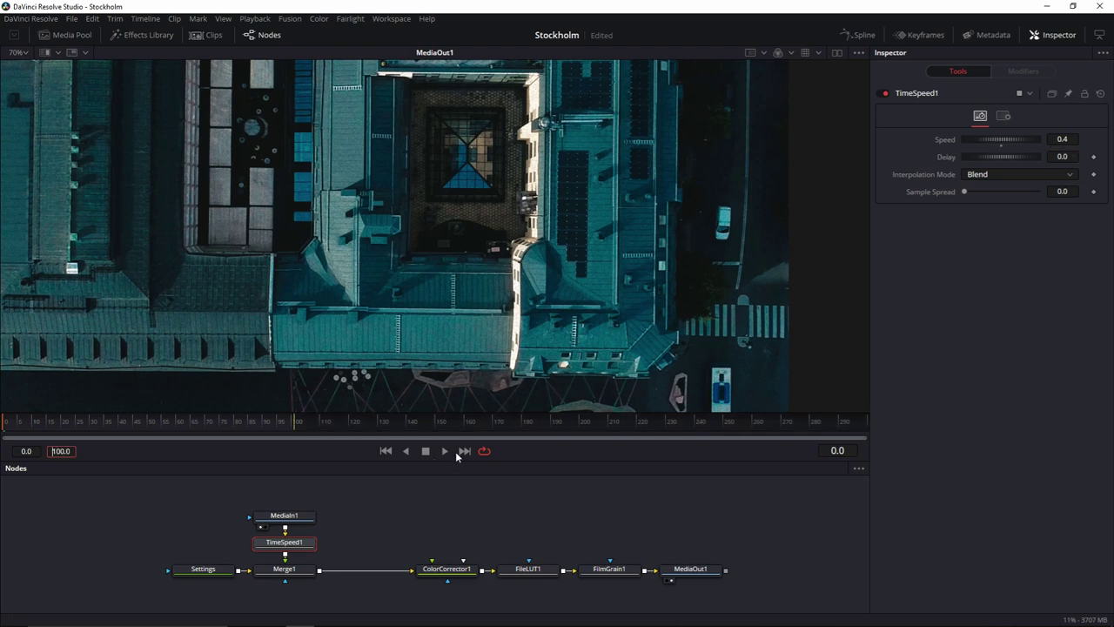
{"action": "key", "text": "shift+f"}
{"action": "key", "text": "space"}
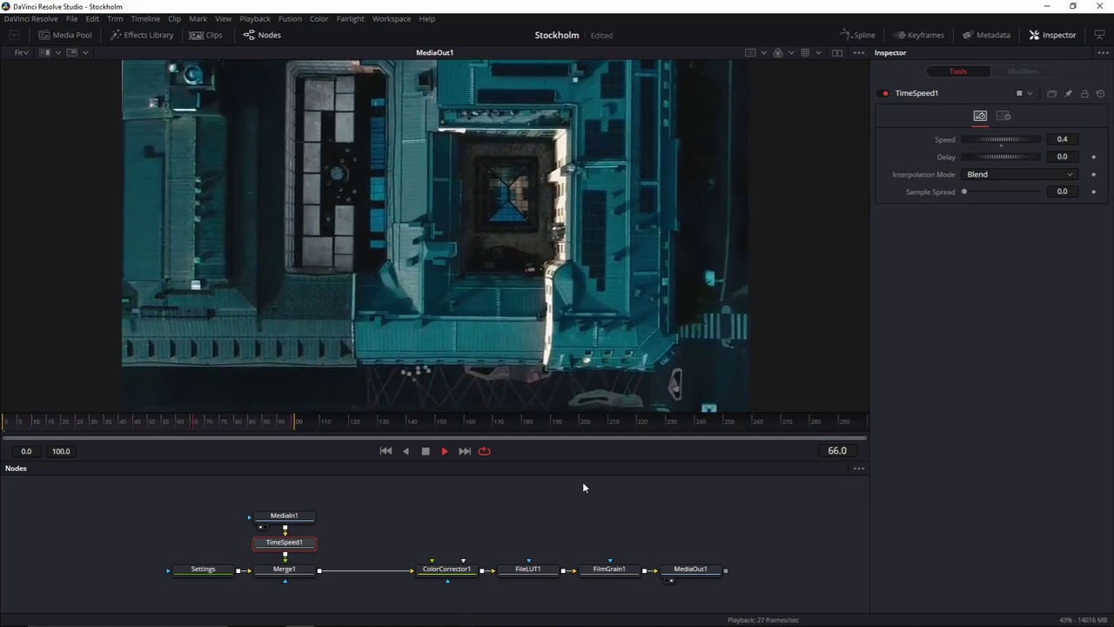
{"action": "key", "text": "space"}
{"action": "left_click_drag", "start_coordinate": [418, 545], "coordinate": [703, 590]}
Rearrange and enlarge the node graph to free space above the chain.
{"action": "left_click_drag", "start_coordinate": [450, 581], "coordinate": [581, 575]}
{"action": "left_click_drag", "start_coordinate": [165, 503], "coordinate": [188, 569]}
{"action": "left_click", "coordinate": [296, 541]}
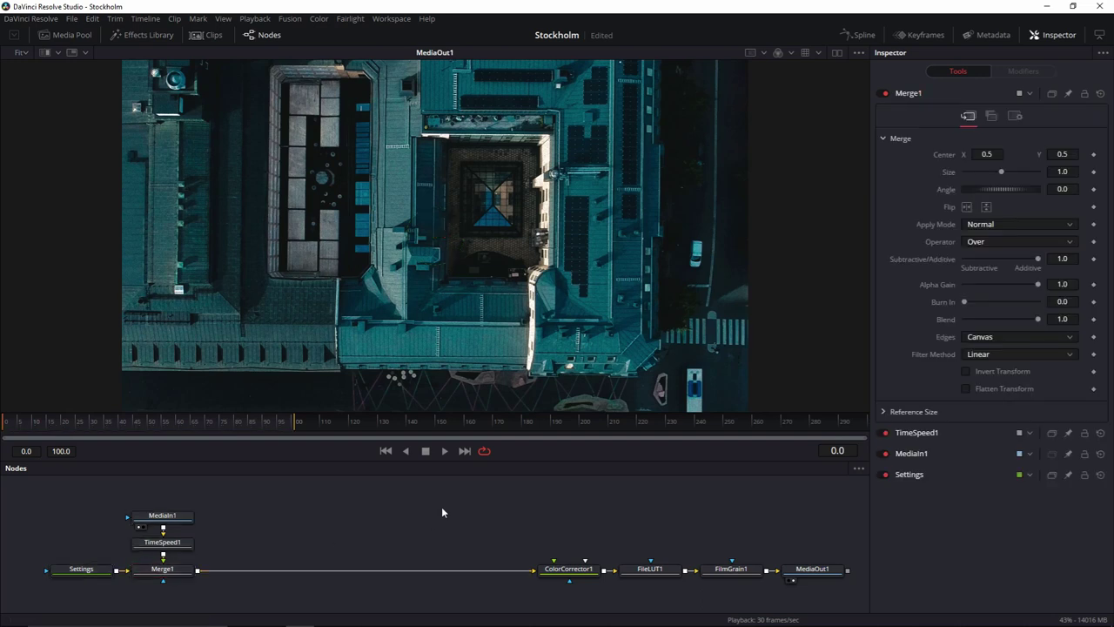
{"action": "left_click_drag", "start_coordinate": [466, 461], "coordinate": [464, 398]}
{"action": "left_click_drag", "start_coordinate": [417, 474], "coordinate": [403, 534]}
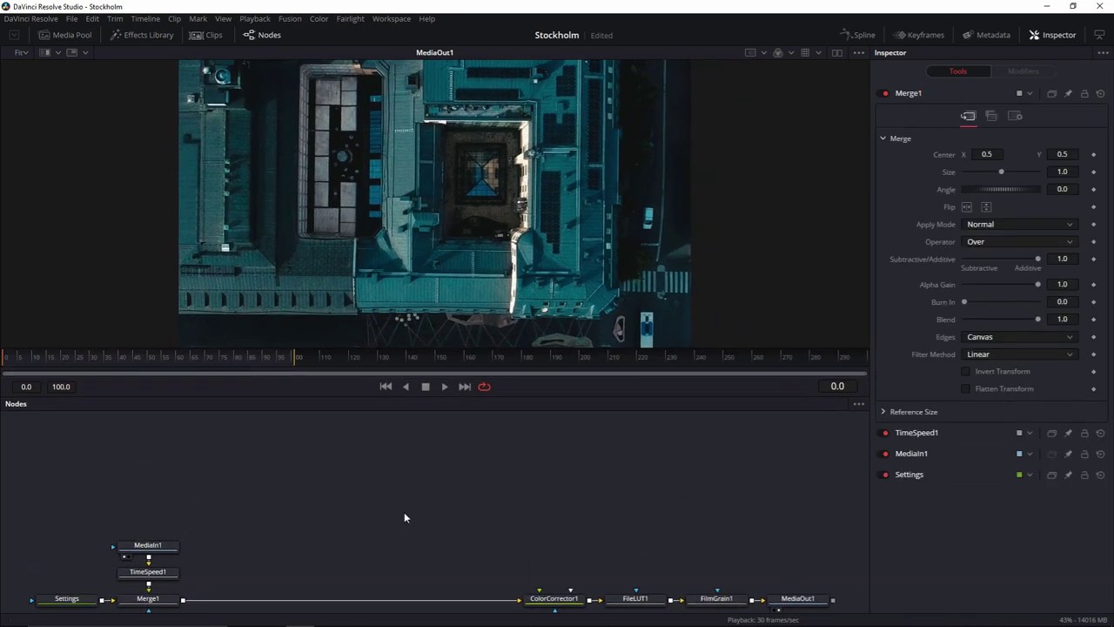
Paste the plus-marker node chain, delete MediaOut1_1, and wire Duplicate1_1 into Merge1_1.
{"action": "right_click", "coordinate": [285, 467]}
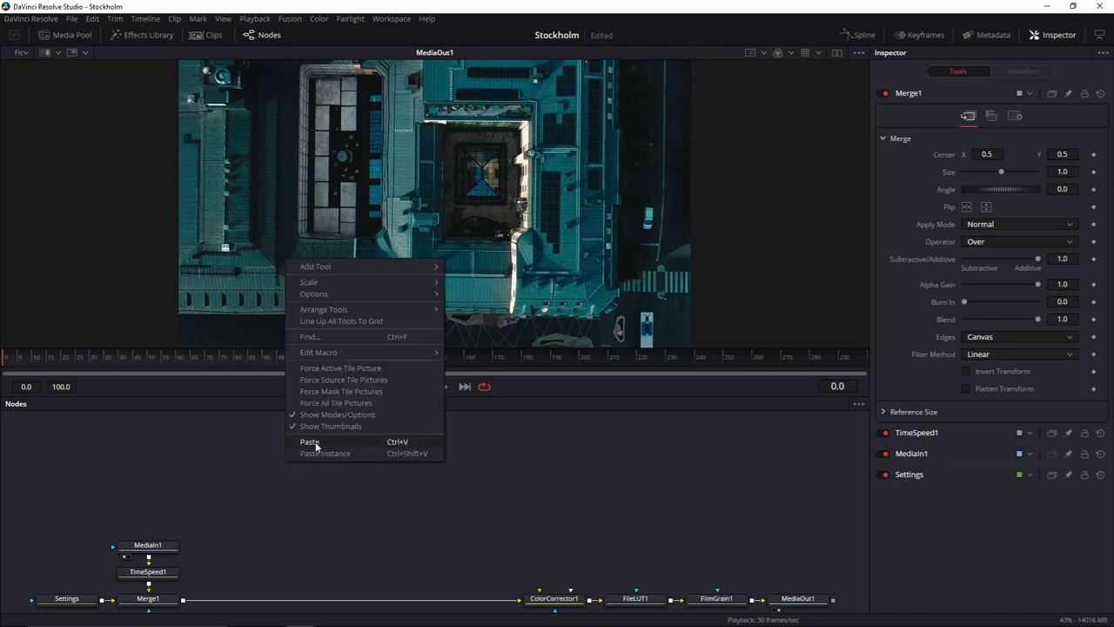
{"action": "left_click", "coordinate": [313, 444]}
{"action": "left_click_drag", "start_coordinate": [375, 523], "coordinate": [431, 516]}
{"action": "left_click", "coordinate": [461, 555]}
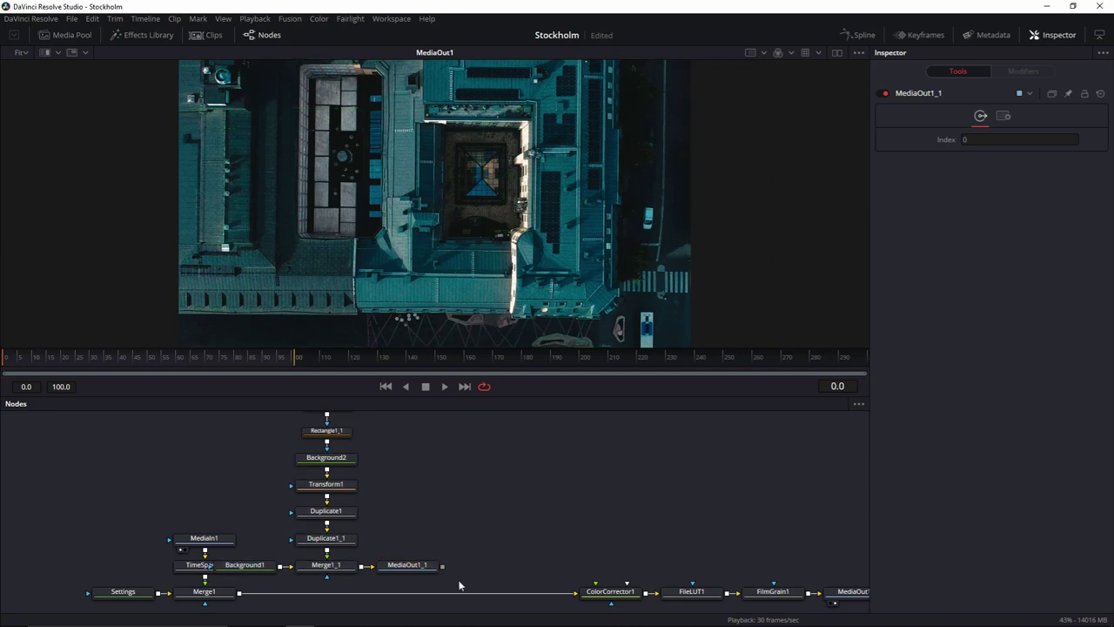
{"action": "left_click", "coordinate": [420, 568]}
{"action": "key", "text": "Delete"}
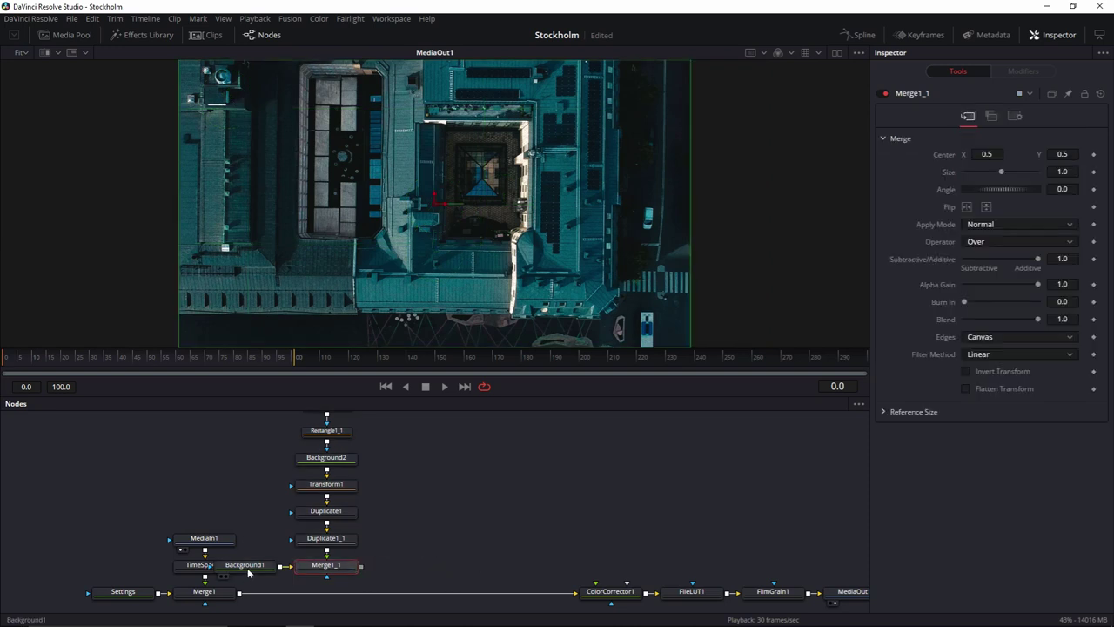
{"action": "left_click_drag", "start_coordinate": [250, 572], "coordinate": [324, 602]}
{"action": "left_click_drag", "start_coordinate": [361, 525], "coordinate": [342, 581]}
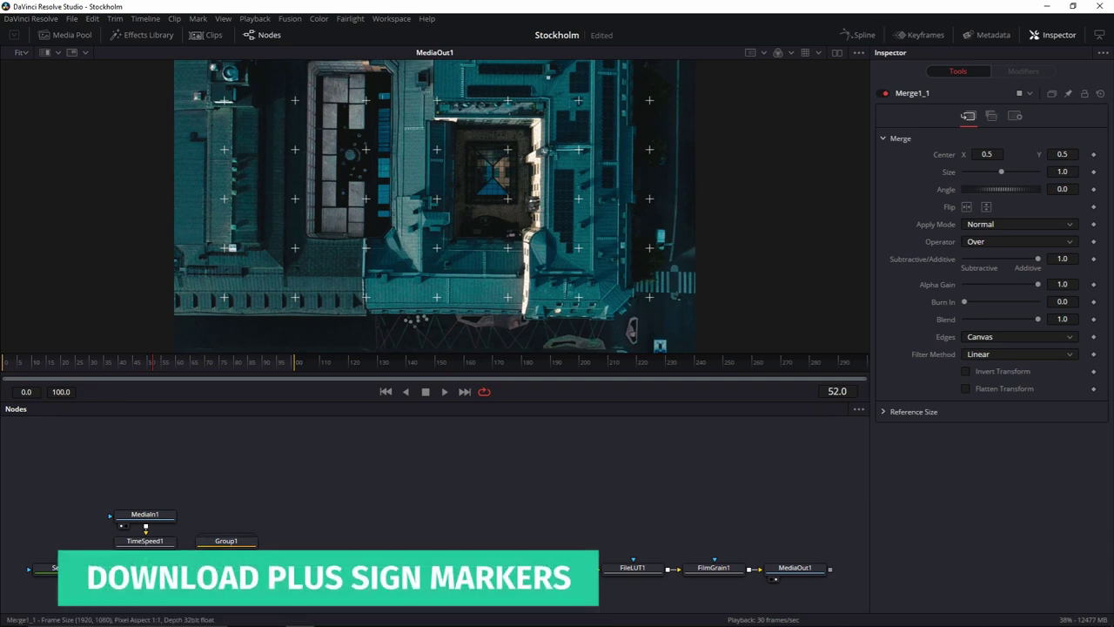
Set Merge1_1 to Screen apply mode with a 0.3 blend.
{"action": "left_click", "coordinate": [226, 568]}
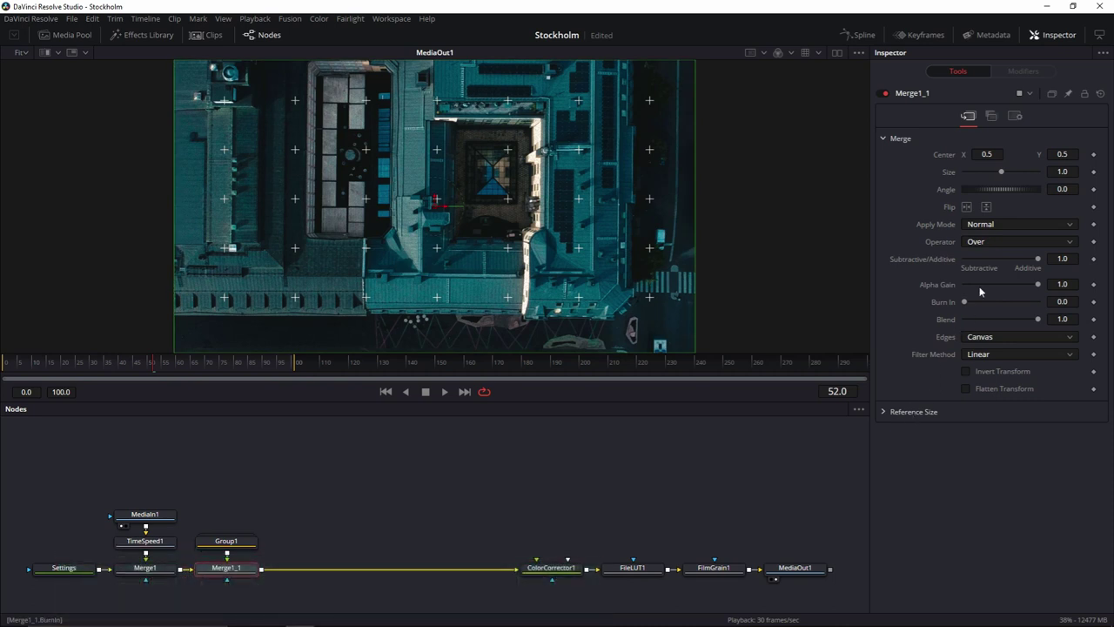
{"action": "left_click", "coordinate": [1002, 221]}
{"action": "left_click", "coordinate": [1002, 253]}
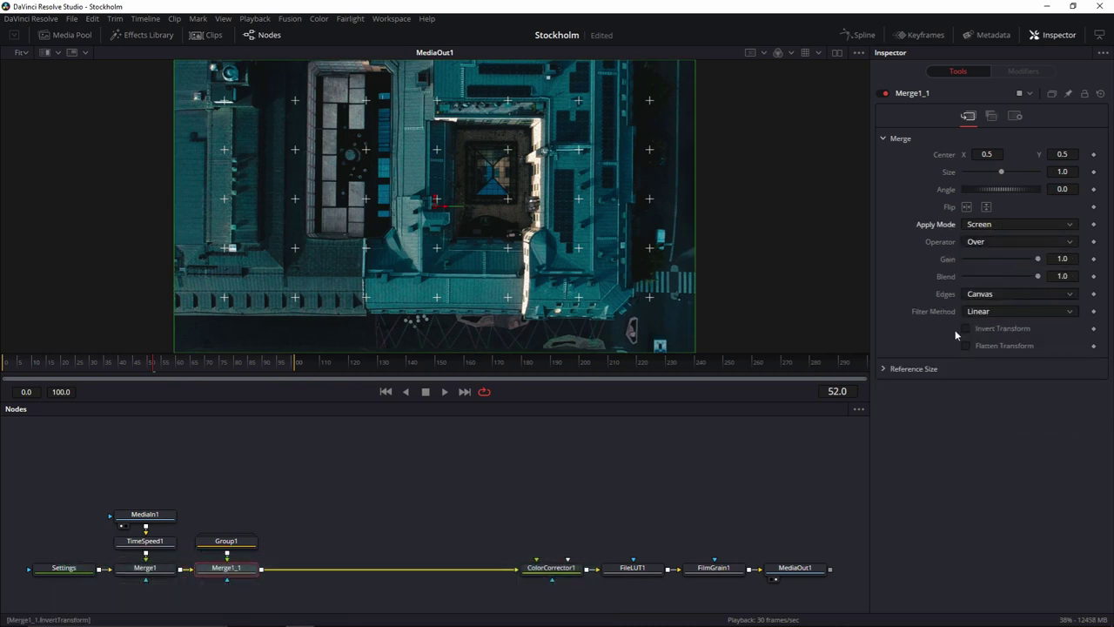
{"action": "left_click_drag", "start_coordinate": [1039, 276], "coordinate": [973, 278]}
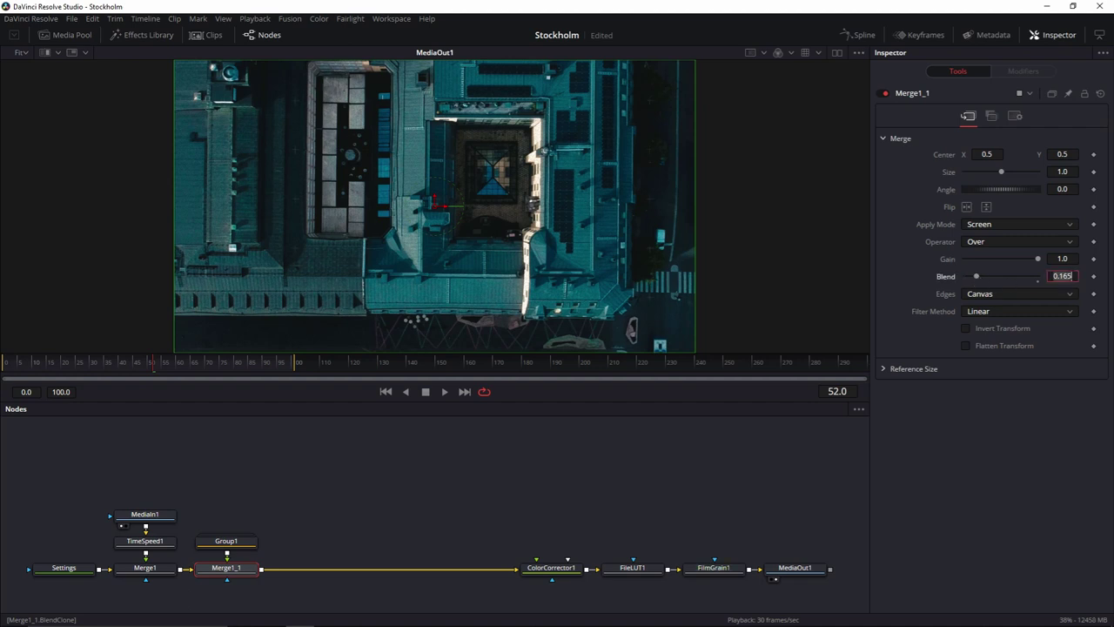
{"action": "key", "text": "Tab"}
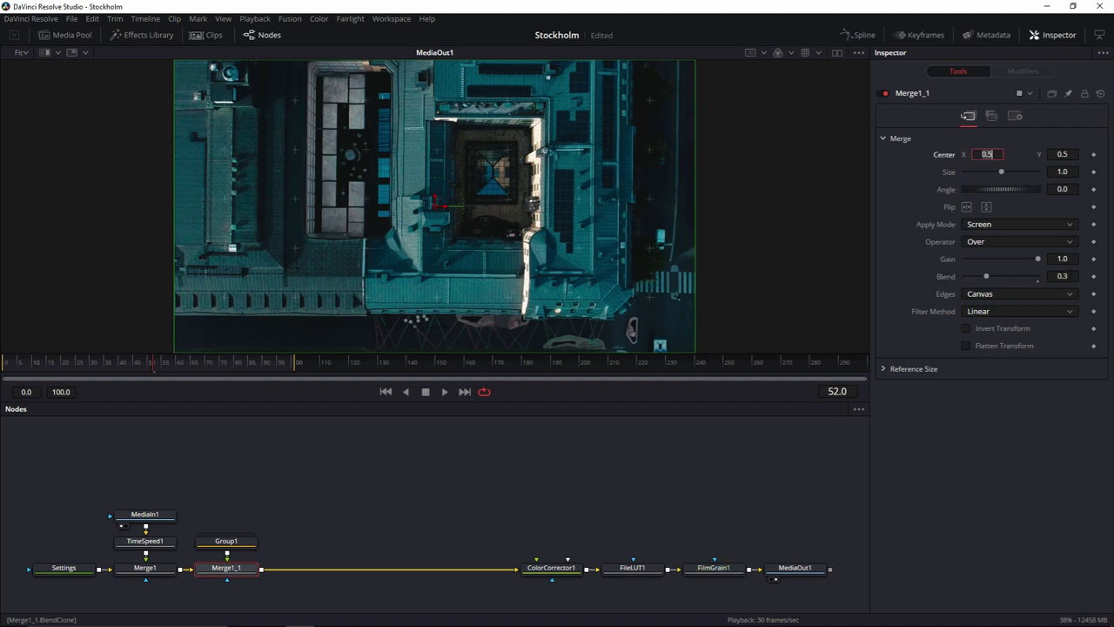
{"action": "left_click", "coordinate": [408, 471]}
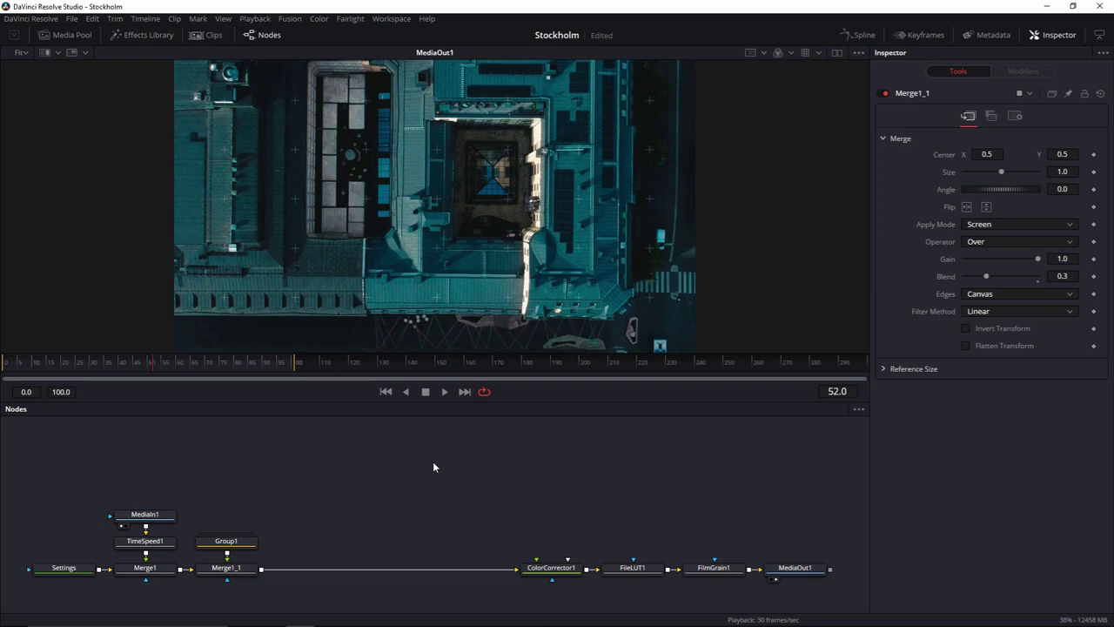
Import the Boxed Numbers clip and connect it into Merge2.
{"action": "left_click", "coordinate": [68, 34]}
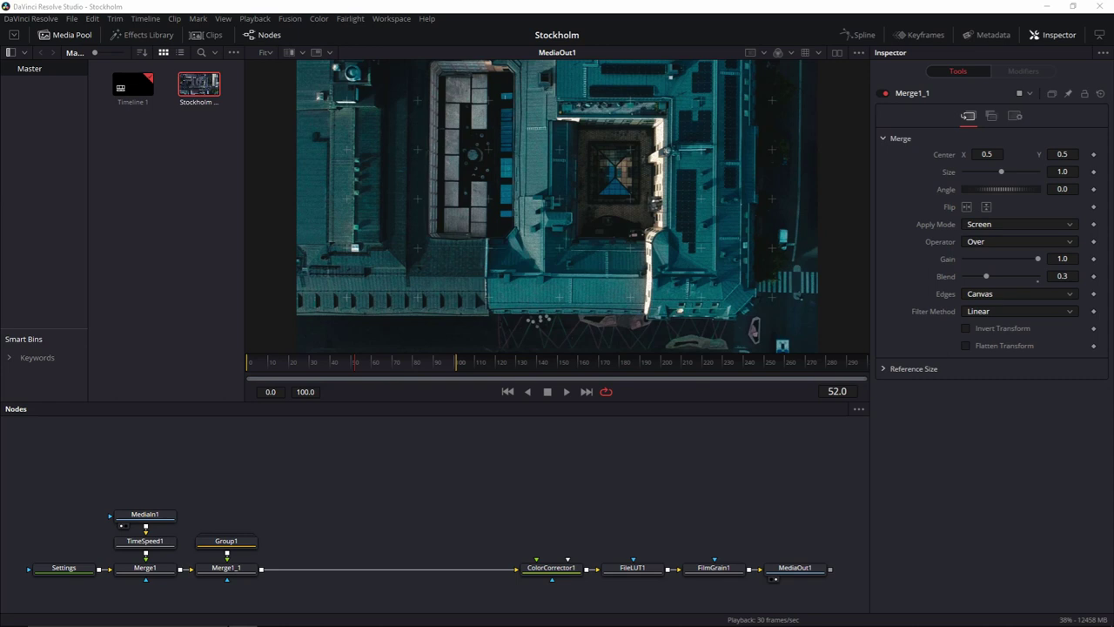
{"action": "left_click_drag", "start_coordinate": [153, 185], "coordinate": [148, 200]}
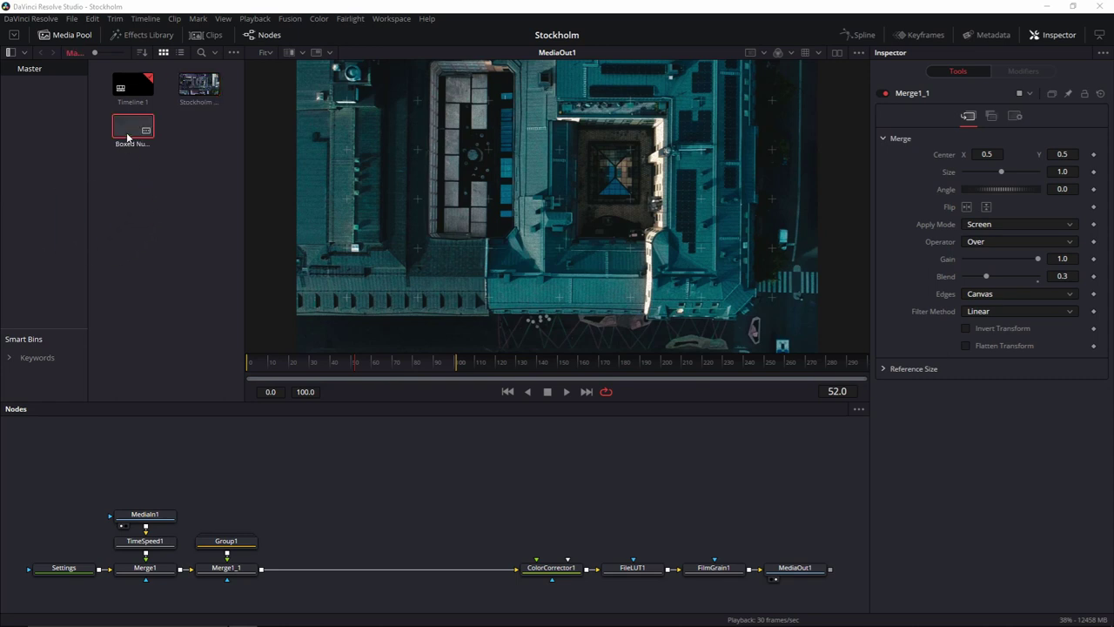
{"action": "left_click_drag", "start_coordinate": [129, 132], "coordinate": [263, 572]}
{"action": "left_click_drag", "start_coordinate": [316, 523], "coordinate": [316, 549]}
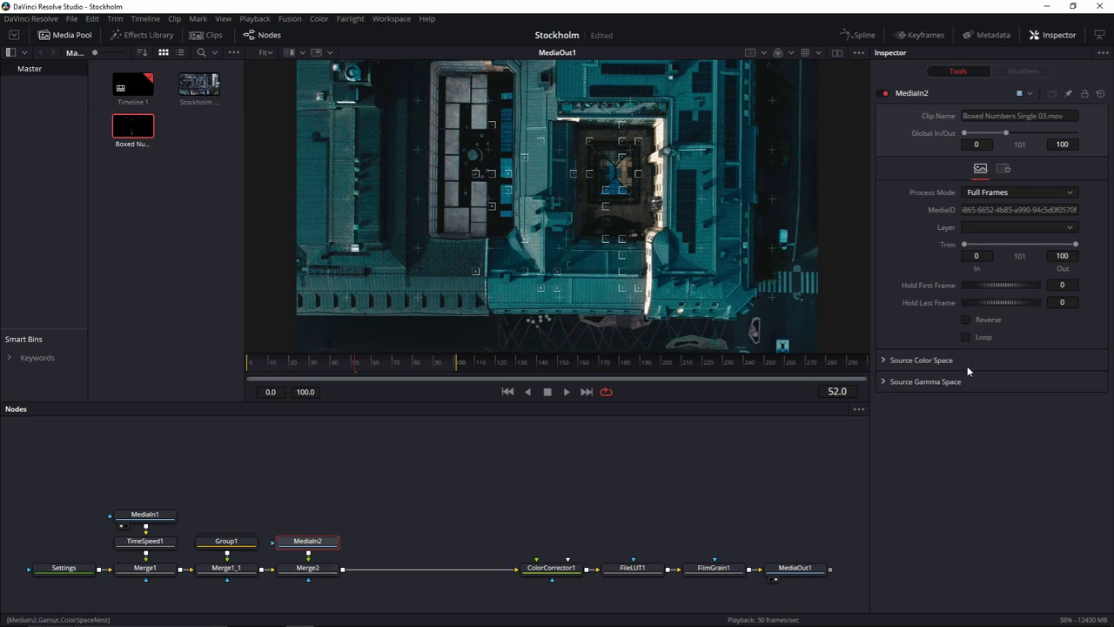
Screen the numbers at 0.25 blend, raise them in frame, and add Bucky.mov.
{"action": "left_click", "coordinate": [307, 567]}
{"action": "left_click", "coordinate": [1019, 224]}
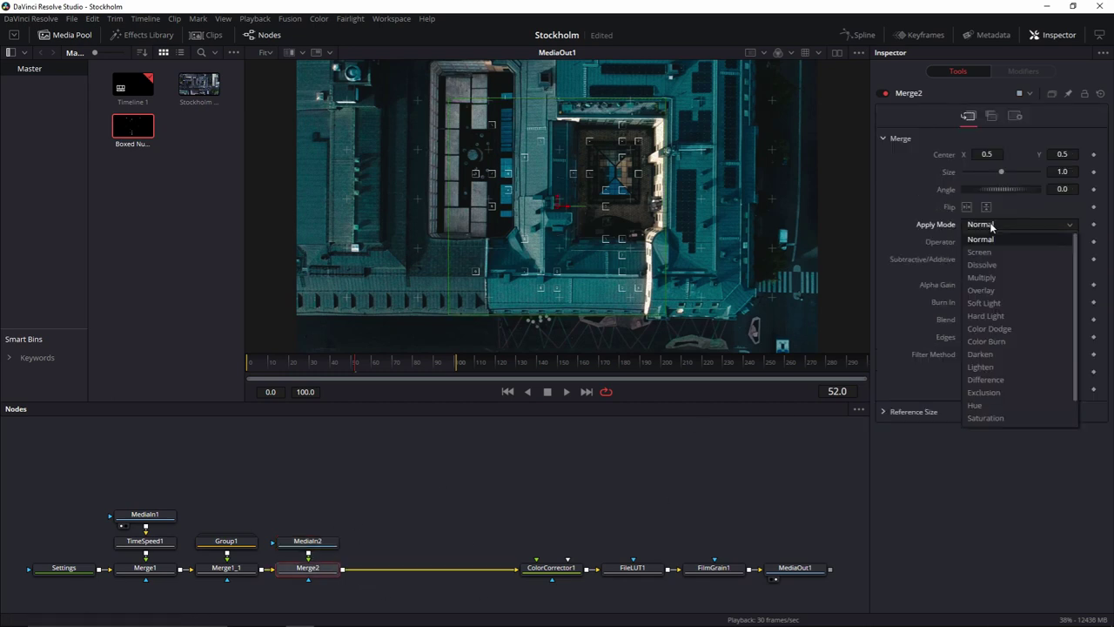
{"action": "left_click", "coordinate": [981, 251]}
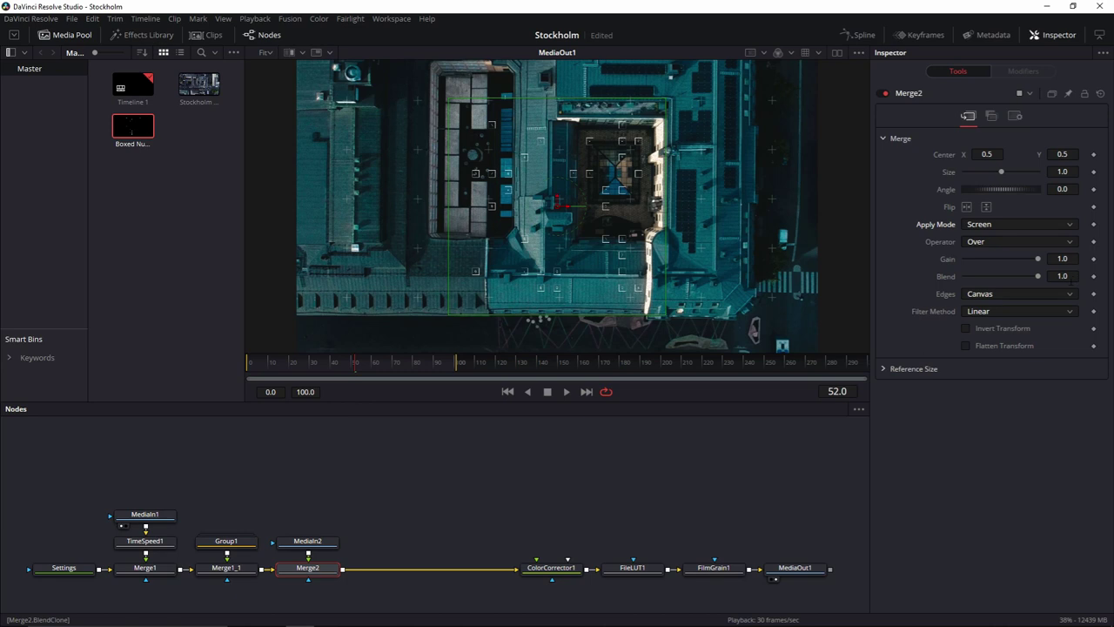
{"action": "left_click", "coordinate": [1063, 276]}
{"action": "type", "text": "0.25"}
{"action": "key", "text": "Tab"}
{"action": "left_click_drag", "start_coordinate": [558, 205], "coordinate": [616, 173]}
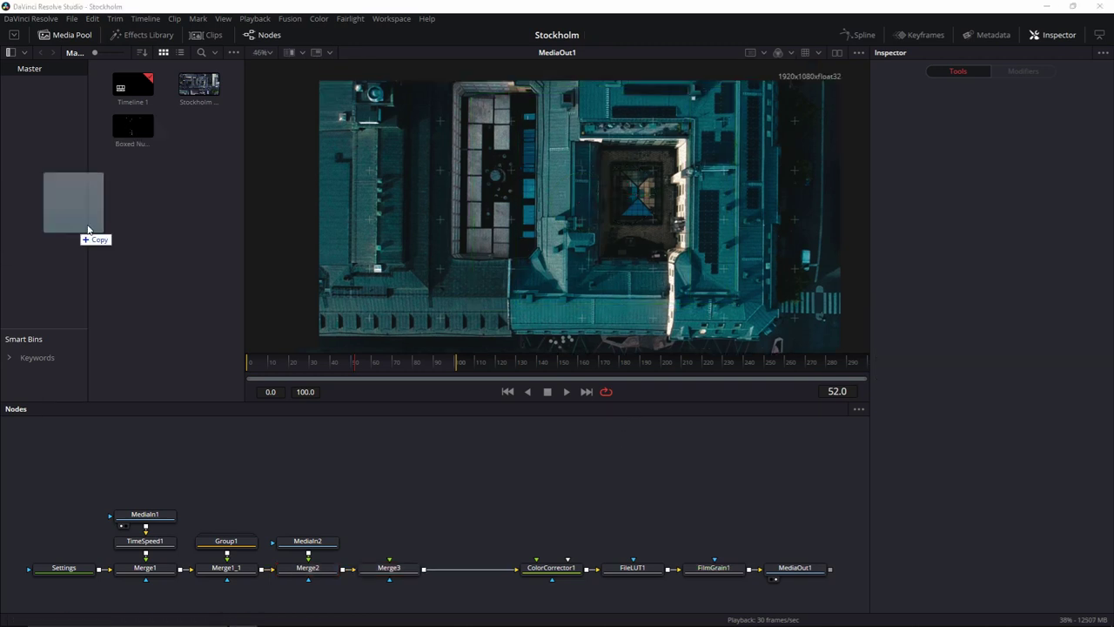
{"action": "left_click_drag", "start_coordinate": [92, 234], "coordinate": [162, 207]}
{"action": "left_click_drag", "start_coordinate": [199, 126], "coordinate": [390, 559]}
Set Merge3 to Screen mode with a 0.25 blend.
{"action": "left_click", "coordinate": [389, 568]}
{"action": "left_click", "coordinate": [1019, 223]}
{"action": "left_click", "coordinate": [981, 253]}
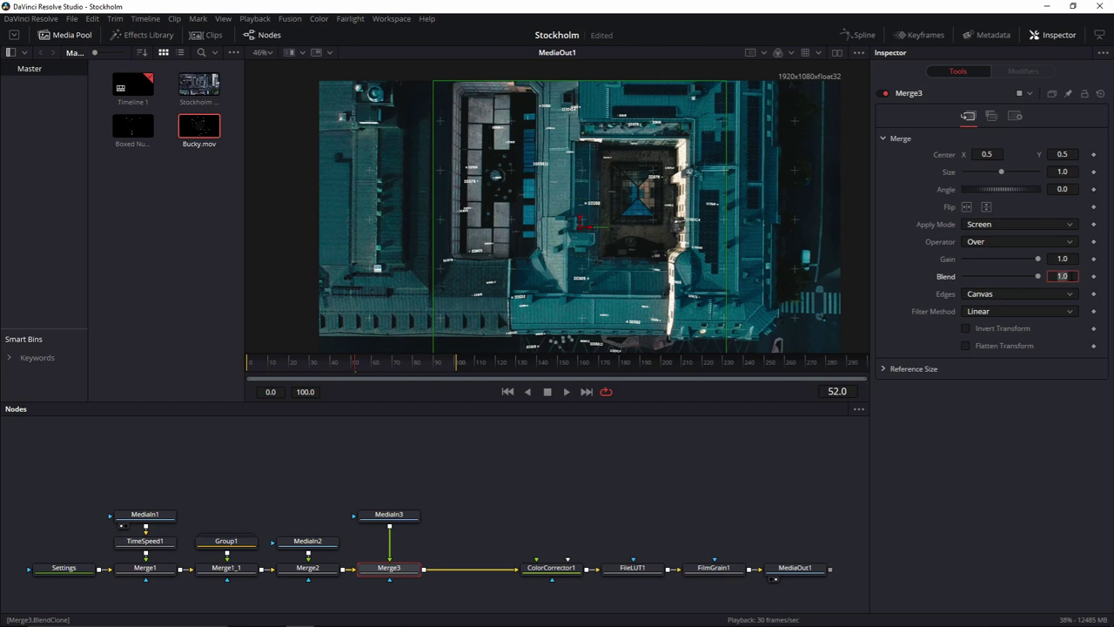
{"action": "type", "text": "0.25"}
{"action": "key", "text": "Tab"}
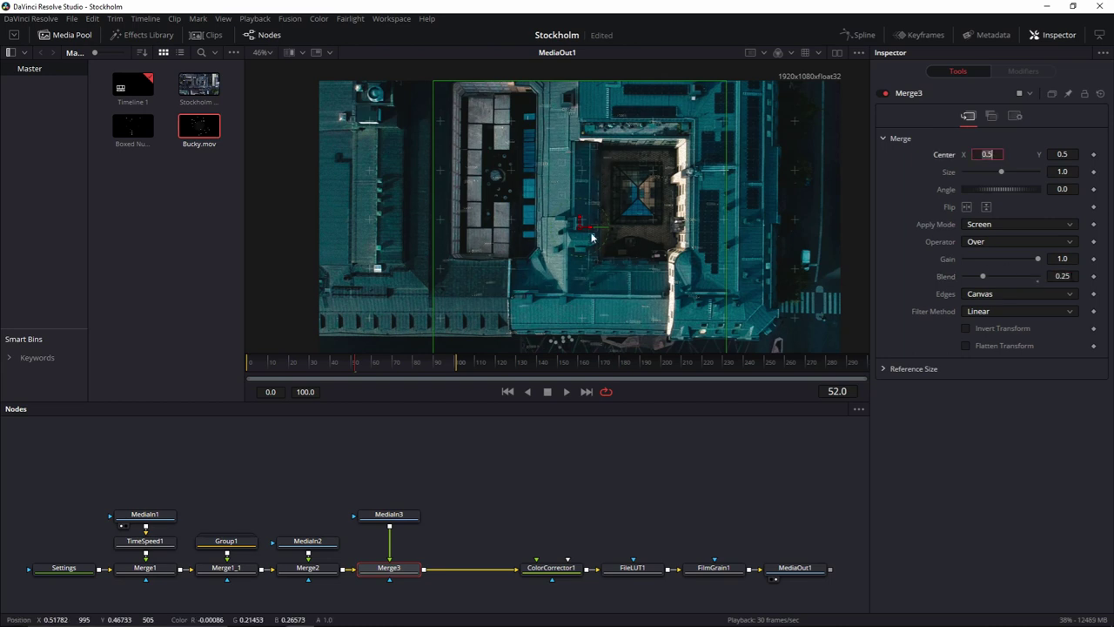
Add a Transform shrinking Bucky.mov to 0.697 up-right, then bring in Number Crawl.
{"action": "left_click", "coordinate": [416, 514]}
{"action": "key", "text": "shift+space"}
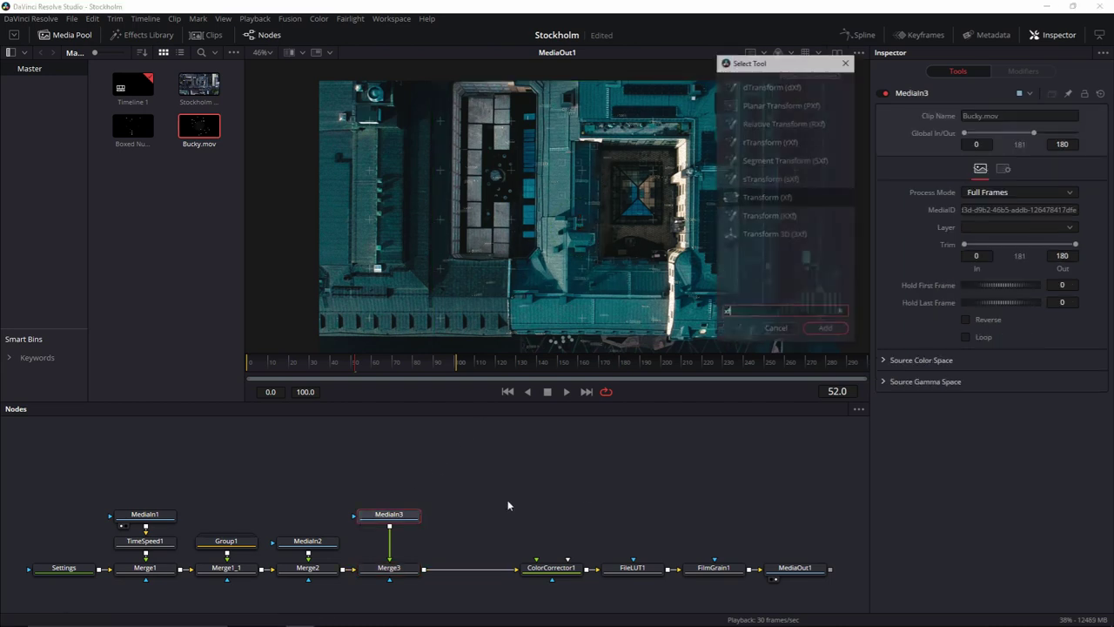
{"action": "type", "text": "xf"}
{"action": "left_click", "coordinate": [817, 334]}
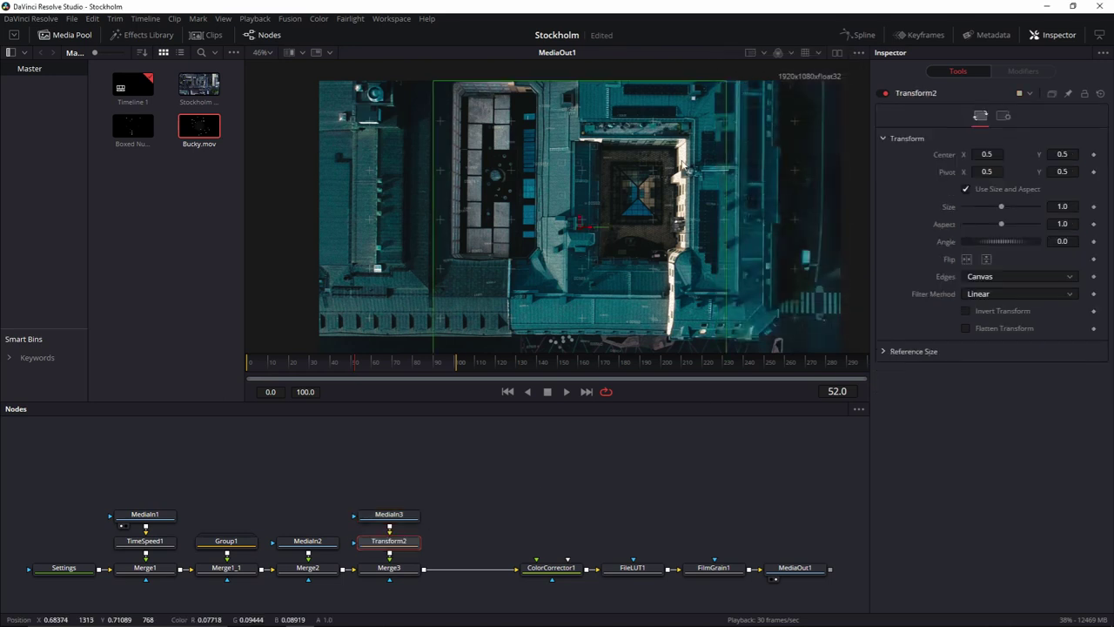
{"action": "left_click_drag", "start_coordinate": [1001, 209], "coordinate": [989, 209]}
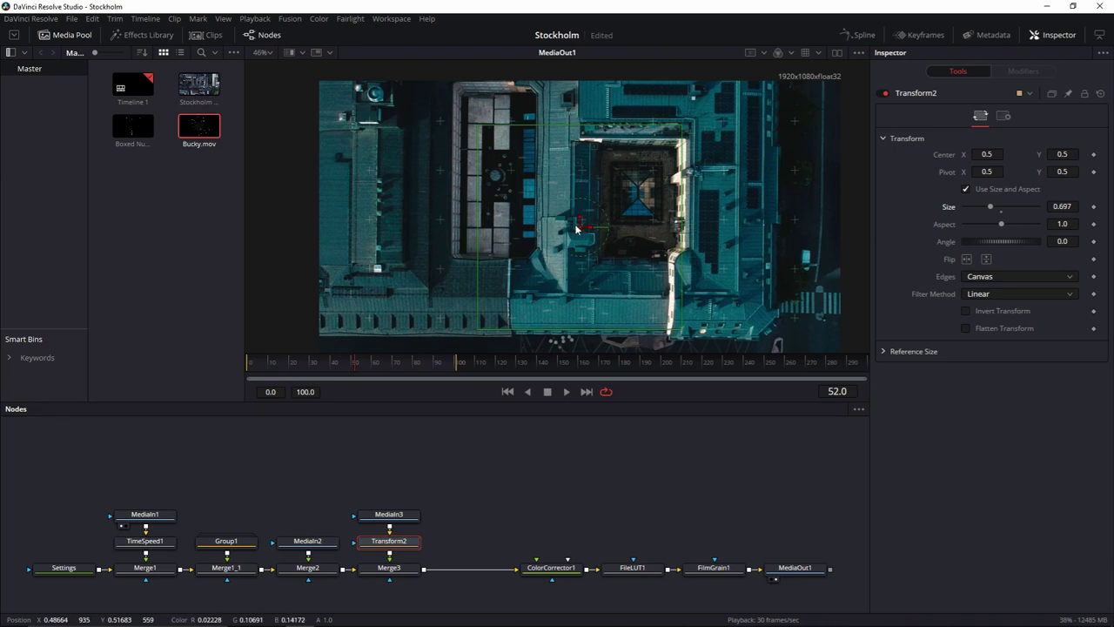
{"action": "left_click_drag", "start_coordinate": [581, 225], "coordinate": [740, 176]}
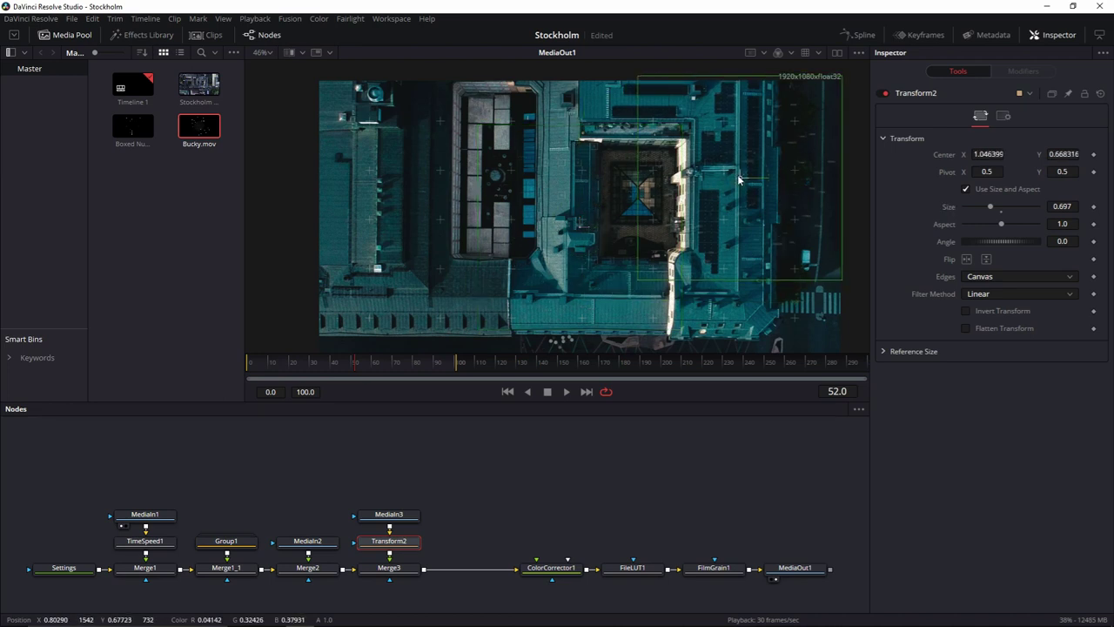
{"action": "left_click", "coordinate": [526, 458]}
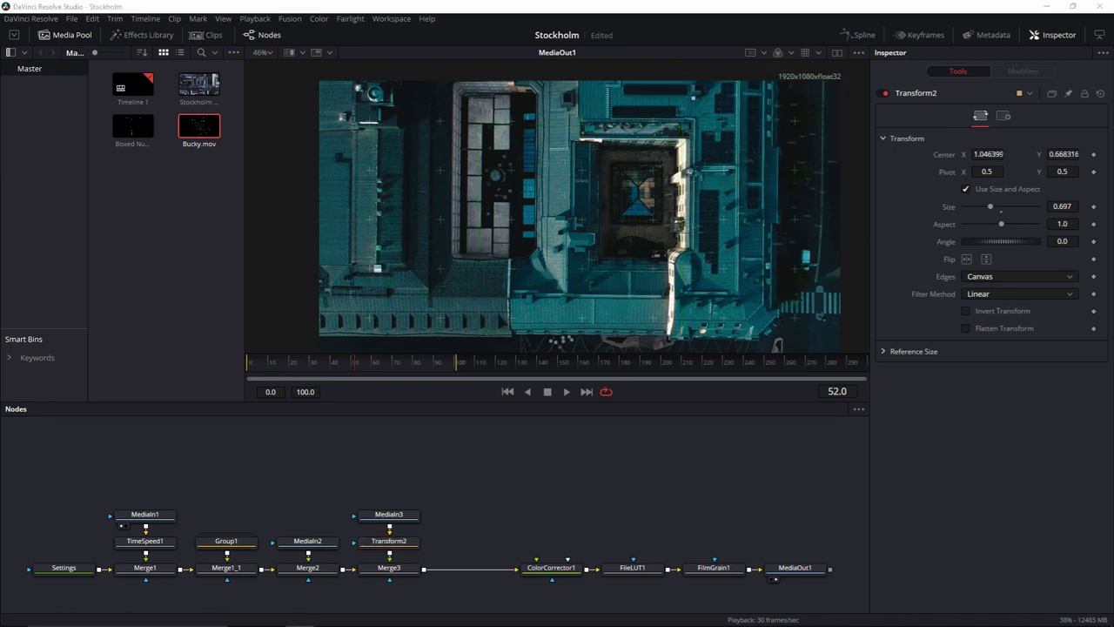
{"action": "left_click_drag", "start_coordinate": [122, 221], "coordinate": [427, 570]}
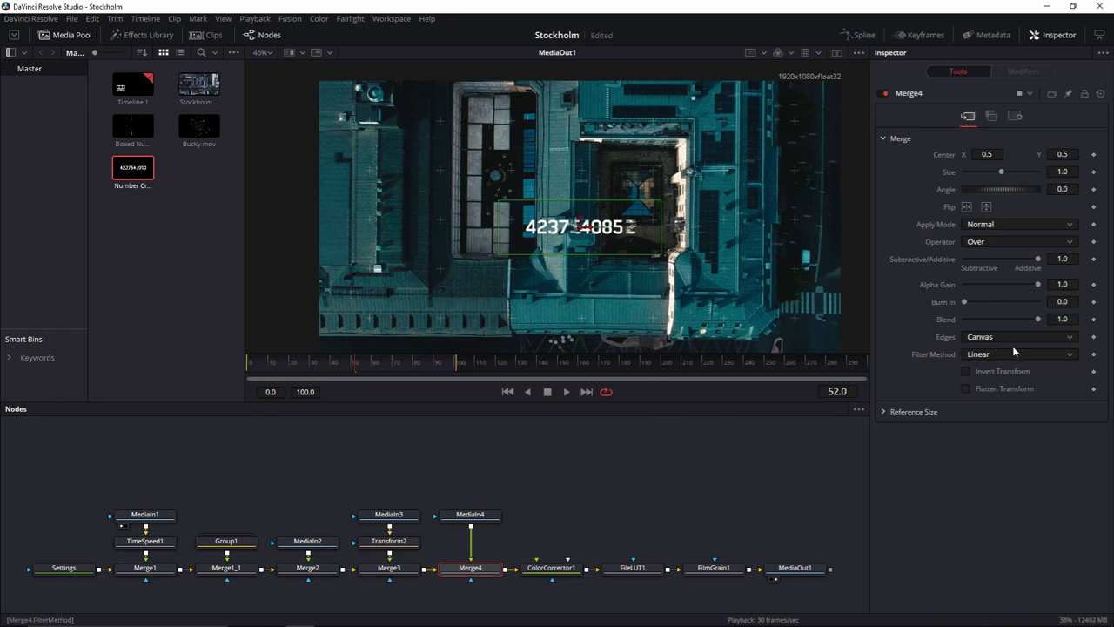
Set Merge4 to Screen at 0.25 blend and make the Number Crawl clip loop.
{"action": "left_click", "coordinate": [999, 232]}
{"action": "left_click", "coordinate": [999, 253]}
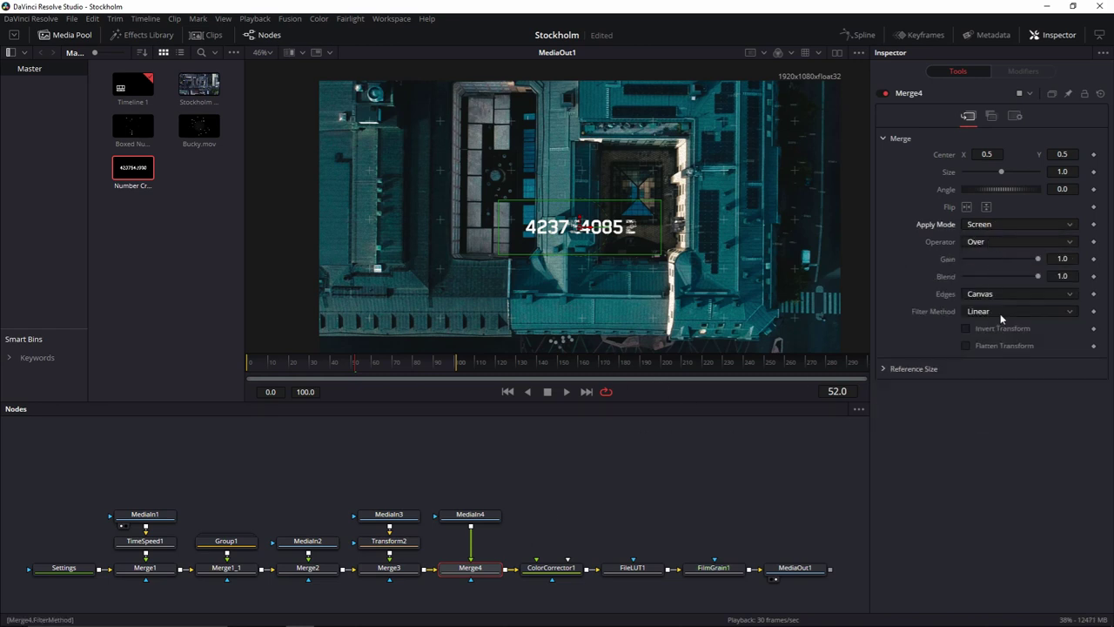
{"action": "left_click", "coordinate": [1062, 276]}
{"action": "type", "text": "0.25"}
{"action": "key", "text": "Return"}
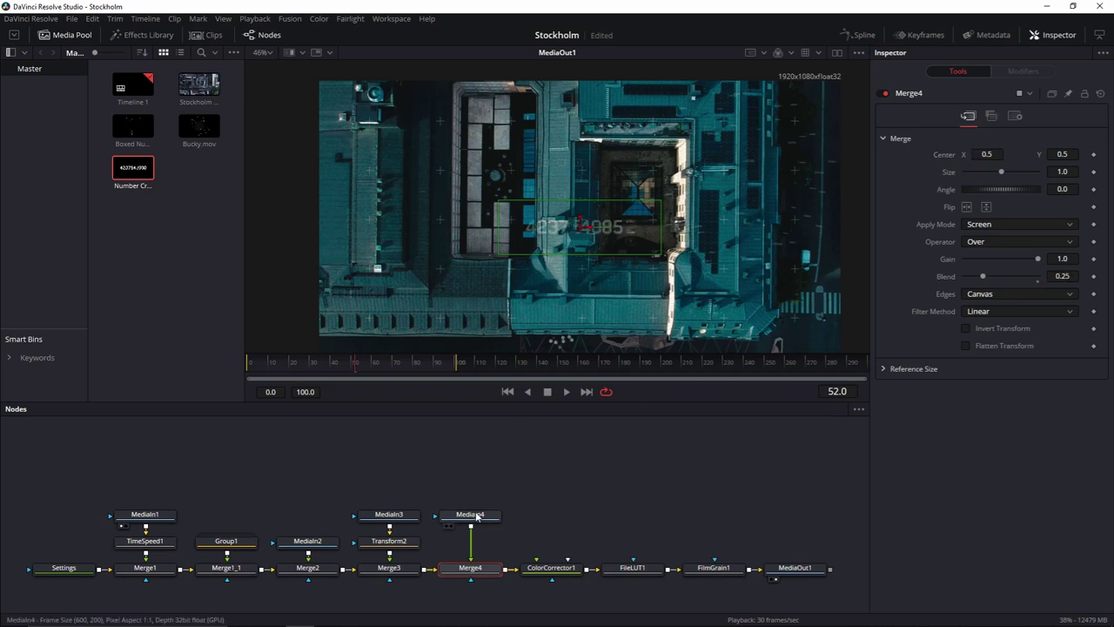
{"action": "left_click", "coordinate": [476, 515]}
{"action": "left_click", "coordinate": [966, 337]}
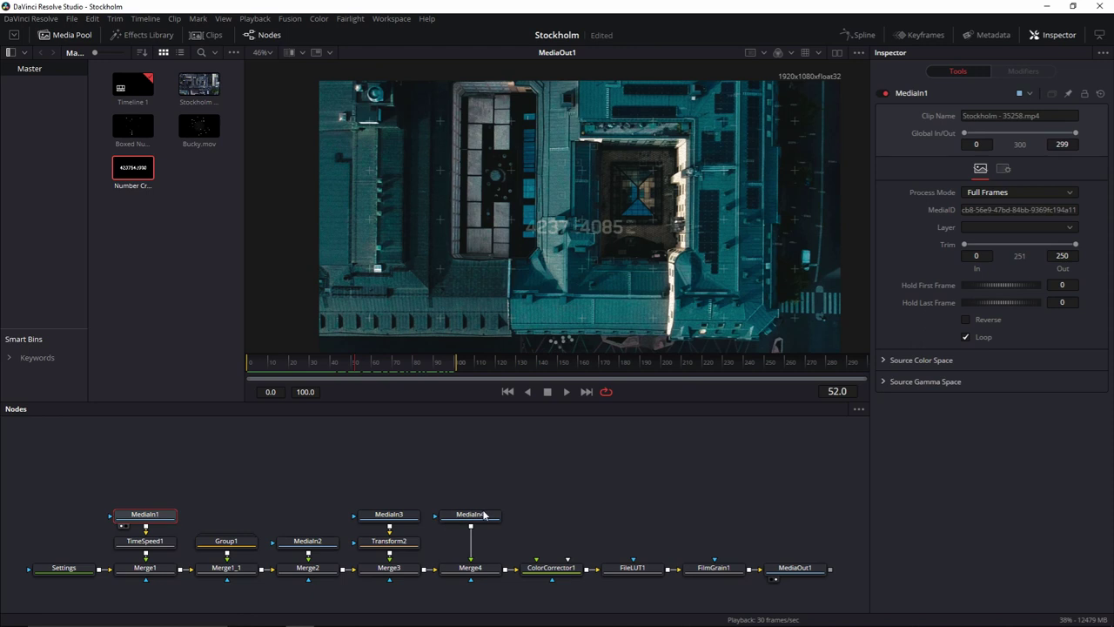
Add a Transform moving the Number Crawl text toward the upper left.
{"action": "left_click", "coordinate": [488, 515]}
{"action": "key", "text": "shift+space"}
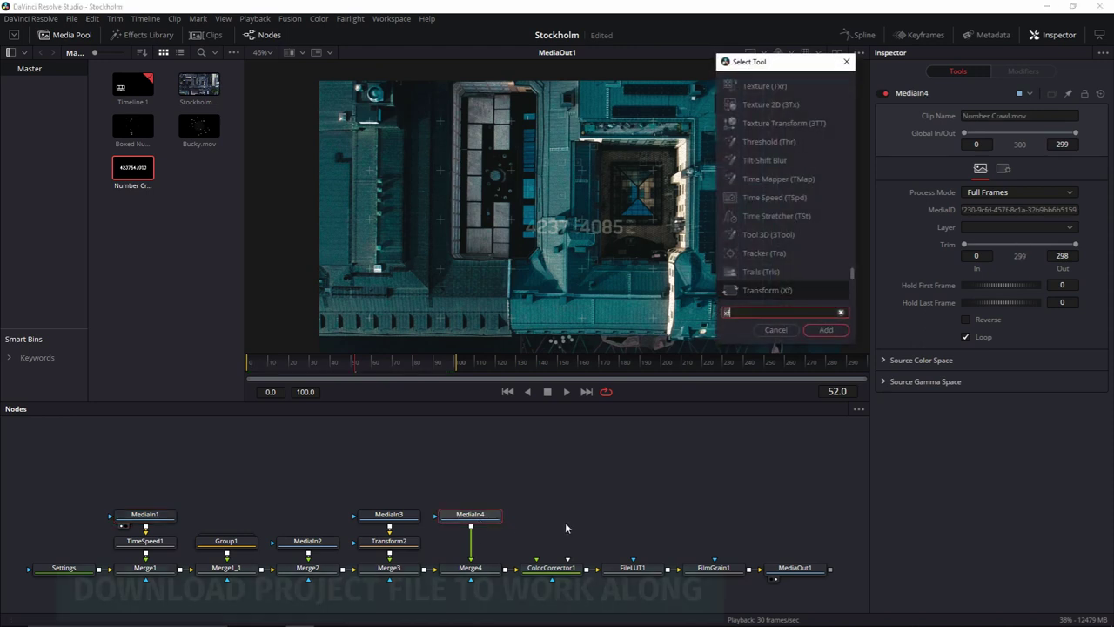
{"action": "type", "text": "xf"}
{"action": "left_click", "coordinate": [823, 330]}
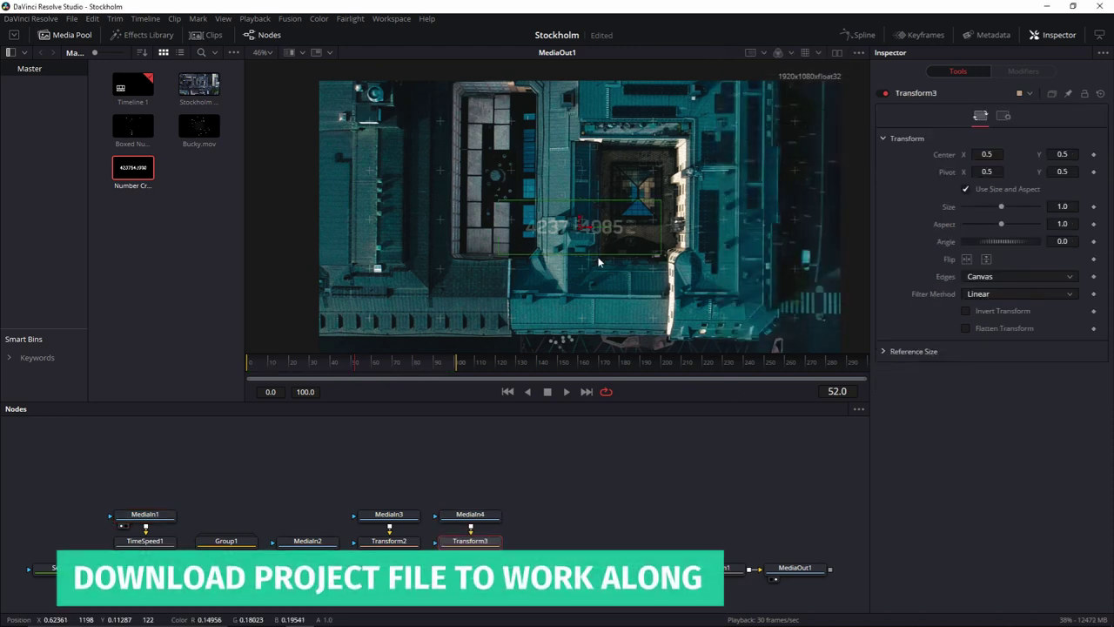
{"action": "left_click_drag", "start_coordinate": [427, 149], "coordinate": [420, 115]}
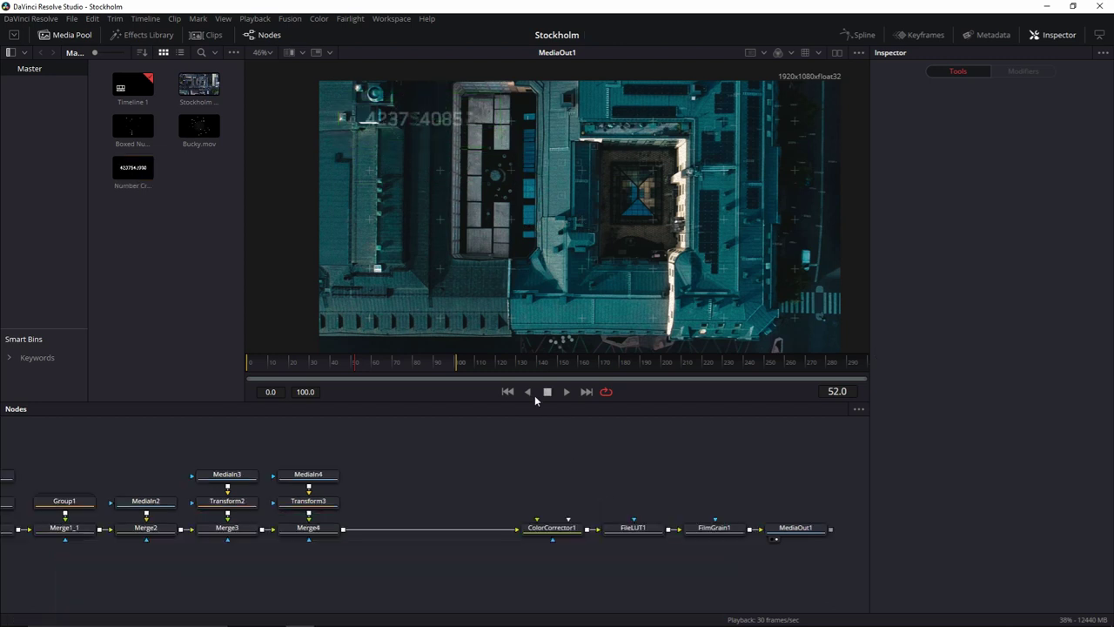
{"action": "left_click", "coordinate": [508, 392]}
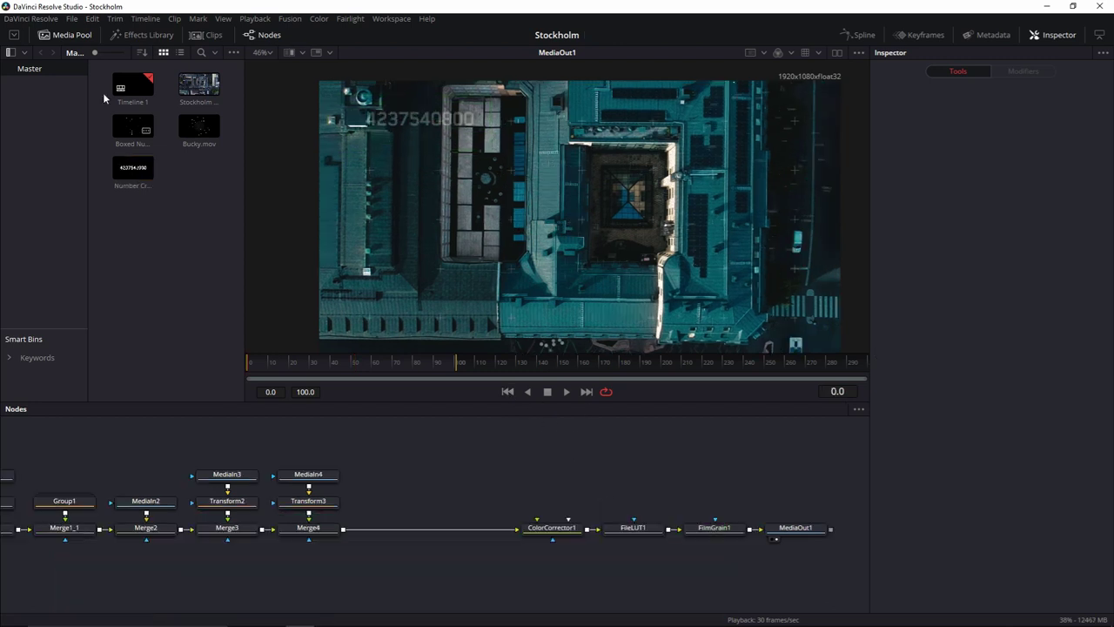
Hide the Media Pool and move the four output nodes closer to the merges.
{"action": "left_click", "coordinate": [67, 36]}
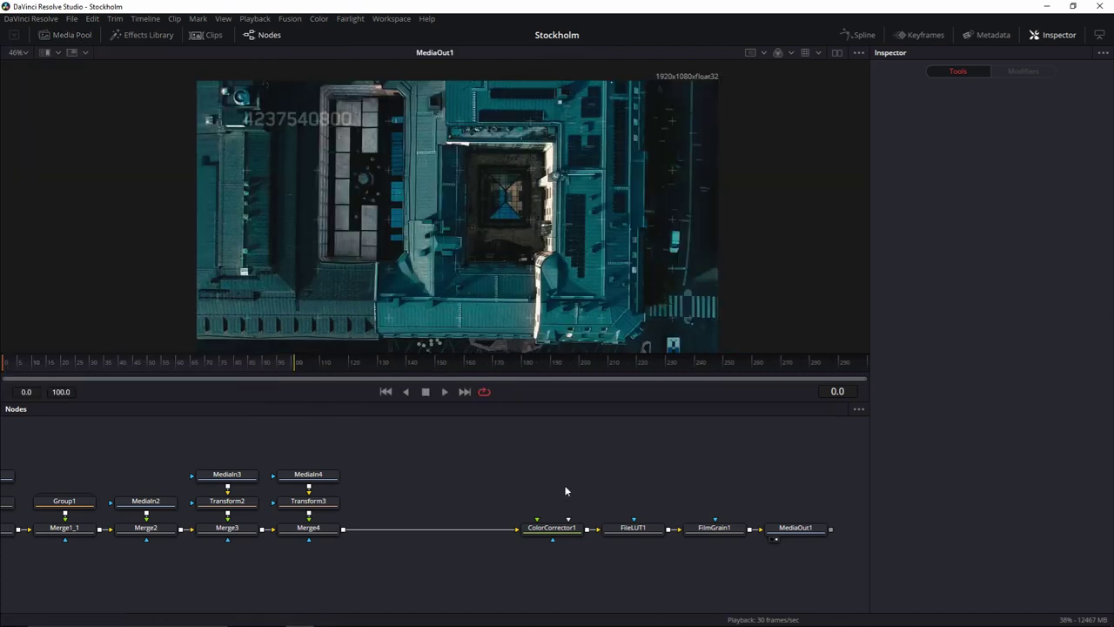
{"action": "left_click_drag", "start_coordinate": [548, 492], "coordinate": [801, 573]}
{"action": "left_click_drag", "start_coordinate": [810, 533], "coordinate": [658, 546]}
Play the composite with the Inspector and Nodes hidden and the image fitted to the viewer.
{"action": "key", "text": "space"}
{"action": "left_click_drag", "start_coordinate": [463, 459], "coordinate": [582, 489]}
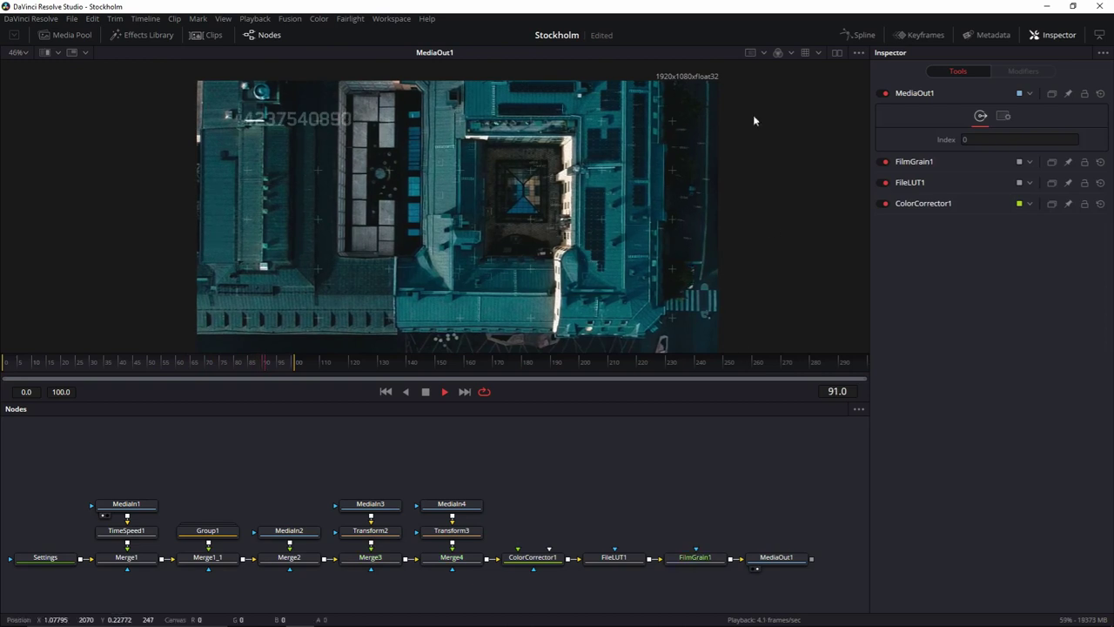
{"action": "left_click", "coordinate": [1036, 36]}
{"action": "left_click", "coordinate": [269, 36]}
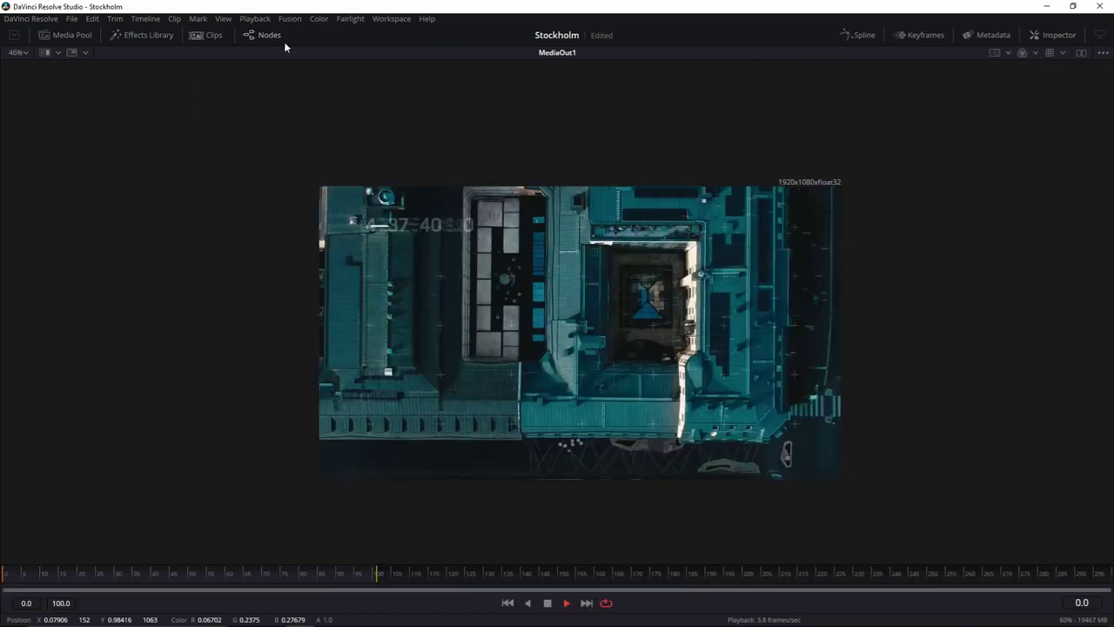
{"action": "key", "text": "ctrl+f"}
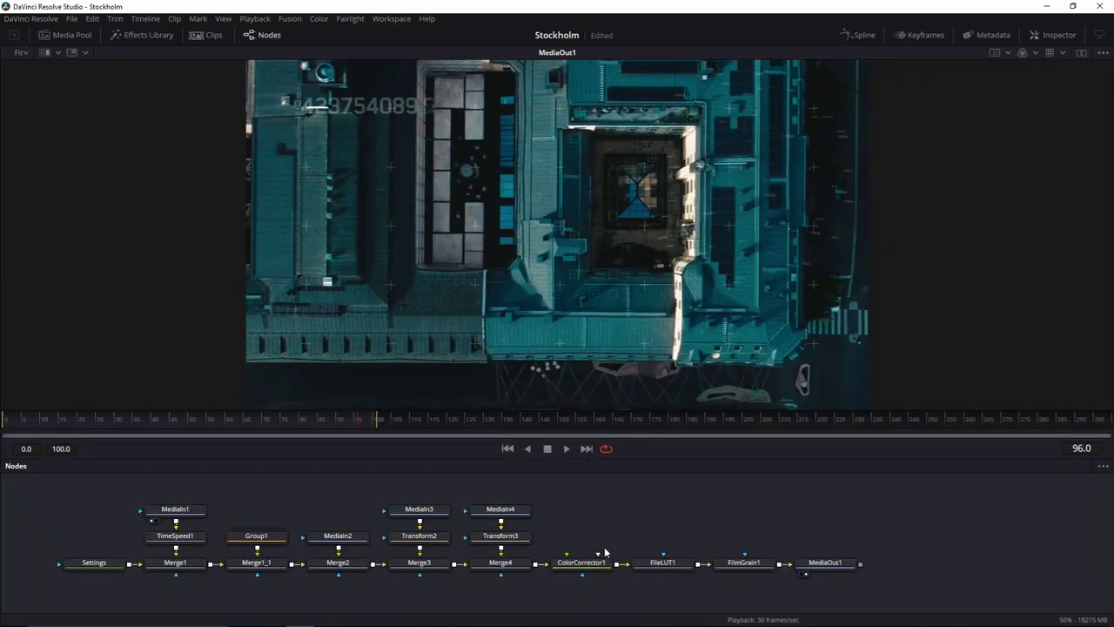
In Chrome, search for 'element supply co' and open the Element Supply Co website.
{"action": "key", "text": "super"}
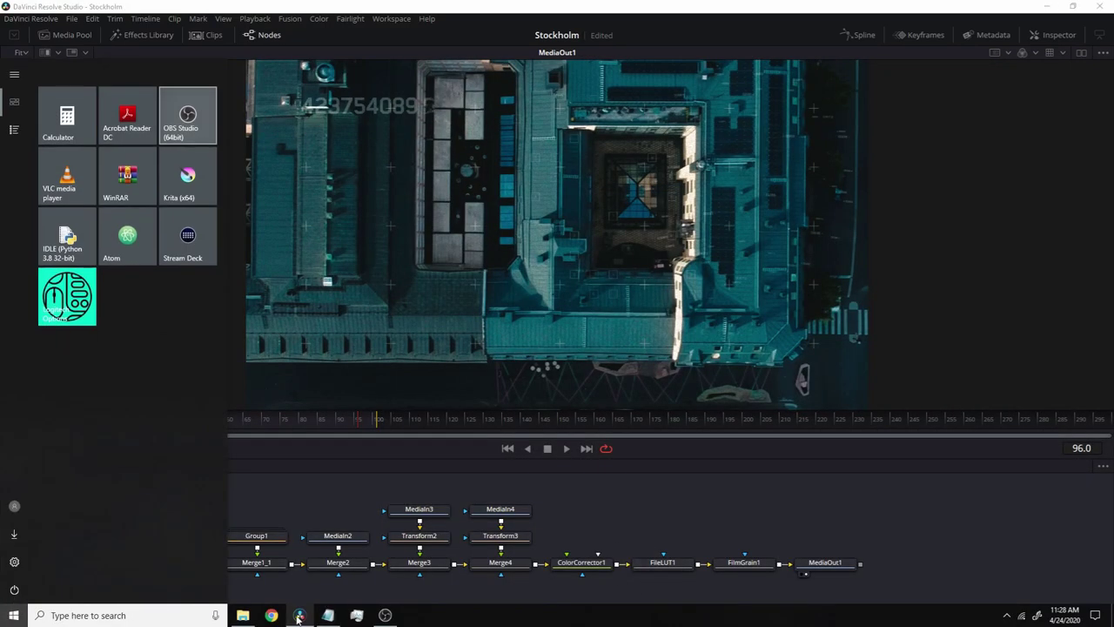
{"action": "left_click", "coordinate": [271, 617]}
{"action": "key", "text": "BackSpace"}
{"action": "key", "text": "BackSpace"}
{"action": "key", "text": "BackSpace"}
{"action": "key", "text": "BackSpace"}
{"action": "key", "text": "BackSpace"}
{"action": "key", "text": "BackSpace"}
{"action": "key", "text": "BackSpace"}
{"action": "key", "text": "BackSpace"}
{"action": "key", "text": "BackSpace"}
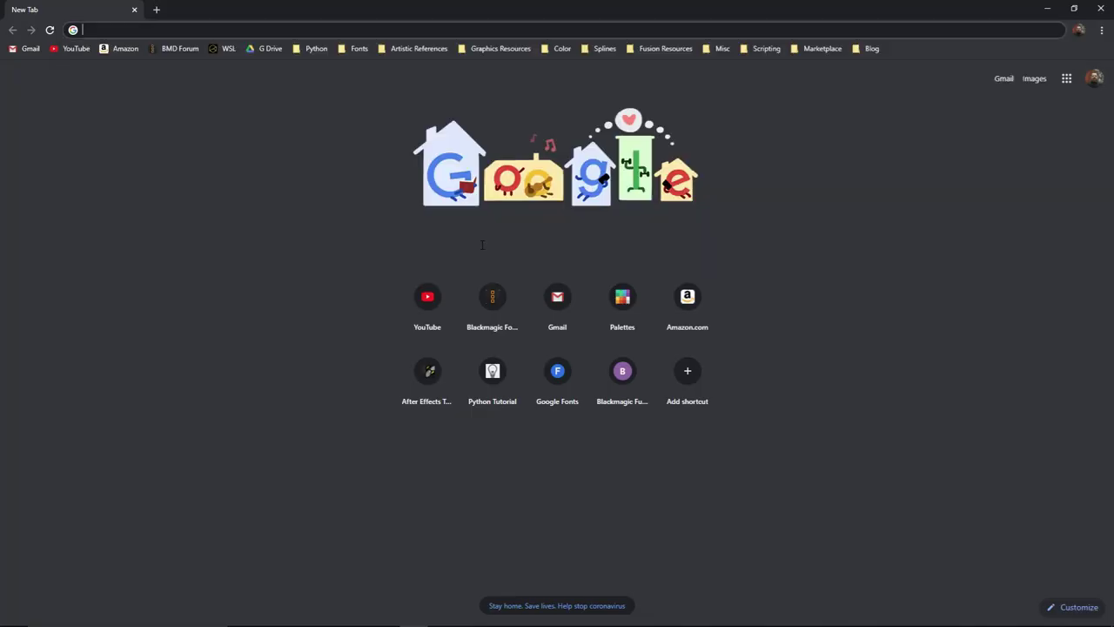
{"action": "type", "text": "element supply company"}
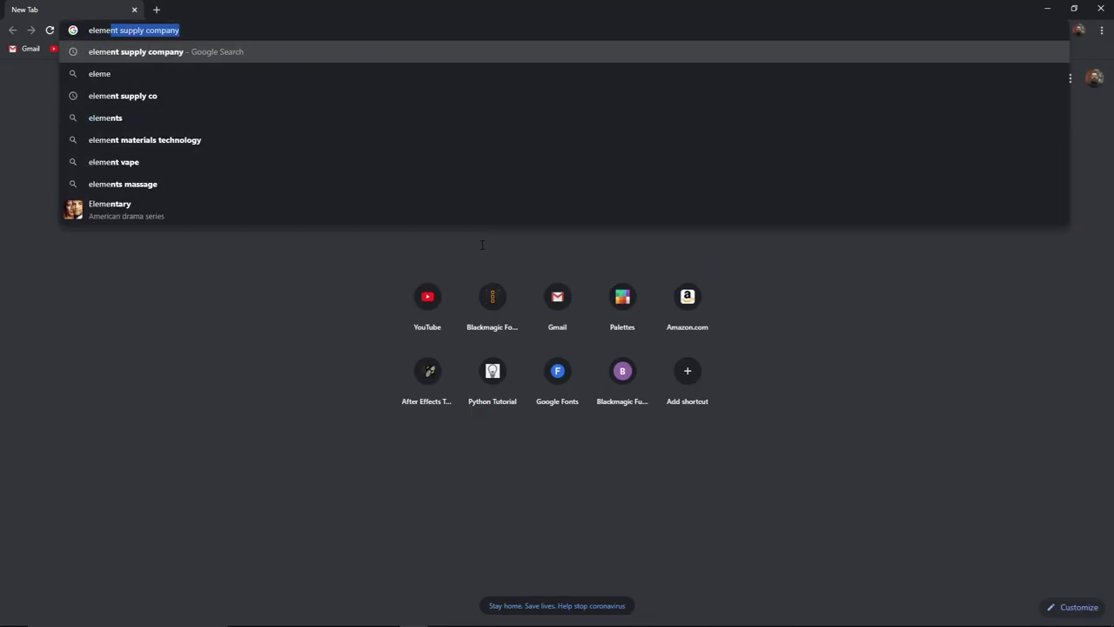
{"action": "left_click", "coordinate": [159, 95]}
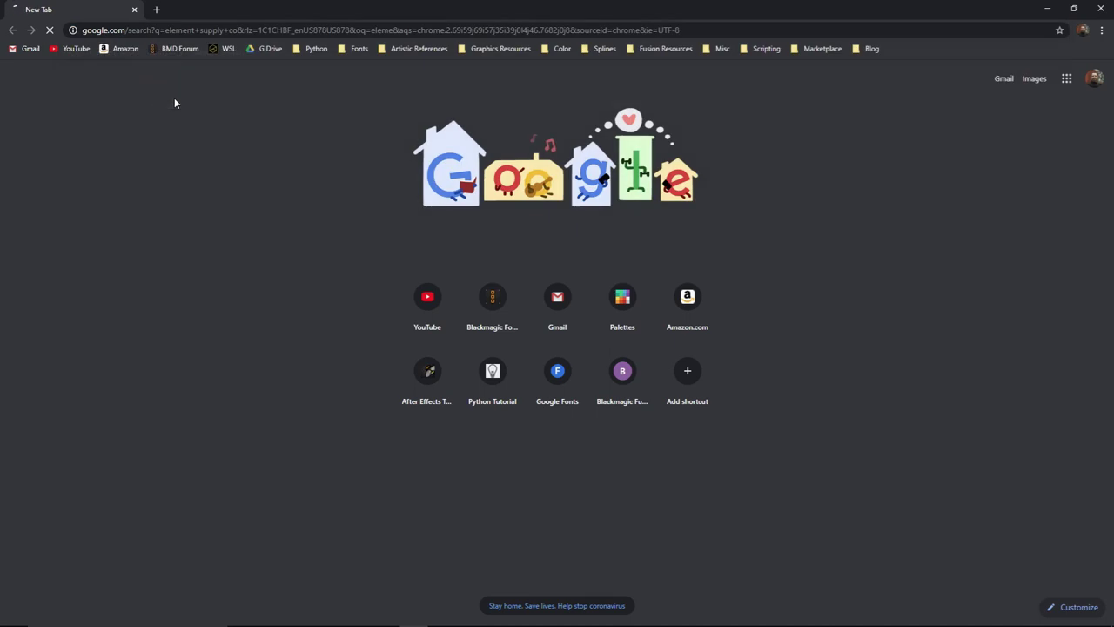
{"action": "left_click", "coordinate": [215, 179]}
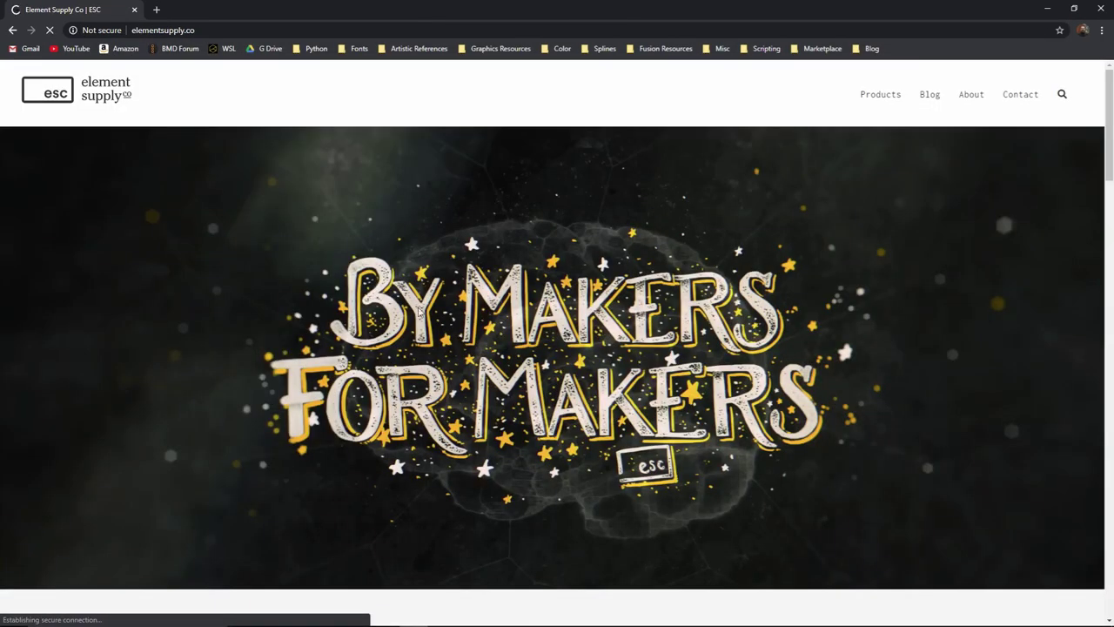
Open the Glitchlord Bundle product page, look through its previews, and close the browser.
{"action": "scroll", "coordinate": [473, 354], "scroll_direction": "down", "scroll_amount": 9}
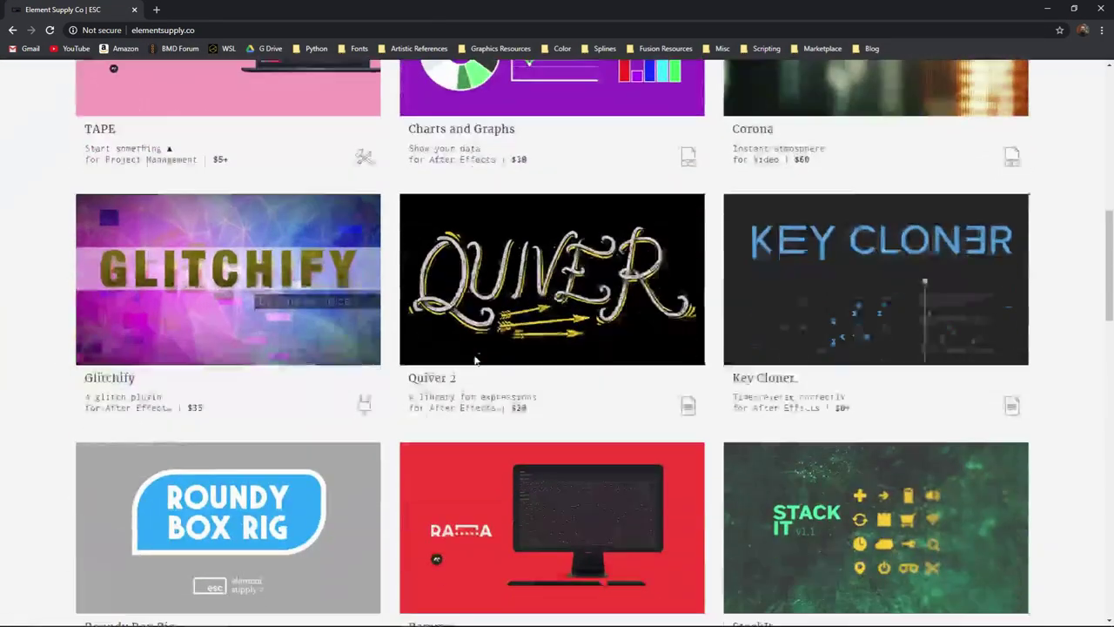
{"action": "scroll", "coordinate": [473, 354], "scroll_direction": "down", "scroll_amount": 5}
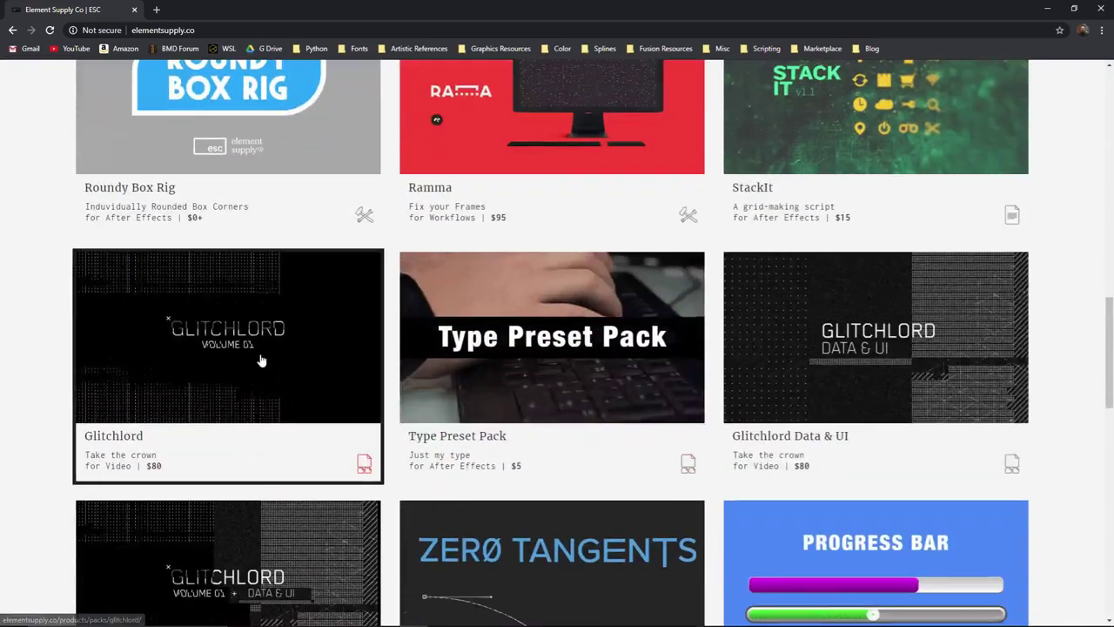
{"action": "scroll", "coordinate": [260, 359], "scroll_direction": "down", "scroll_amount": 1}
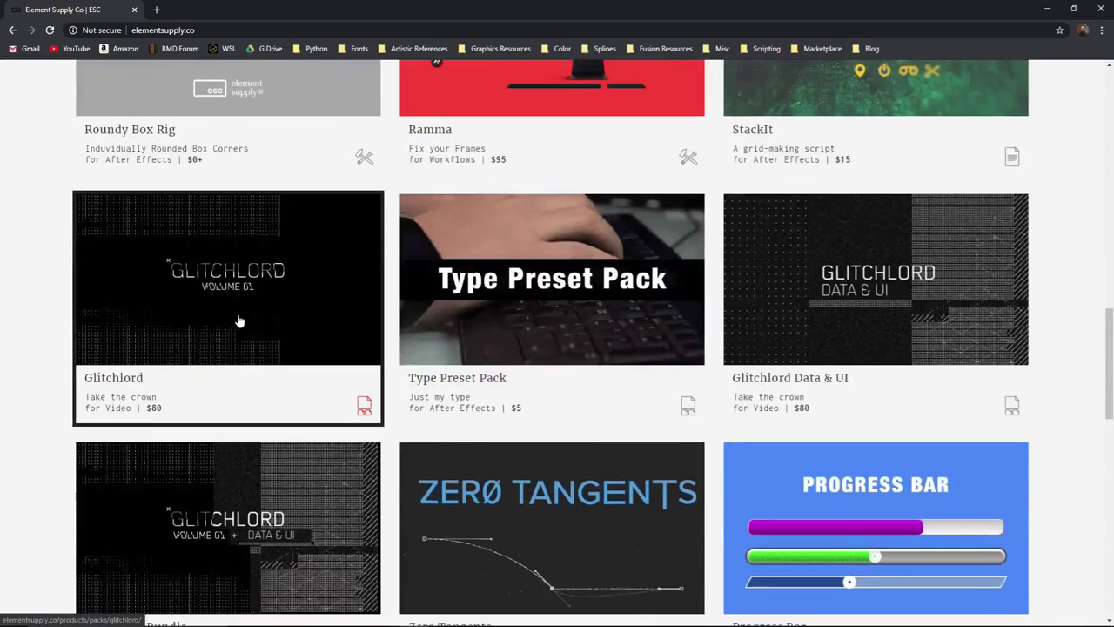
{"action": "left_click", "coordinate": [276, 508]}
{"action": "scroll", "coordinate": [277, 502], "scroll_direction": "down", "scroll_amount": 5}
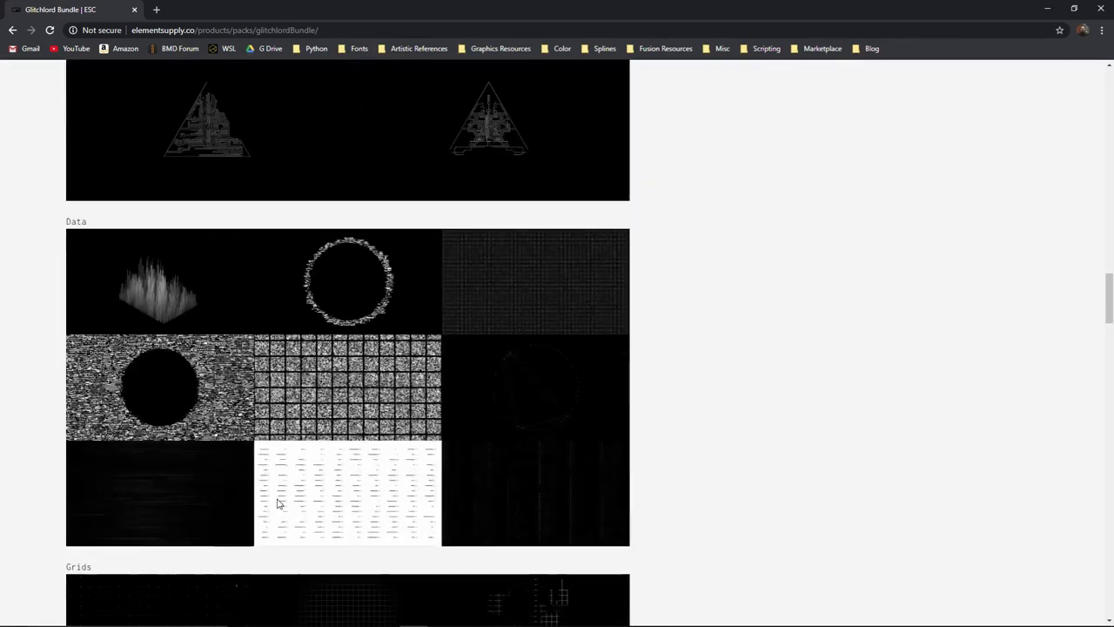
{"action": "scroll", "coordinate": [278, 502], "scroll_direction": "down", "scroll_amount": 10}
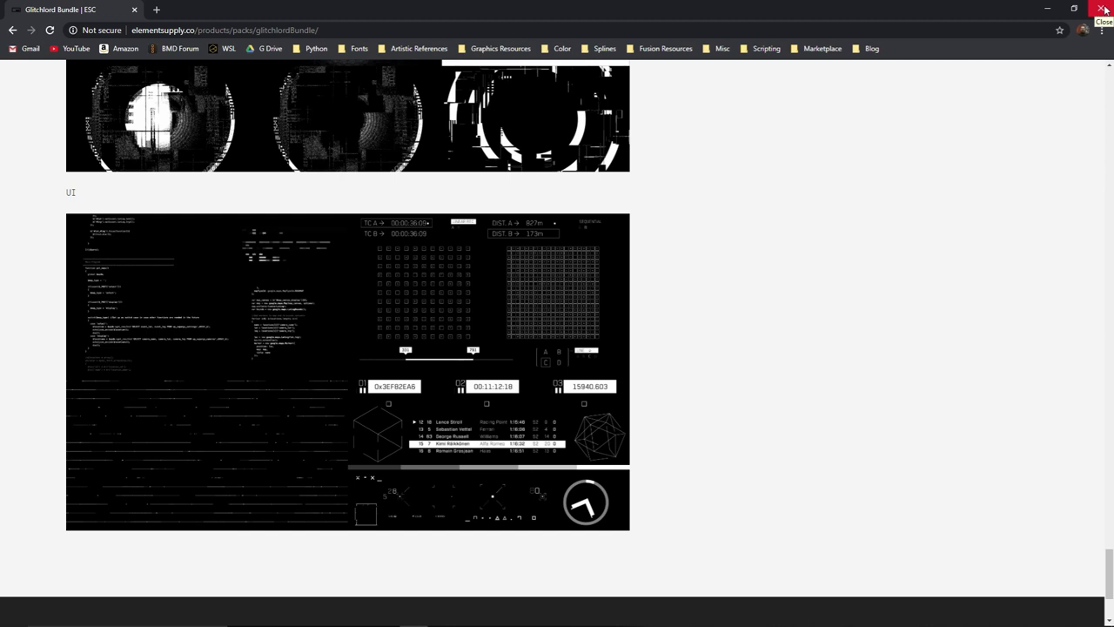
{"action": "left_click", "coordinate": [1104, 10]}
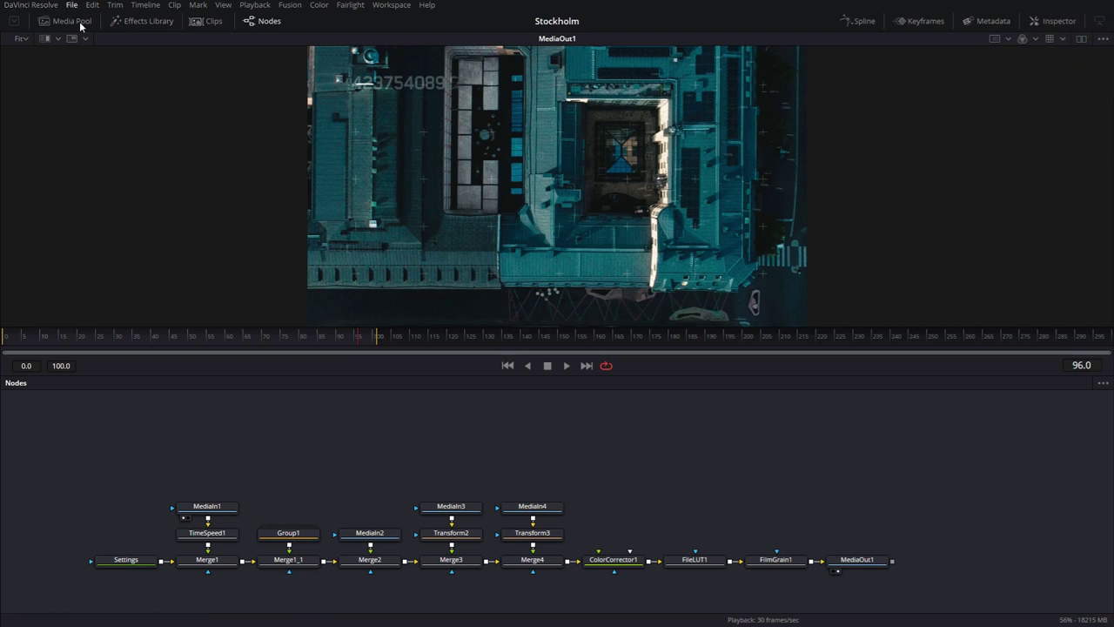
Marquee-select every node in the chain, from Settings through MediaOut1.
{"action": "left_click_drag", "start_coordinate": [75, 472], "coordinate": [930, 577]}
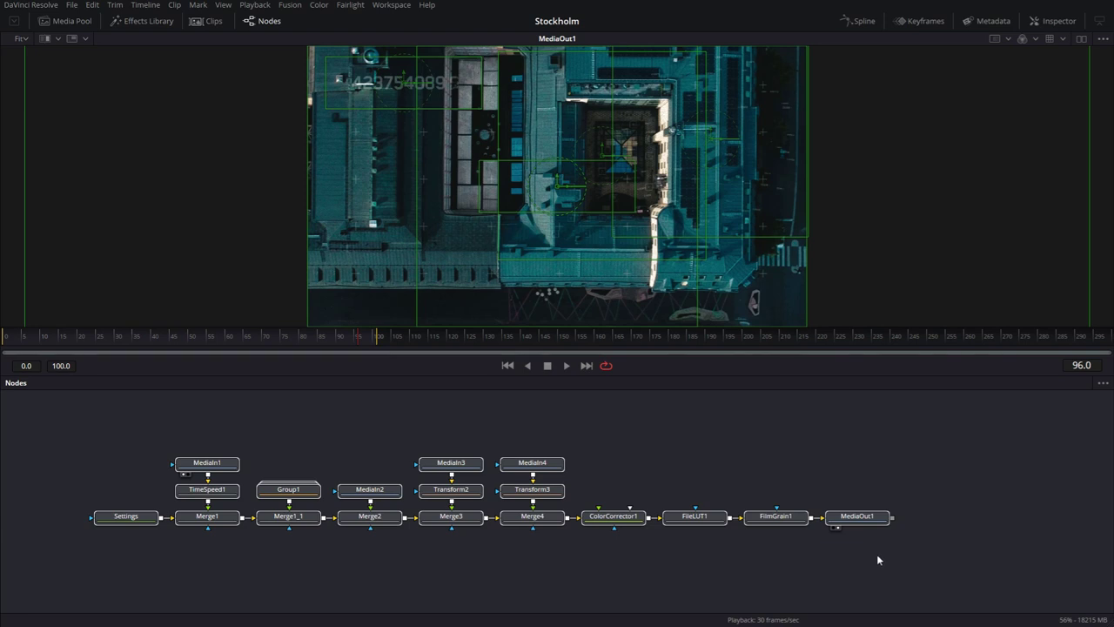
Deselect the nodes and start a new empty composition from the File menu.
{"action": "left_click", "coordinate": [657, 574]}
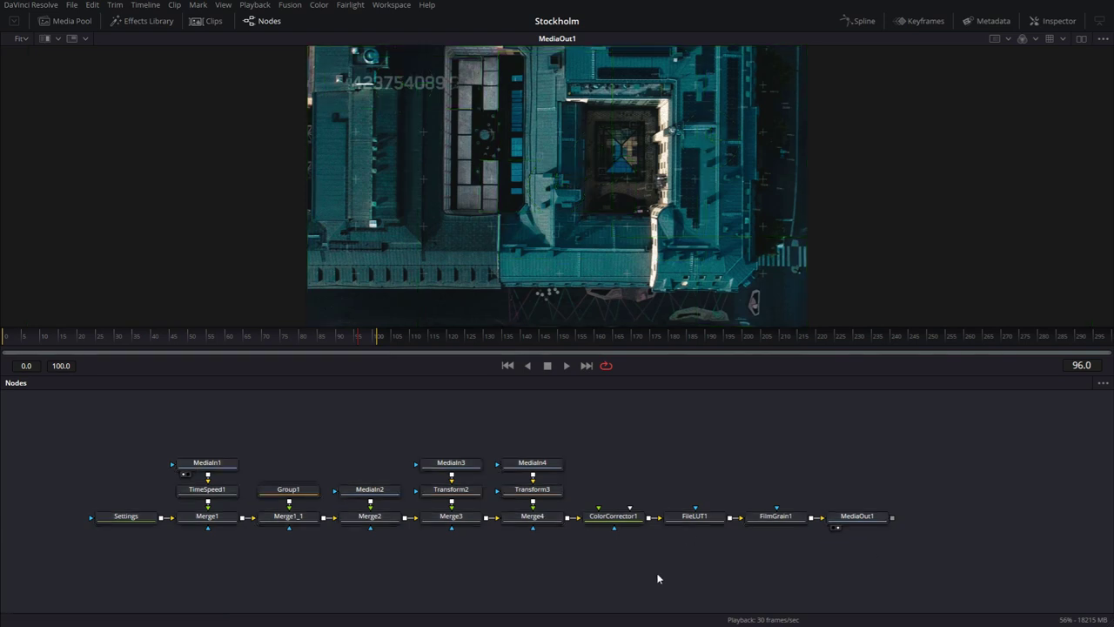
{"action": "left_click", "coordinate": [71, 5]}
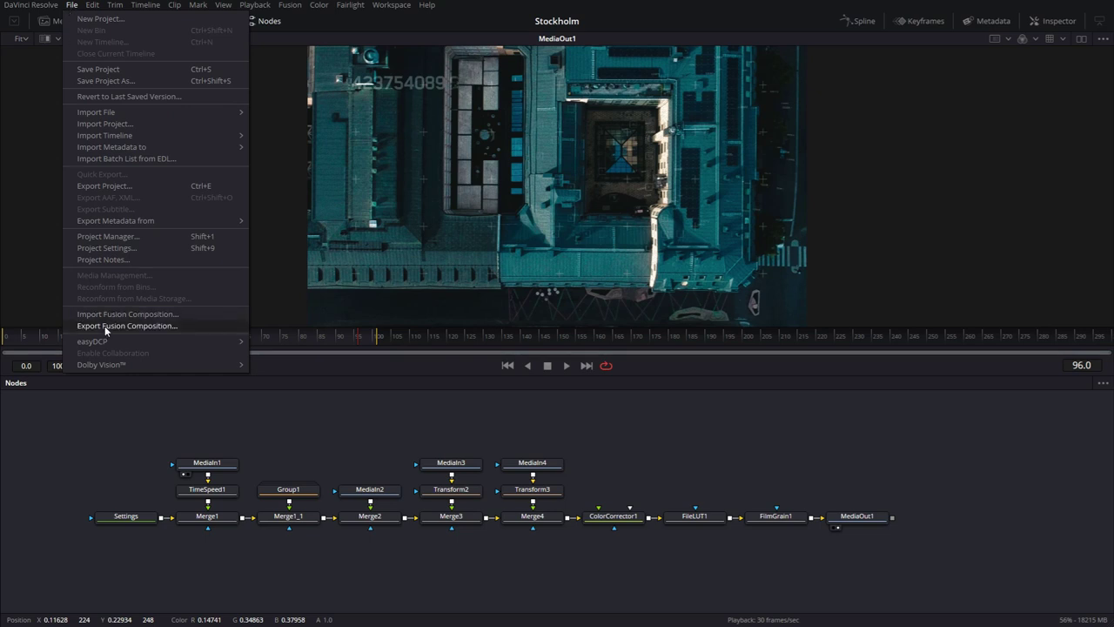
{"action": "left_click", "coordinate": [149, 373]}
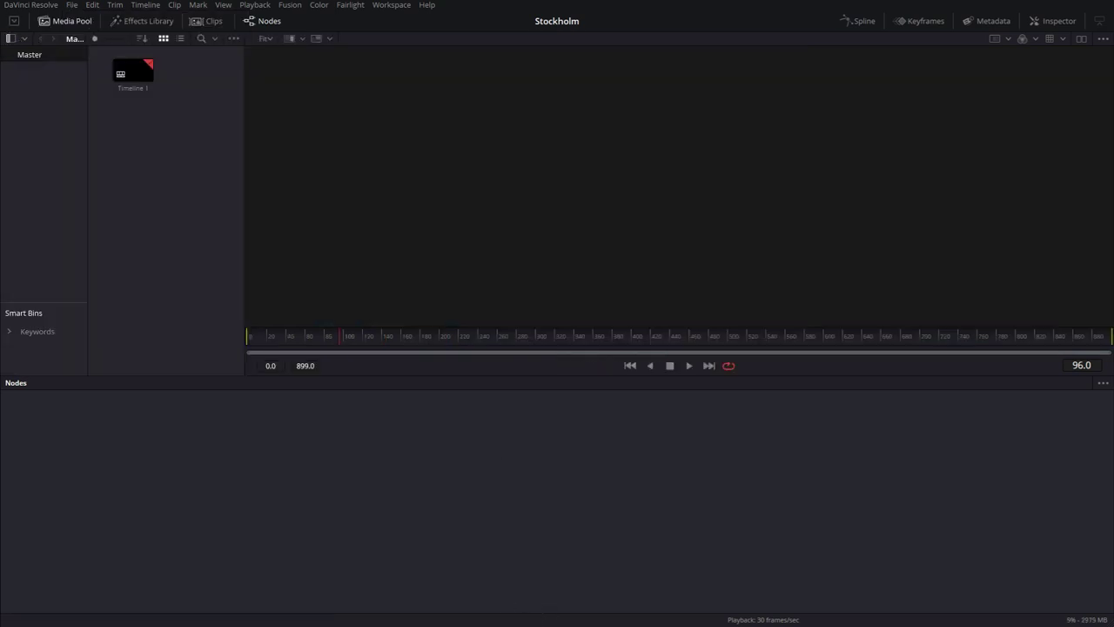
Import the rough_draft clip, add it as MediaIn1, and show its teal aerial footage in the viewer.
{"action": "left_click_drag", "start_coordinate": [20, 185], "coordinate": [199, 118]}
{"action": "left_click_drag", "start_coordinate": [197, 76], "coordinate": [517, 229]}
{"action": "left_click", "coordinate": [82, 20]}
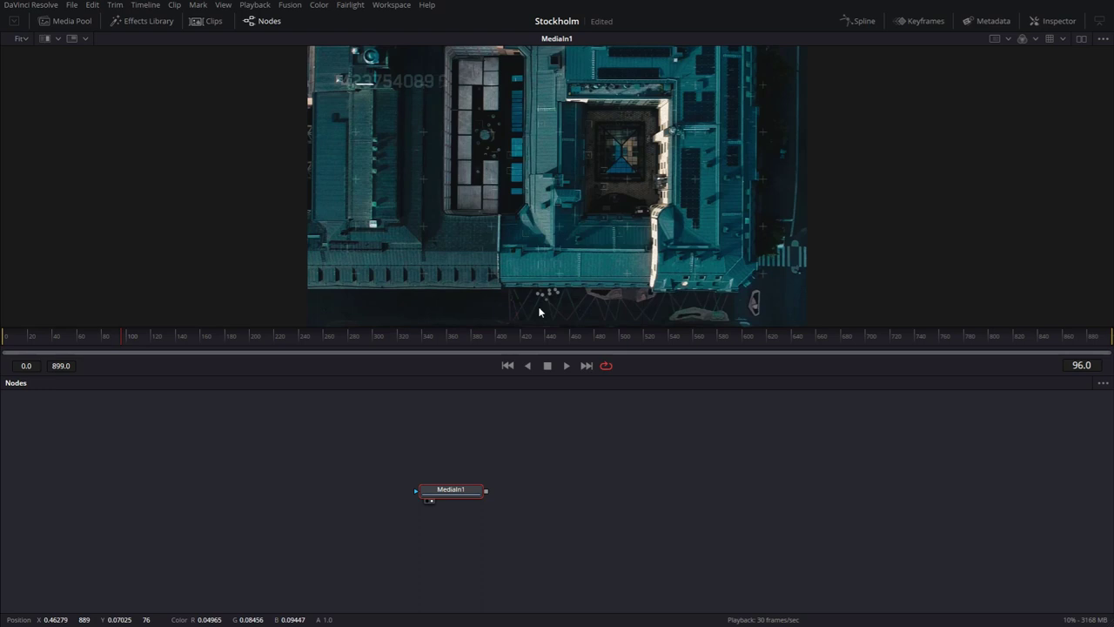
{"action": "key", "text": "space"}
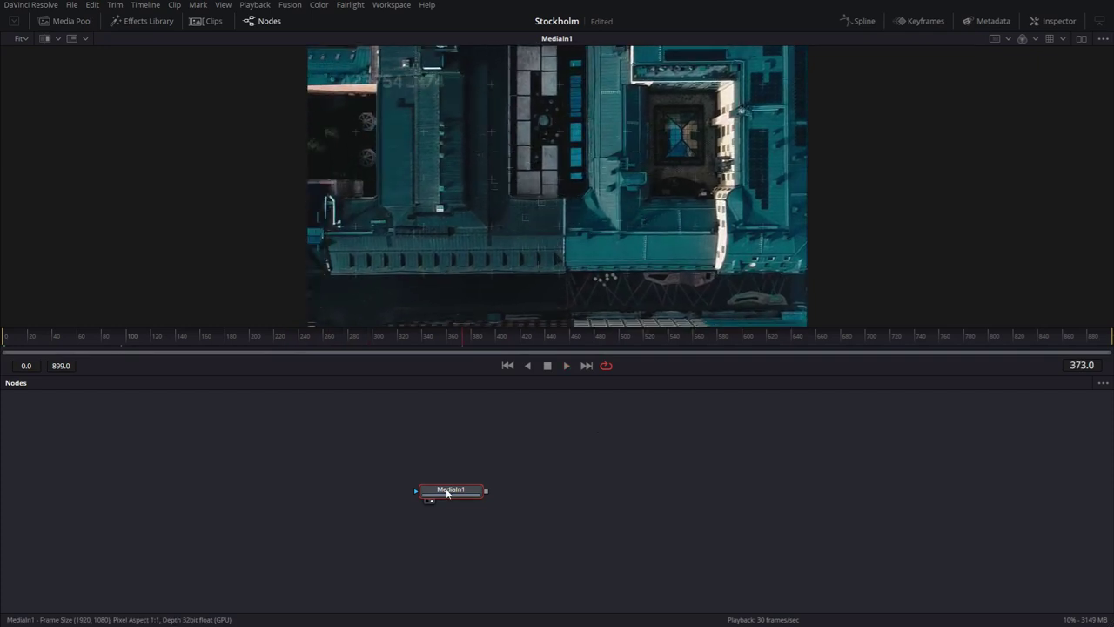
Add a Background node and merge MediaIn1 over it, creating Merge1.
{"action": "left_click_drag", "start_coordinate": [449, 489], "coordinate": [493, 452]}
{"action": "left_click", "coordinate": [414, 513]}
{"action": "key", "text": "shift+space"}
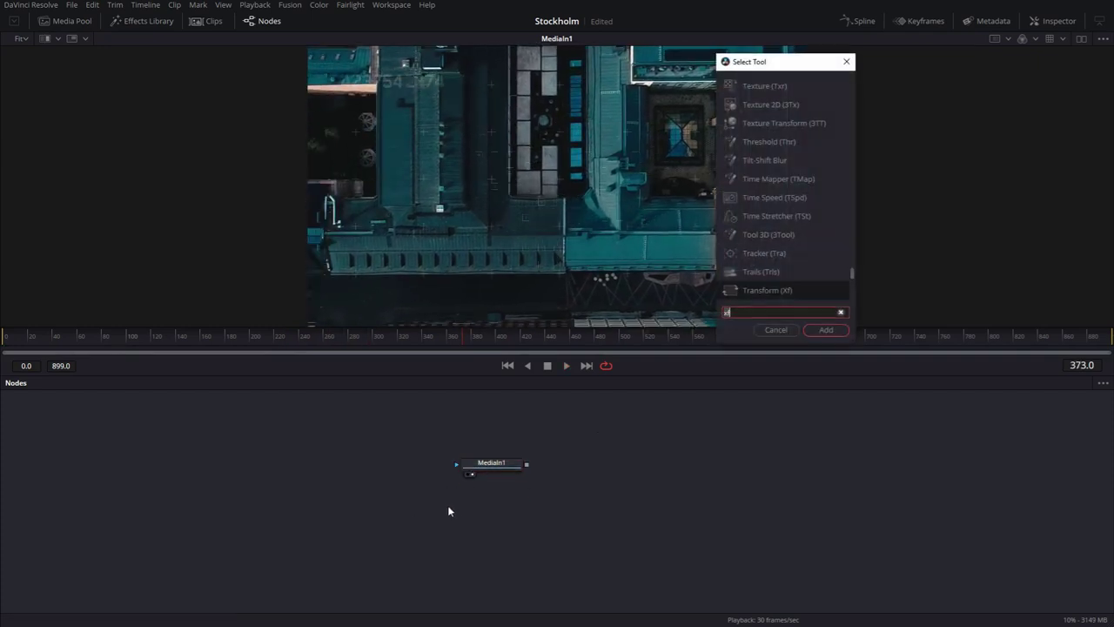
{"action": "type", "text": "bg"}
{"action": "left_click", "coordinate": [826, 330]}
{"action": "left_click_drag", "start_coordinate": [526, 464], "coordinate": [444, 517]}
{"action": "left_click_drag", "start_coordinate": [490, 476], "coordinate": [490, 503]}
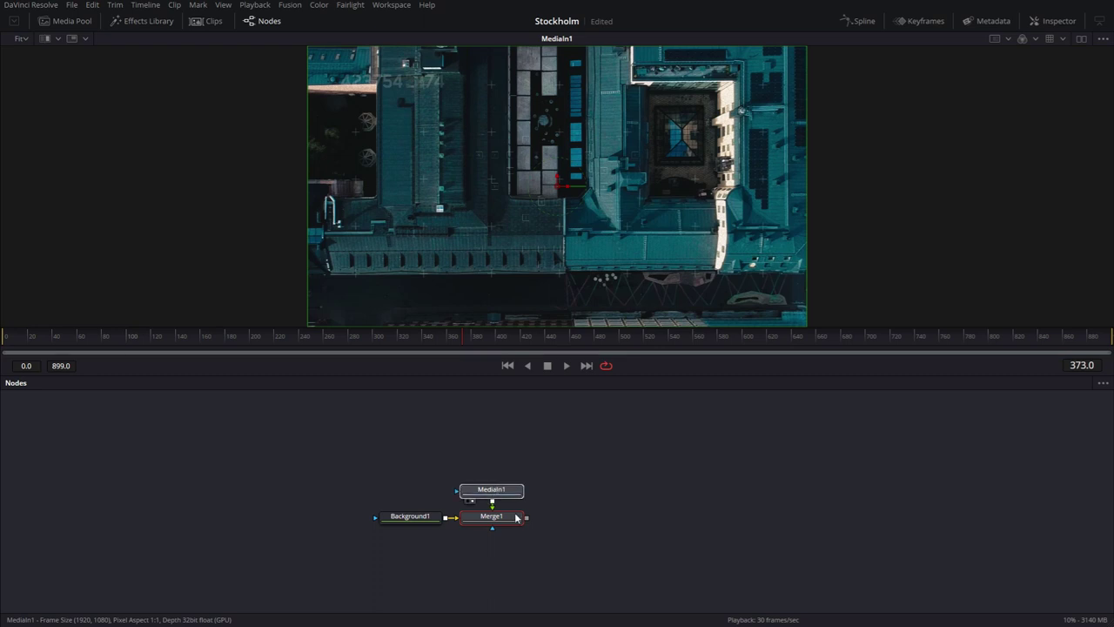
Add a MediaOut node and connect it after Merge1.
{"action": "key", "text": "shift+space"}
{"action": "type", "text": "me"}
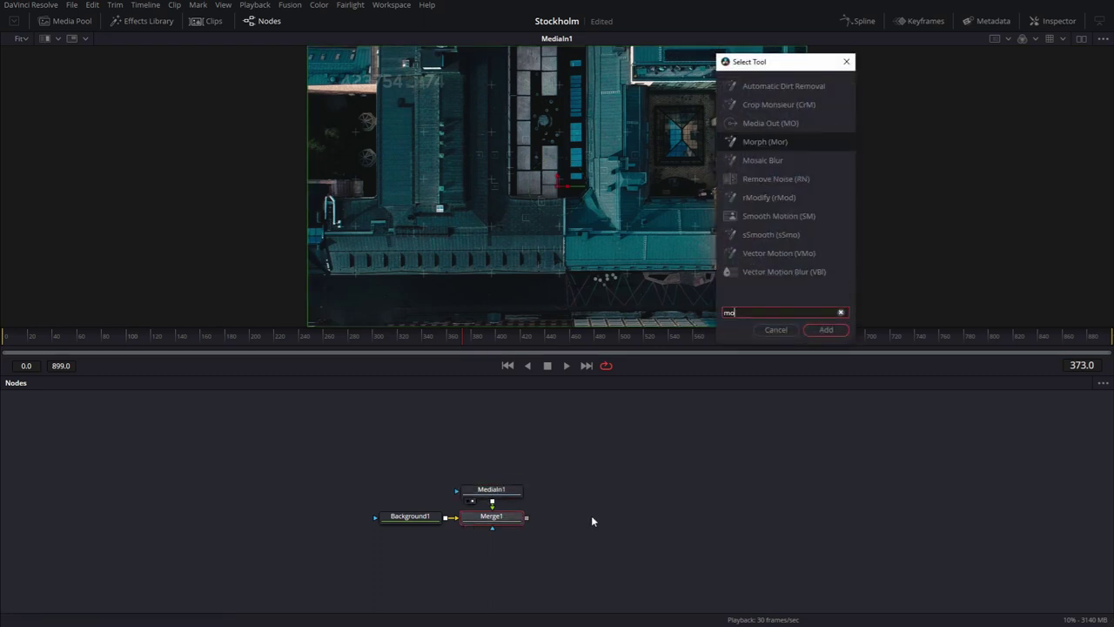
{"action": "key", "text": "Return"}
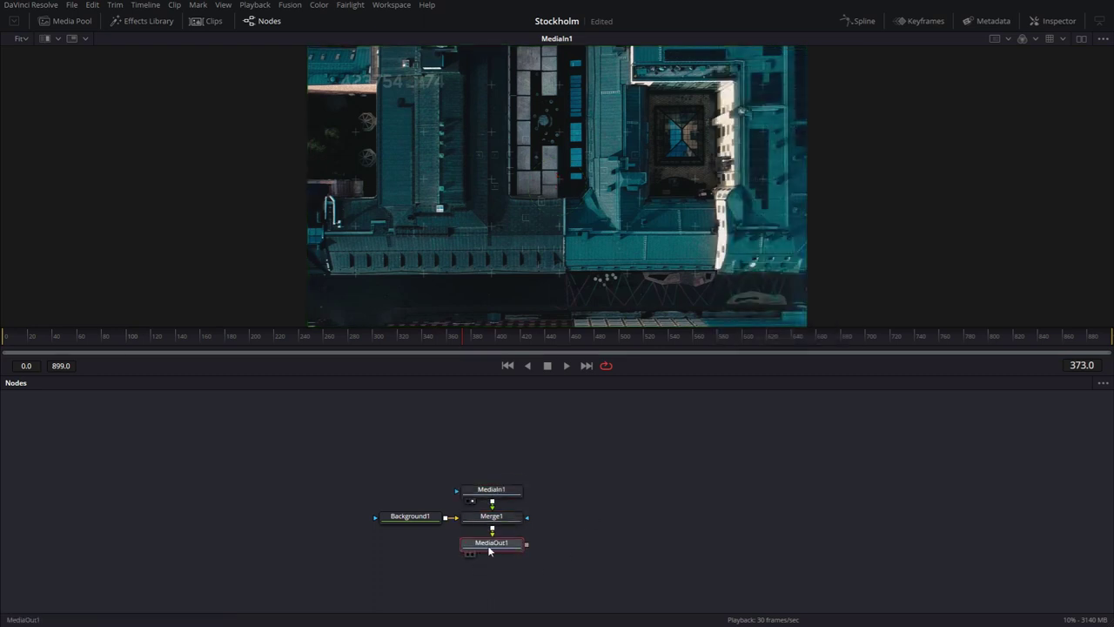
{"action": "left_click_drag", "start_coordinate": [494, 547], "coordinate": [572, 522]}
Rename MediaIn1 to 'Footage' and MediaOut1 to 'Final_Output'.
{"action": "left_click", "coordinate": [491, 489]}
{"action": "key", "text": "F2"}
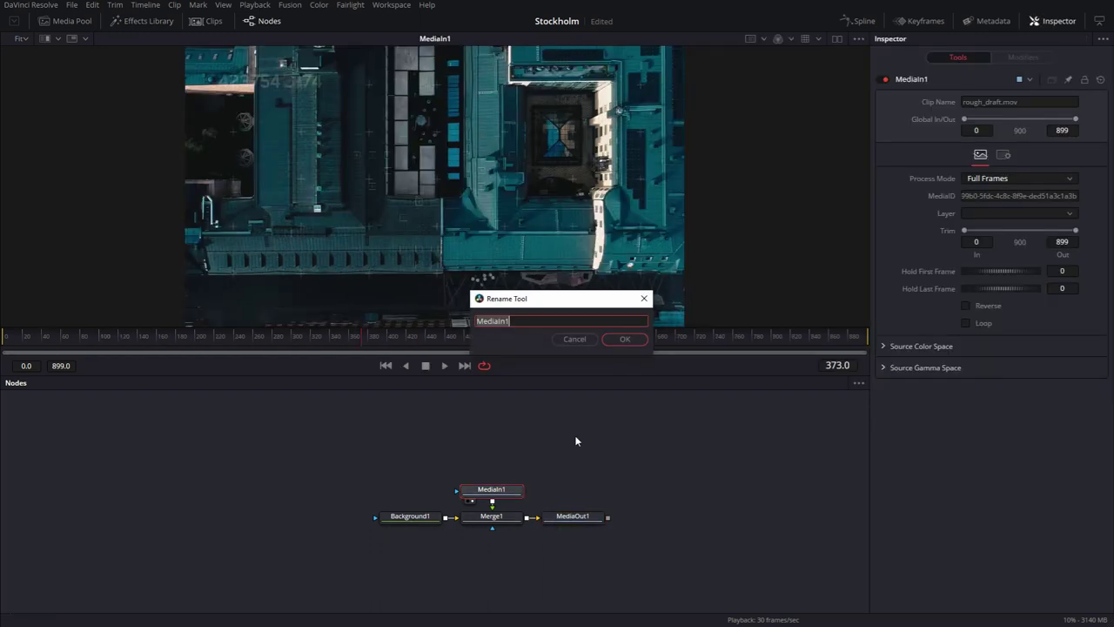
{"action": "type", "text": "Footage"}
{"action": "key", "text": "Return"}
{"action": "left_click", "coordinate": [576, 517]}
{"action": "key", "text": "F2"}
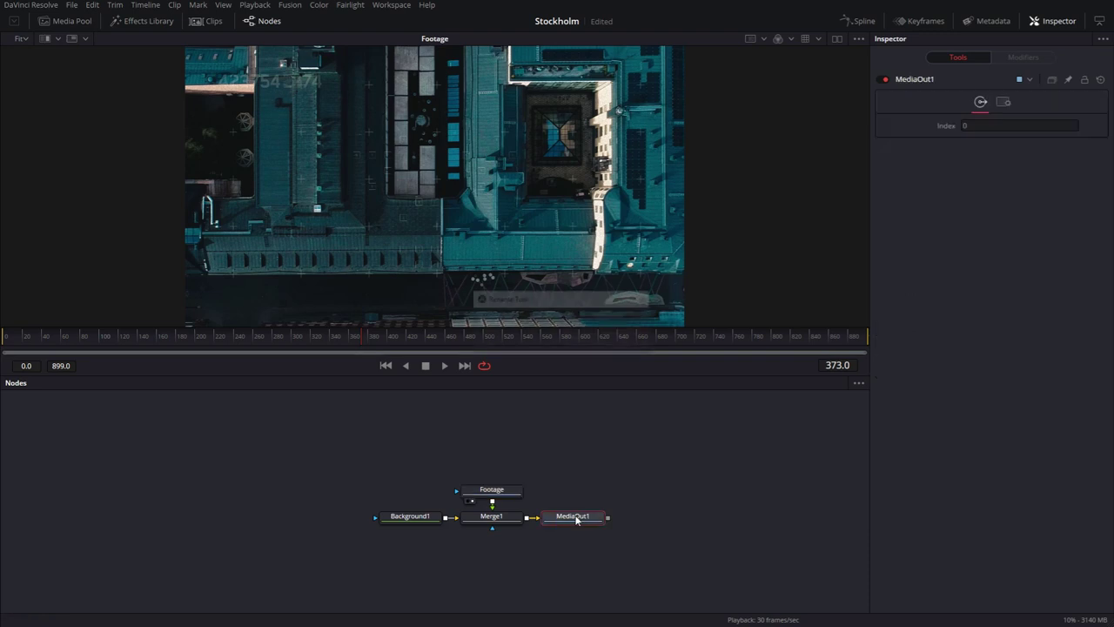
{"action": "type", "text": "Final"}
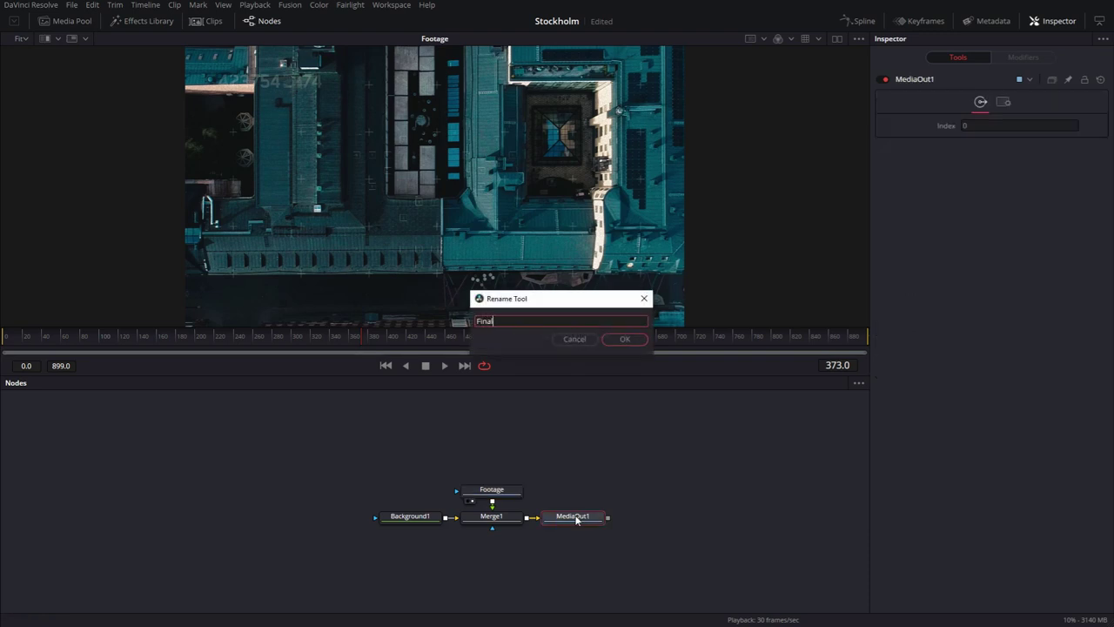
{"action": "type", "text": "_Outputp"}
{"action": "key", "text": "Return"}
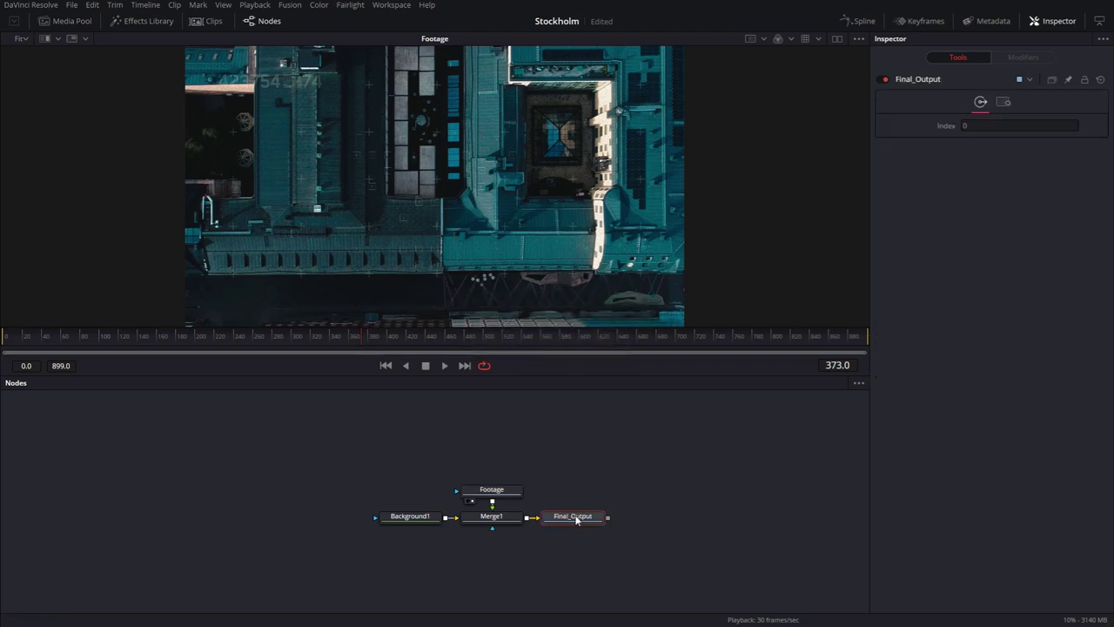
Add a Text+ node reading 'Stockholm Murders' merged after Merge1 via Merge2, and view Final_Output.
{"action": "left_click_drag", "start_coordinate": [373, 468], "coordinate": [410, 516]}
{"action": "key", "text": "shift+space"}
{"action": "type", "text": "tex"}
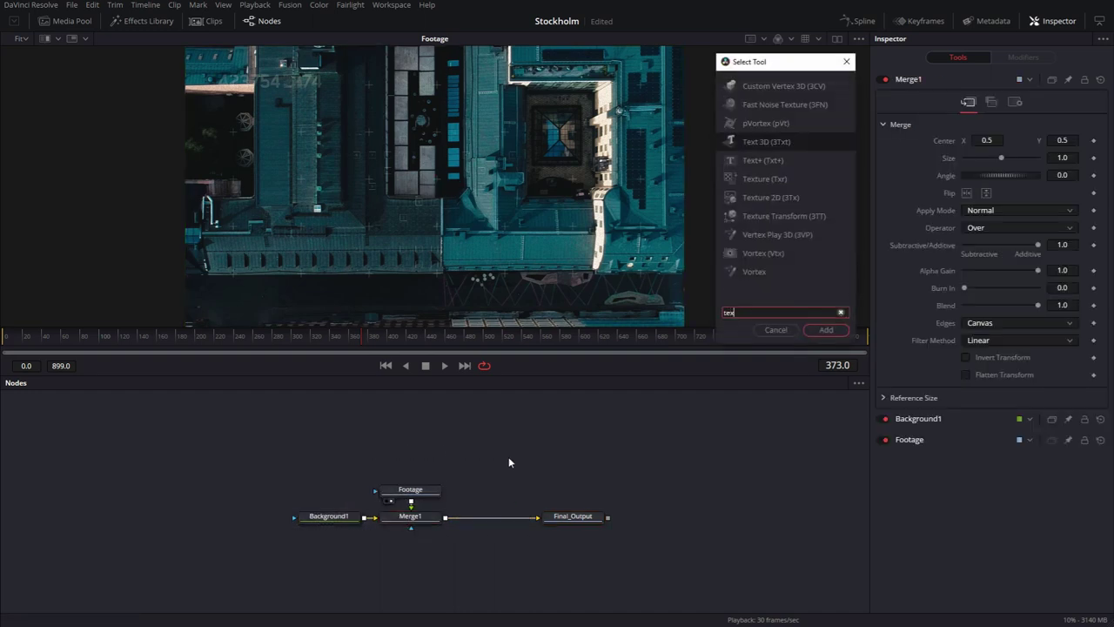
{"action": "type", "text": "t+"}
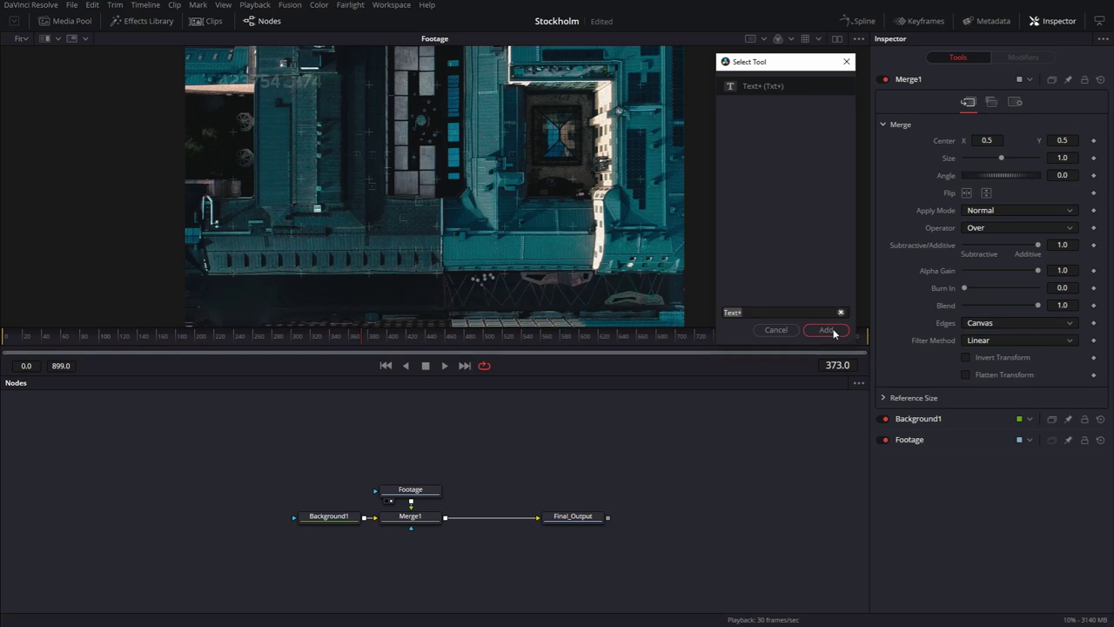
{"action": "left_click", "coordinate": [827, 329]}
{"action": "left_click_drag", "start_coordinate": [539, 466], "coordinate": [446, 521]}
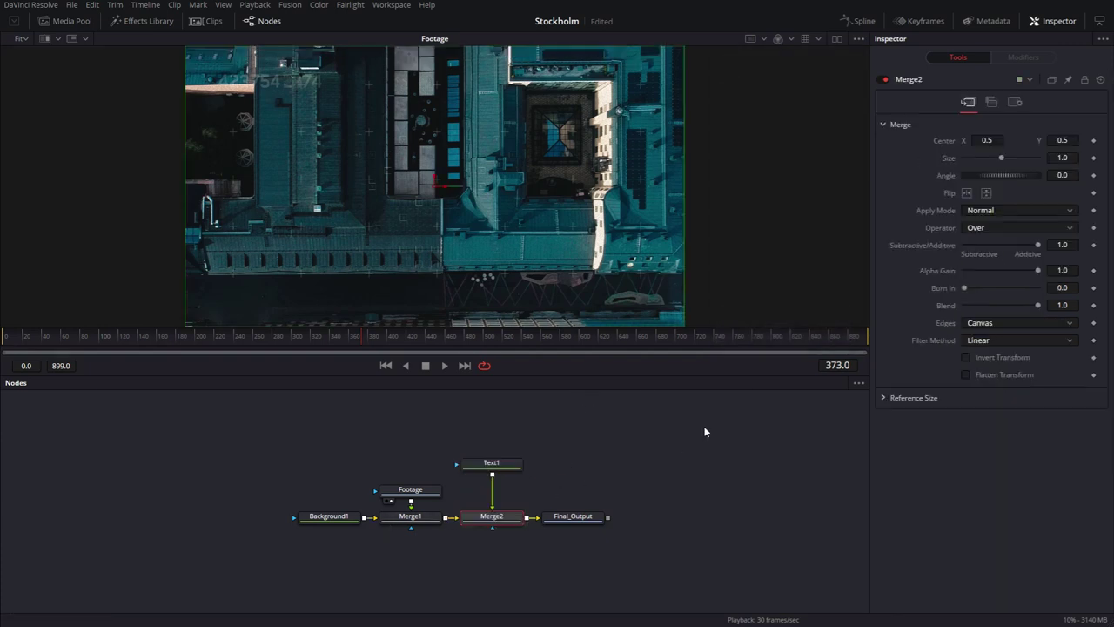
{"action": "type", "text": "Stockholm"}
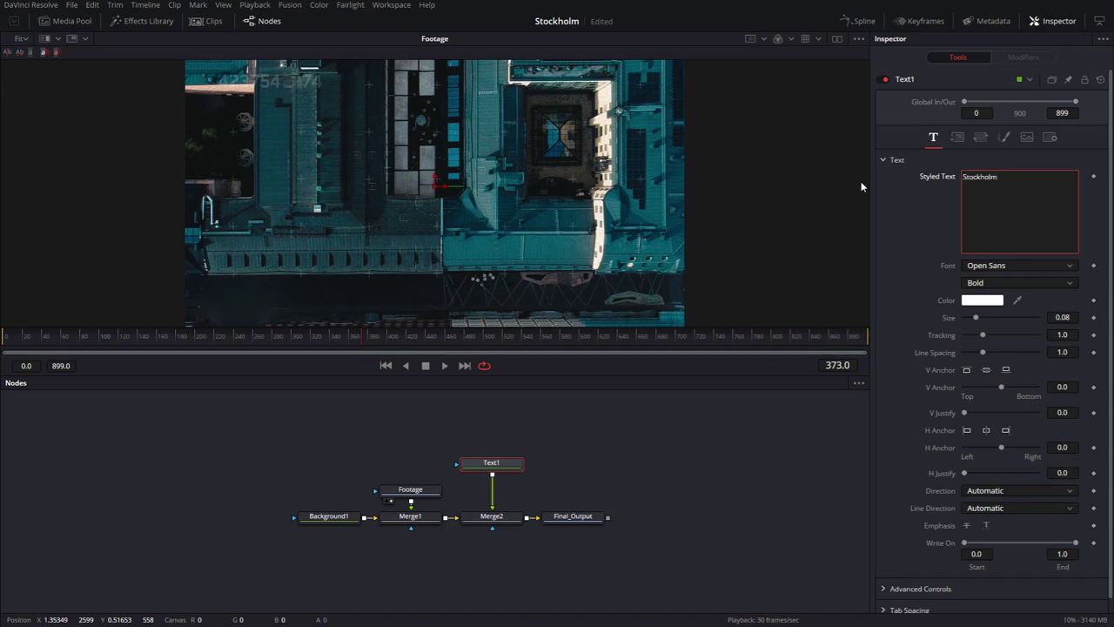
{"action": "type", "text": " Murders"}
{"action": "left_click", "coordinate": [572, 515]}
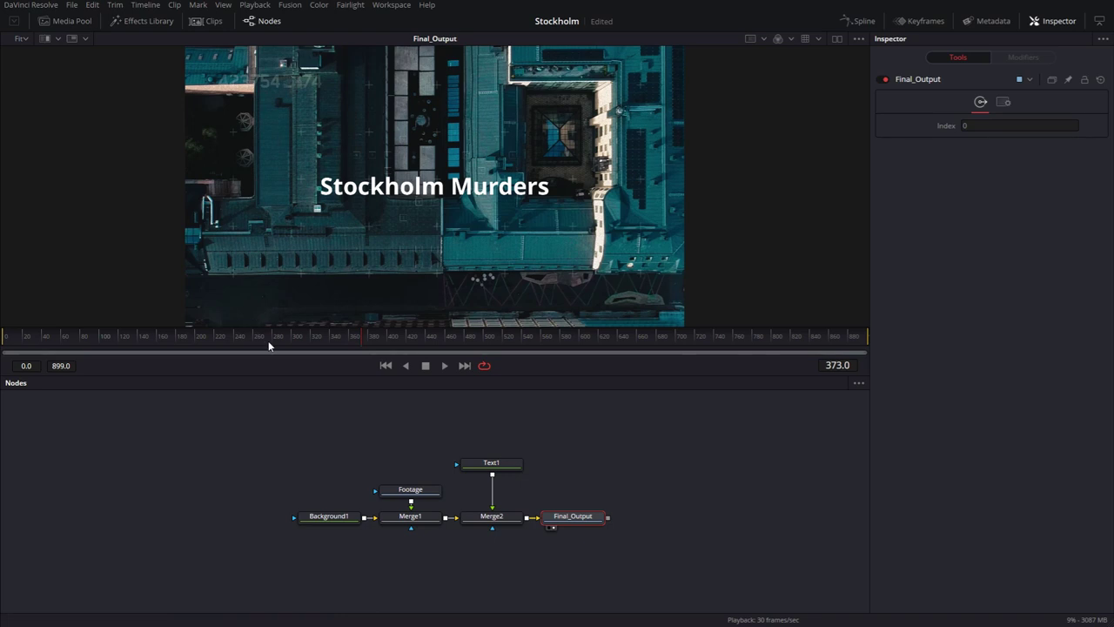
Select Text1, save the project, and try a different font for the title.
{"action": "left_click", "coordinate": [446, 233]}
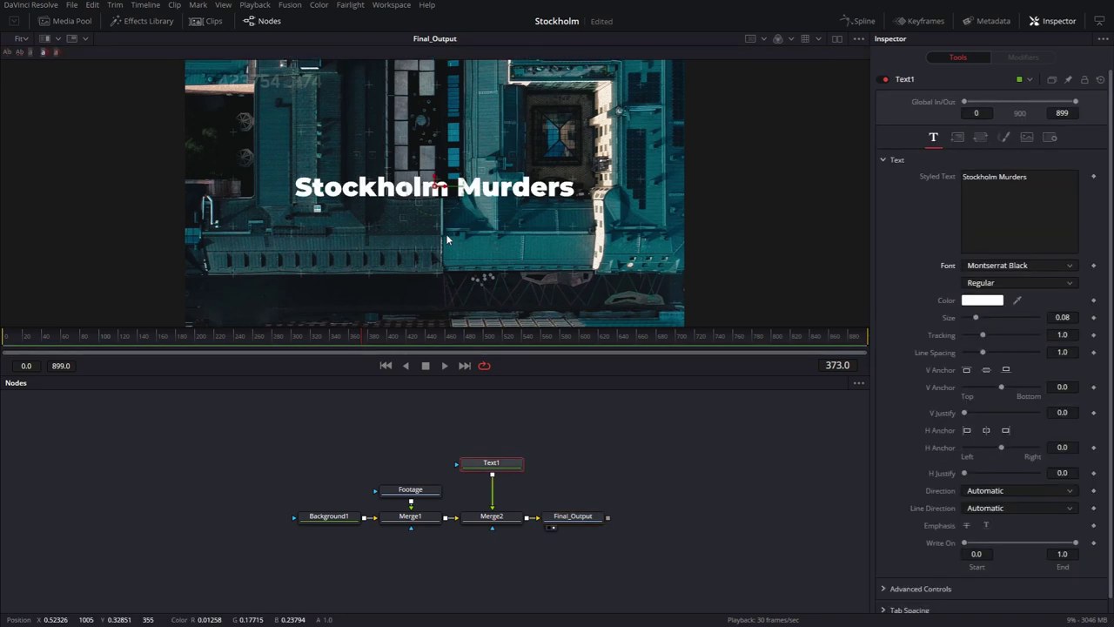
{"action": "key", "text": "ctrl+s"}
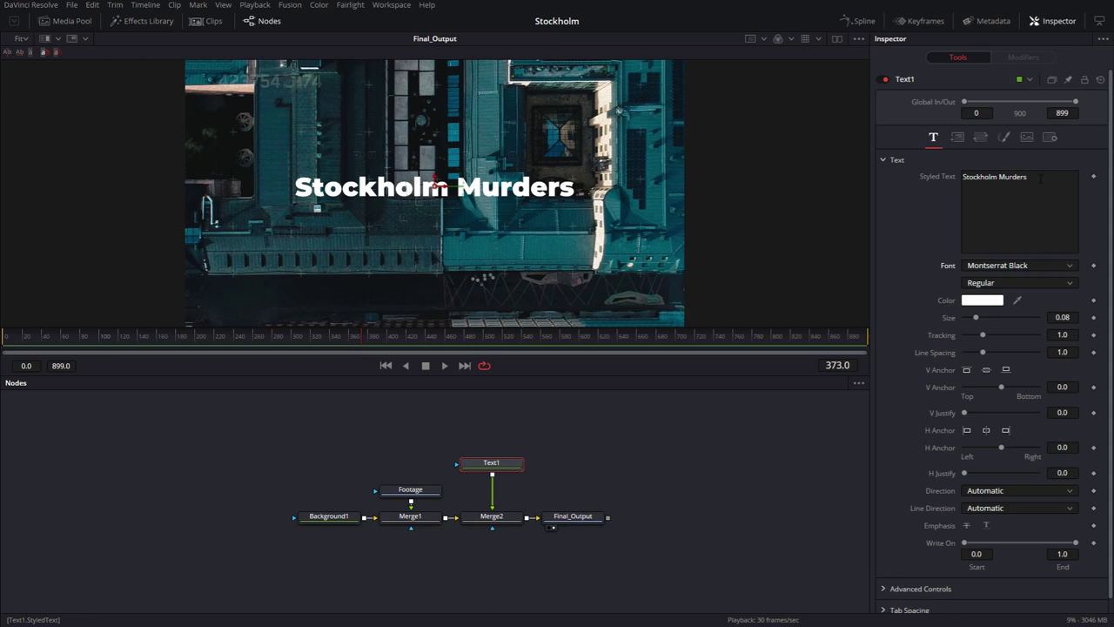
{"action": "left_click_drag", "start_coordinate": [1040, 178], "coordinate": [921, 182]}
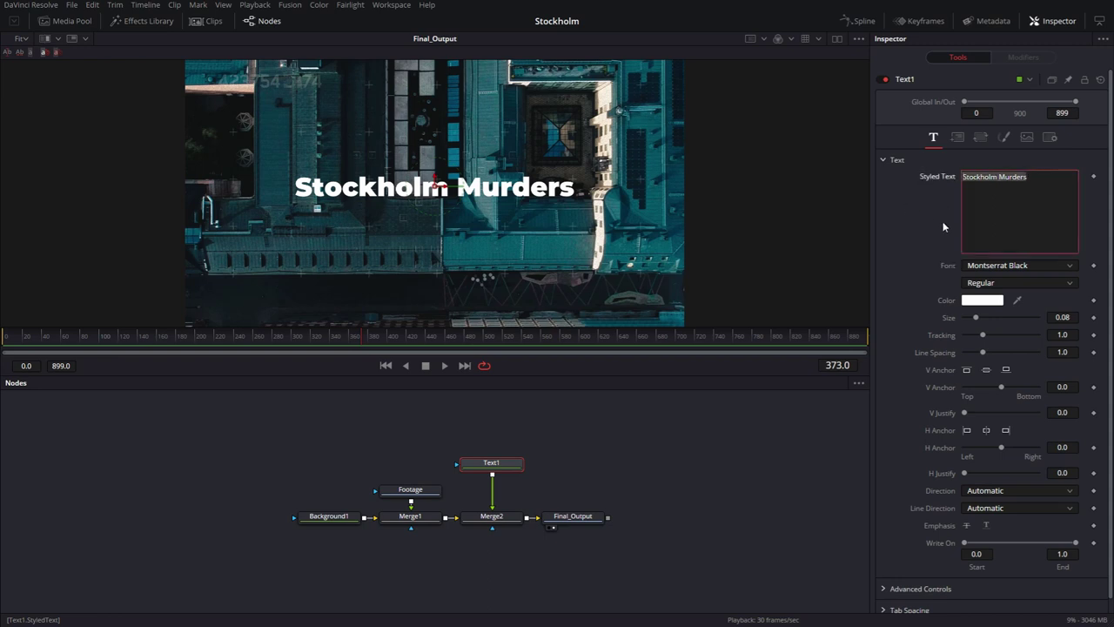
{"action": "left_click", "coordinate": [1016, 265]}
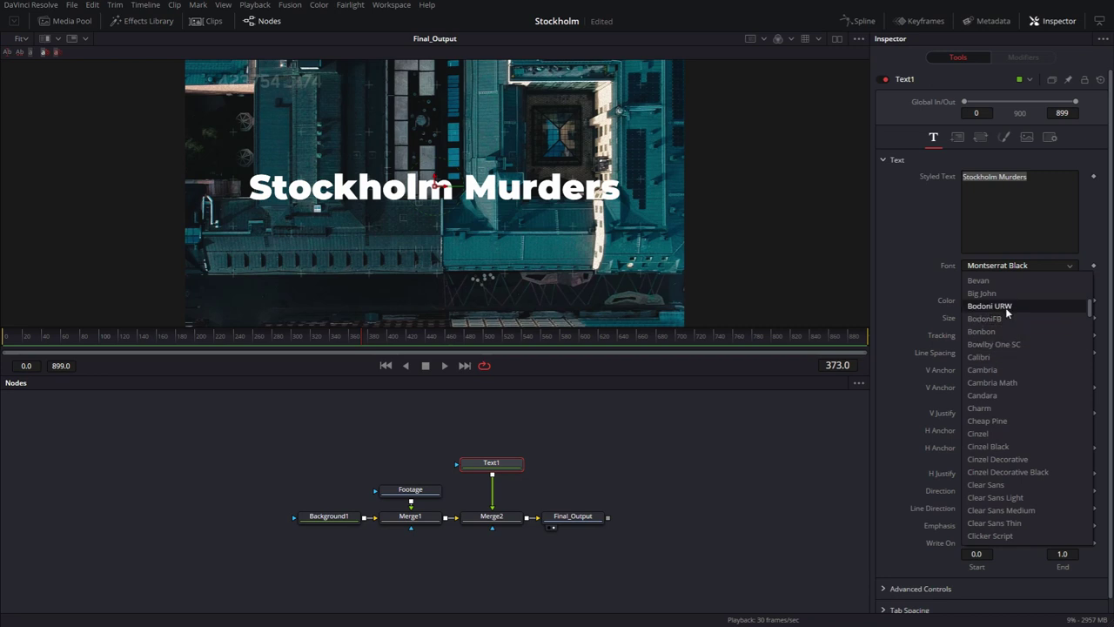
{"action": "left_click", "coordinate": [1006, 310]}
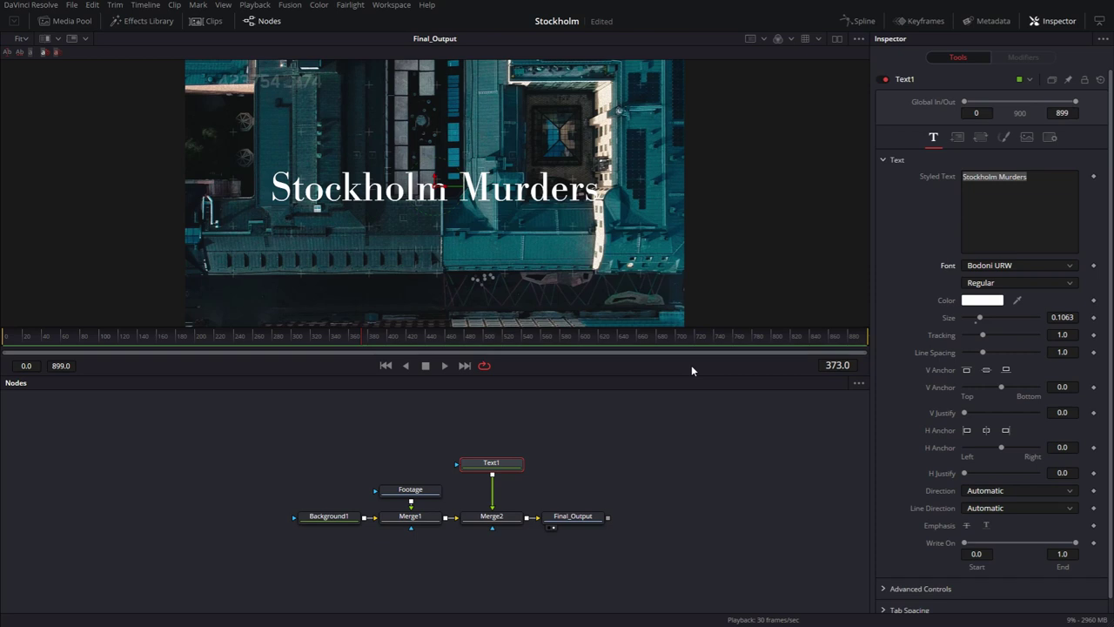
Set the Stockholm Murders title font to Megatron.
{"action": "left_click", "coordinate": [997, 271]}
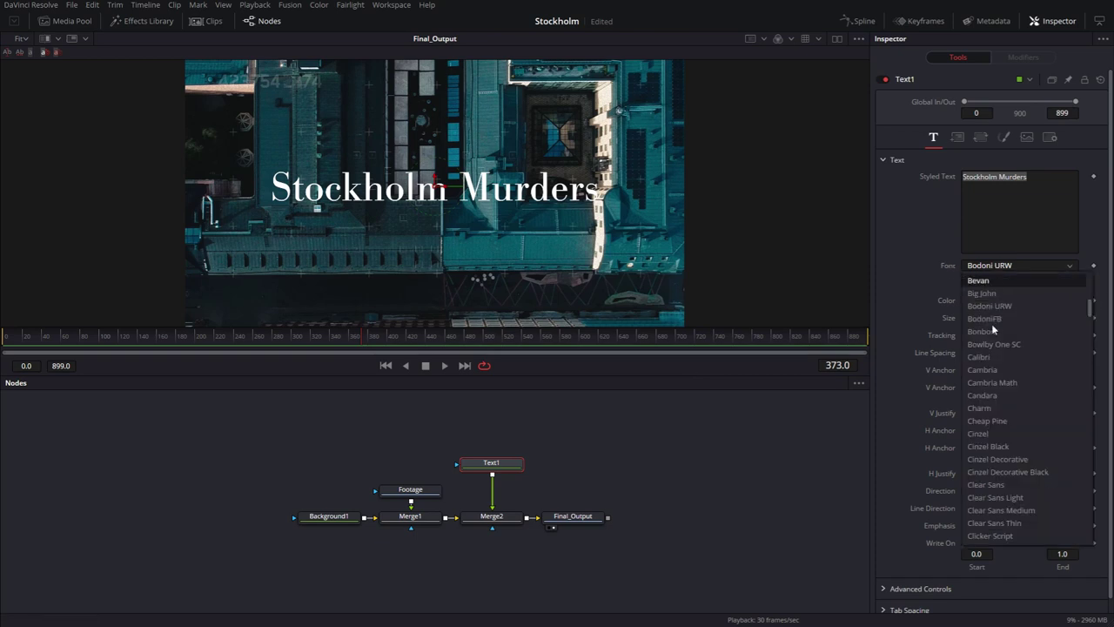
{"action": "scroll", "coordinate": [1003, 407], "scroll_direction": "down", "scroll_amount": 3}
{"action": "scroll", "coordinate": [1003, 407], "scroll_direction": "down", "scroll_amount": 10}
{"action": "scroll", "coordinate": [1004, 406], "scroll_direction": "down", "scroll_amount": 5}
{"action": "left_click", "coordinate": [1002, 355]}
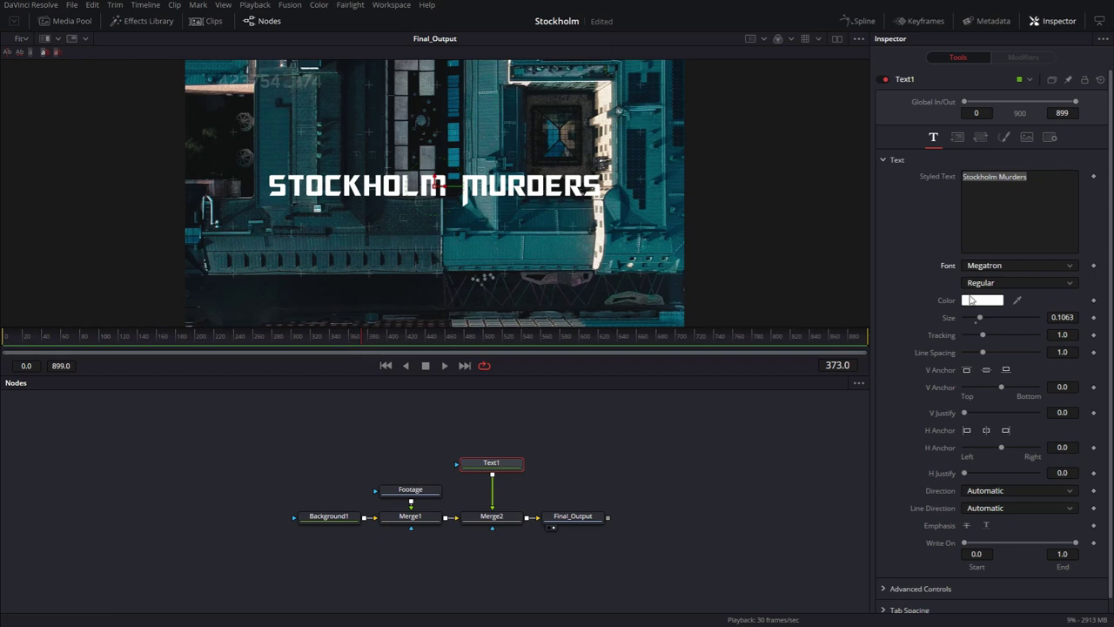
Set the title font to Bebas Neue and save the project.
{"action": "left_click", "coordinate": [997, 267]}
{"action": "scroll", "coordinate": [1005, 427], "scroll_direction": "up", "scroll_amount": 8}
{"action": "scroll", "coordinate": [1005, 427], "scroll_direction": "up", "scroll_amount": 15}
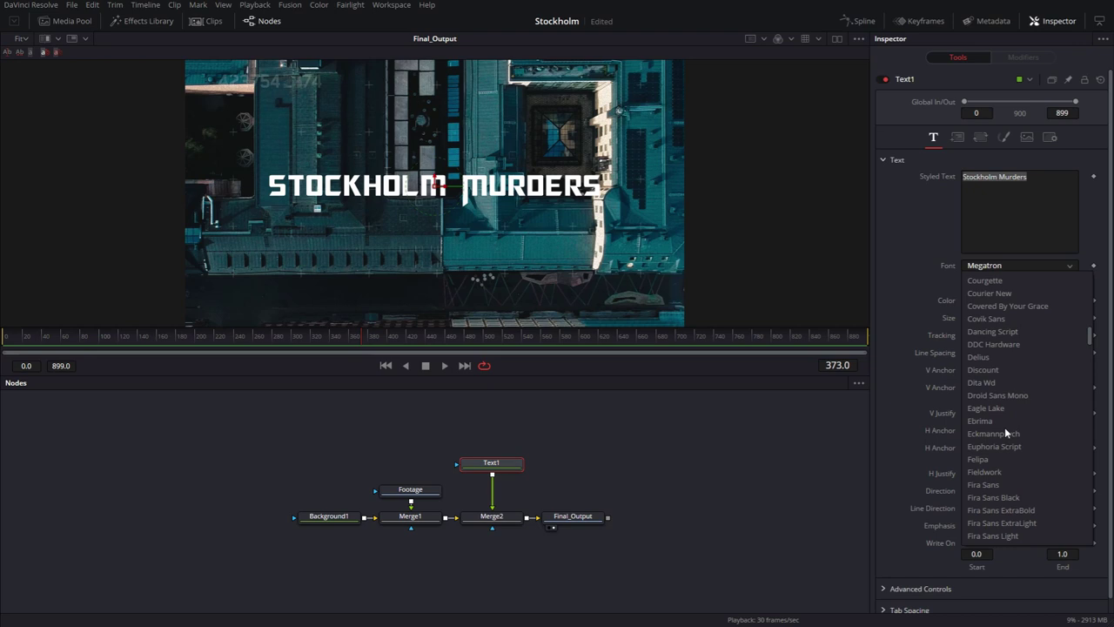
{"action": "scroll", "coordinate": [1004, 427], "scroll_direction": "up", "scroll_amount": 6}
{"action": "left_click", "coordinate": [1001, 319]}
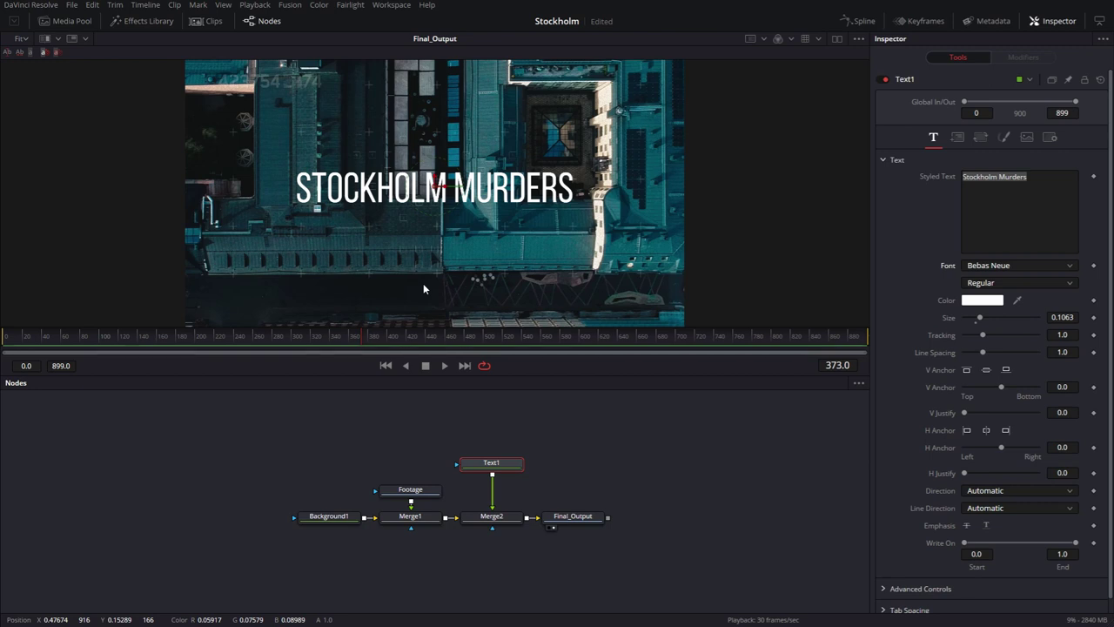
{"action": "key", "text": "ctrl+s"}
Change the title font to Fjalla One.
{"action": "left_click", "coordinate": [982, 271]}
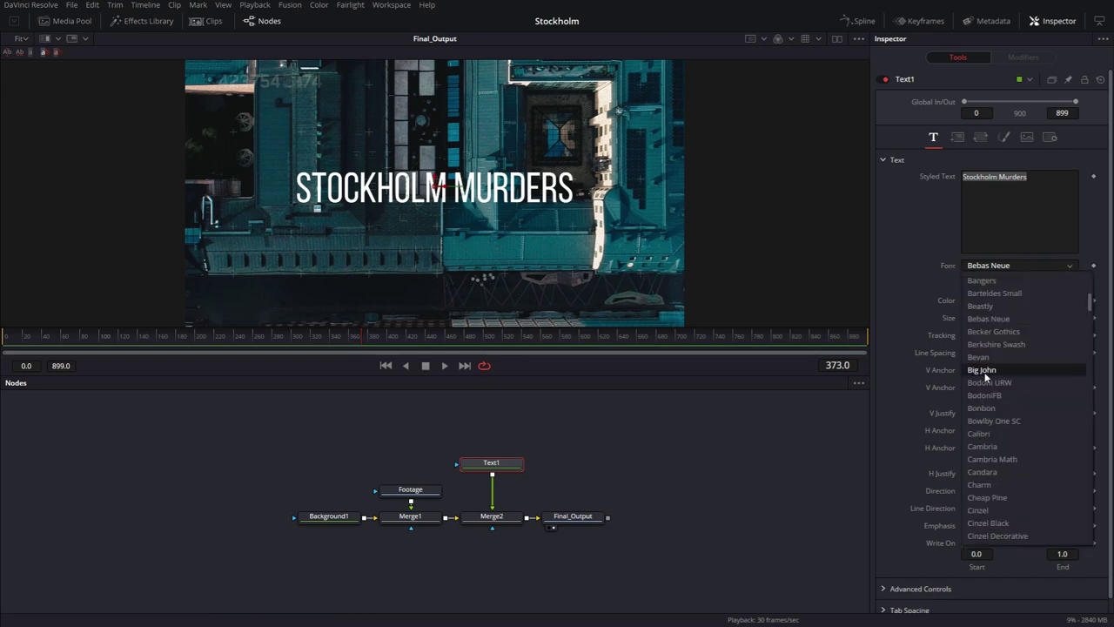
{"action": "scroll", "coordinate": [986, 375], "scroll_direction": "down", "scroll_amount": 12}
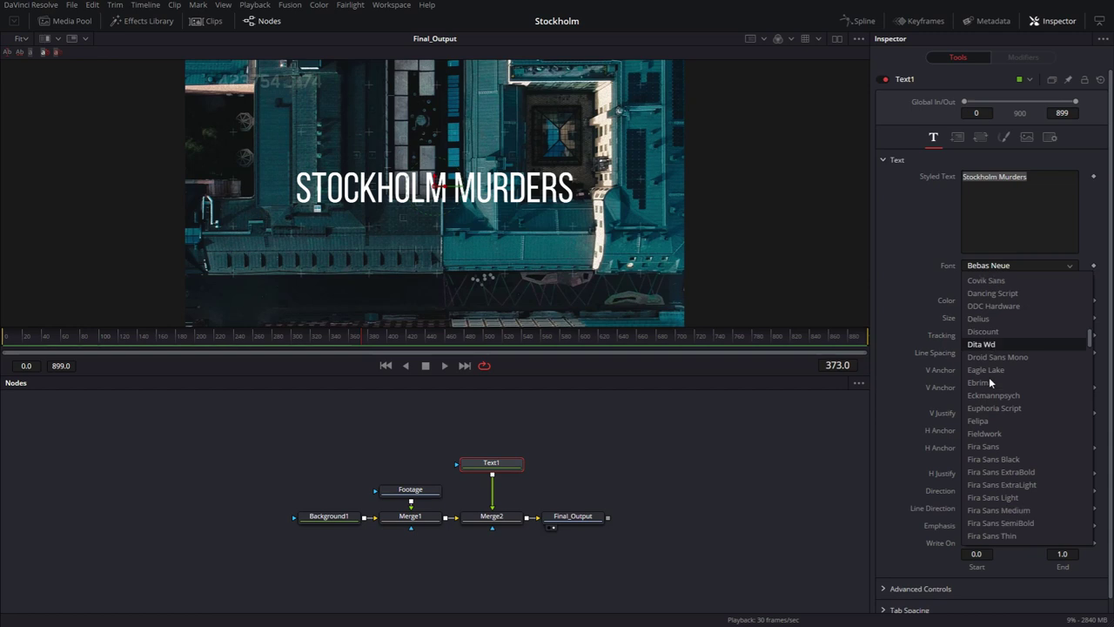
{"action": "scroll", "coordinate": [989, 377], "scroll_direction": "down", "scroll_amount": 3}
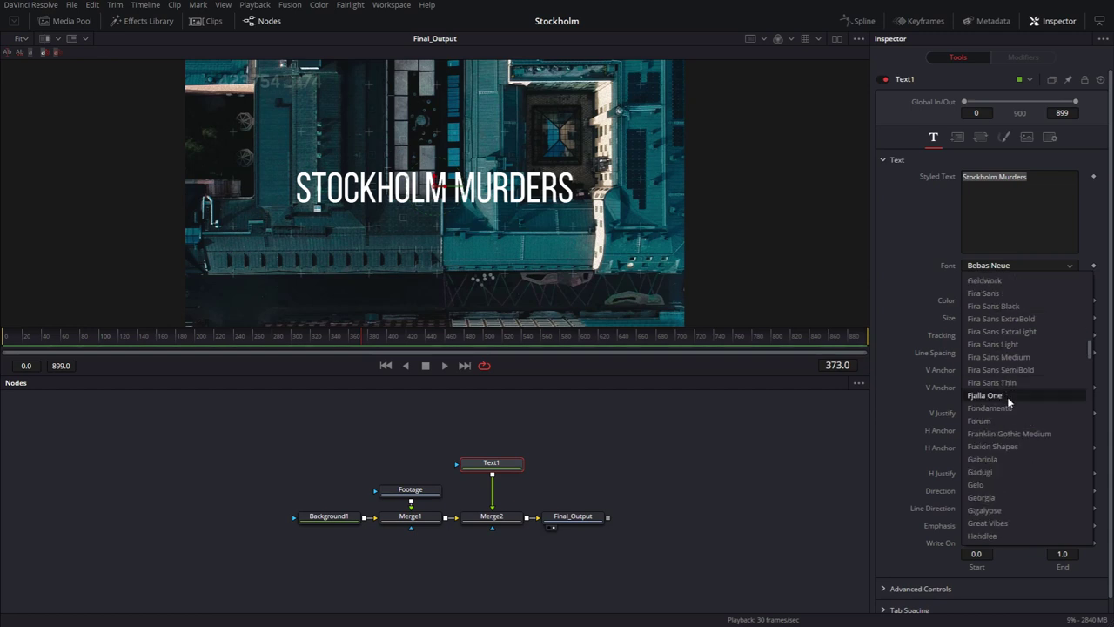
{"action": "left_click", "coordinate": [1009, 399]}
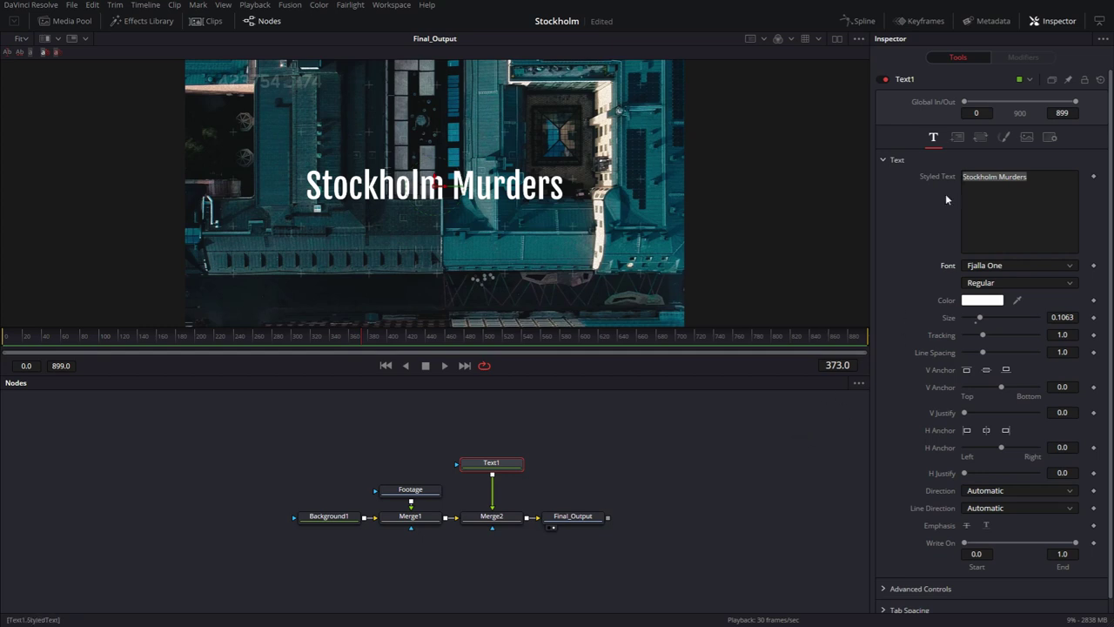
Turn on Versions for Text1 and reduce the title Size to 0.08.
{"action": "left_click", "coordinate": [1053, 78]}
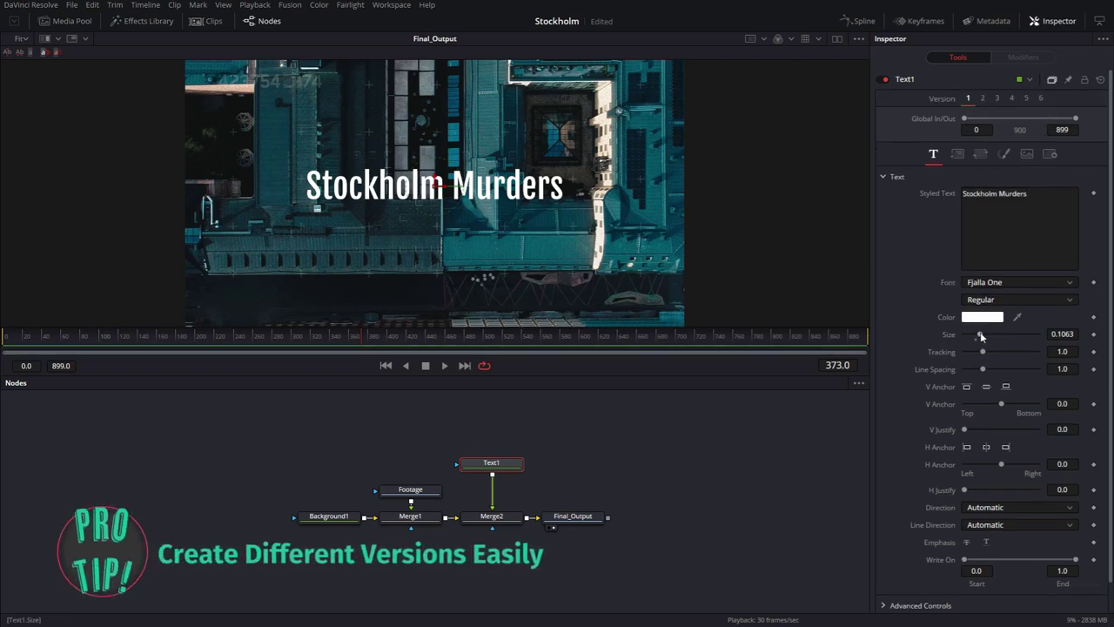
{"action": "left_click_drag", "start_coordinate": [978, 336], "coordinate": [974, 336]}
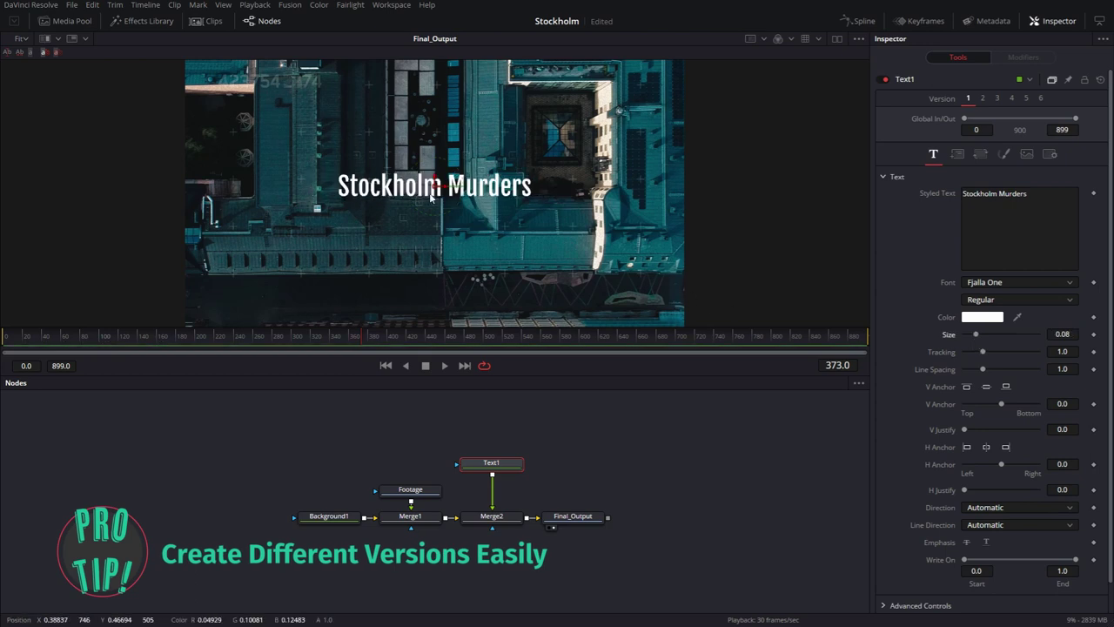
{"action": "scroll", "coordinate": [381, 194], "scroll_direction": "up", "scroll_amount": 2}
{"action": "scroll", "coordinate": [381, 194], "scroll_direction": "up", "scroll_amount": 3}
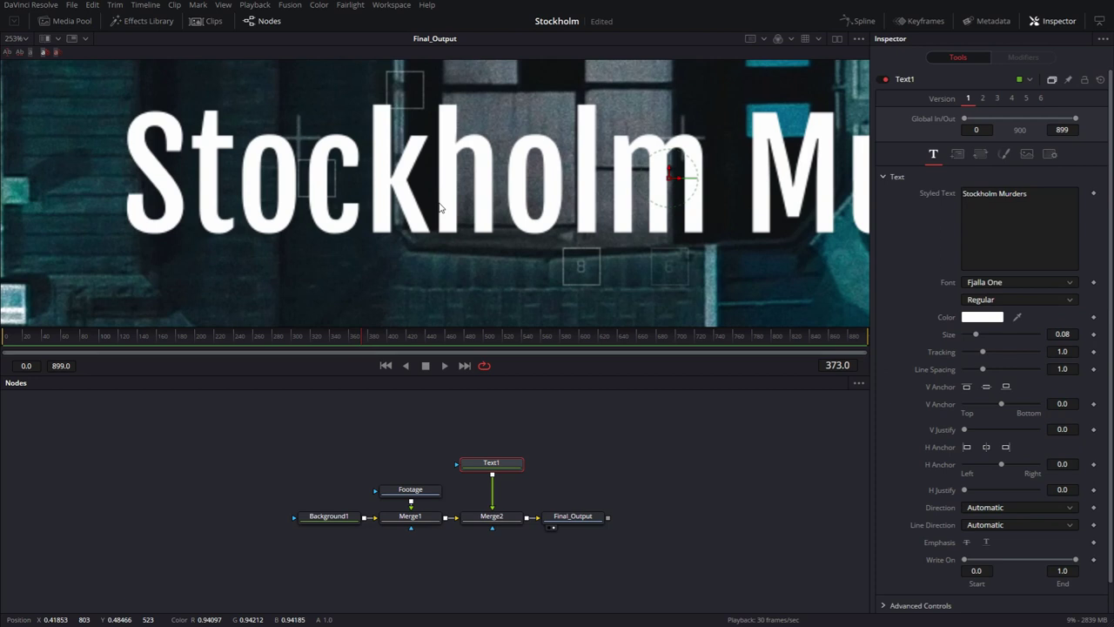
{"action": "scroll", "coordinate": [440, 207], "scroll_direction": "down", "scroll_amount": 3}
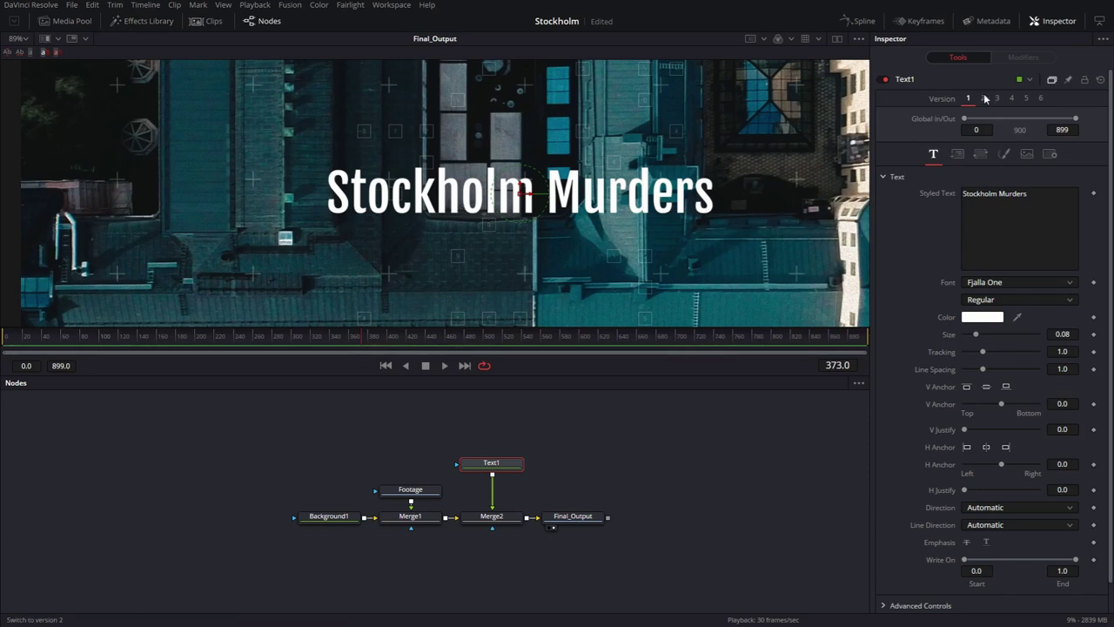
Sample a teal from the aerial footage and lighten it to a pale blue for Version 2's text.
{"action": "left_click", "coordinate": [982, 317]}
{"action": "left_click", "coordinate": [508, 306]}
{"action": "left_click", "coordinate": [564, 130]}
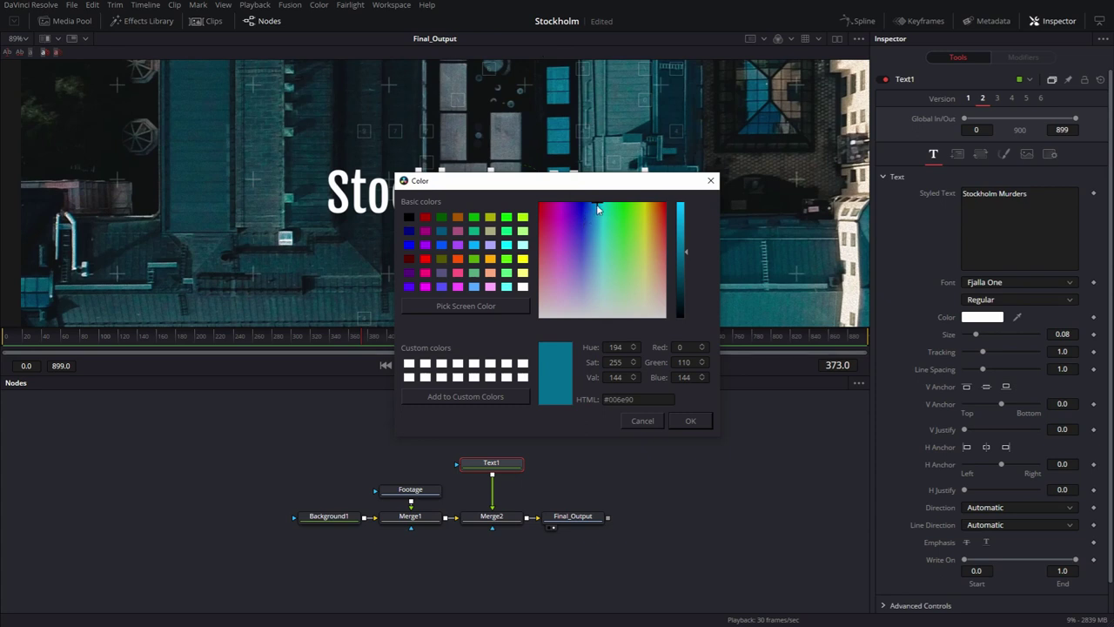
{"action": "left_click_drag", "start_coordinate": [598, 203], "coordinate": [596, 302]}
{"action": "left_click_drag", "start_coordinate": [685, 252], "coordinate": [687, 218]}
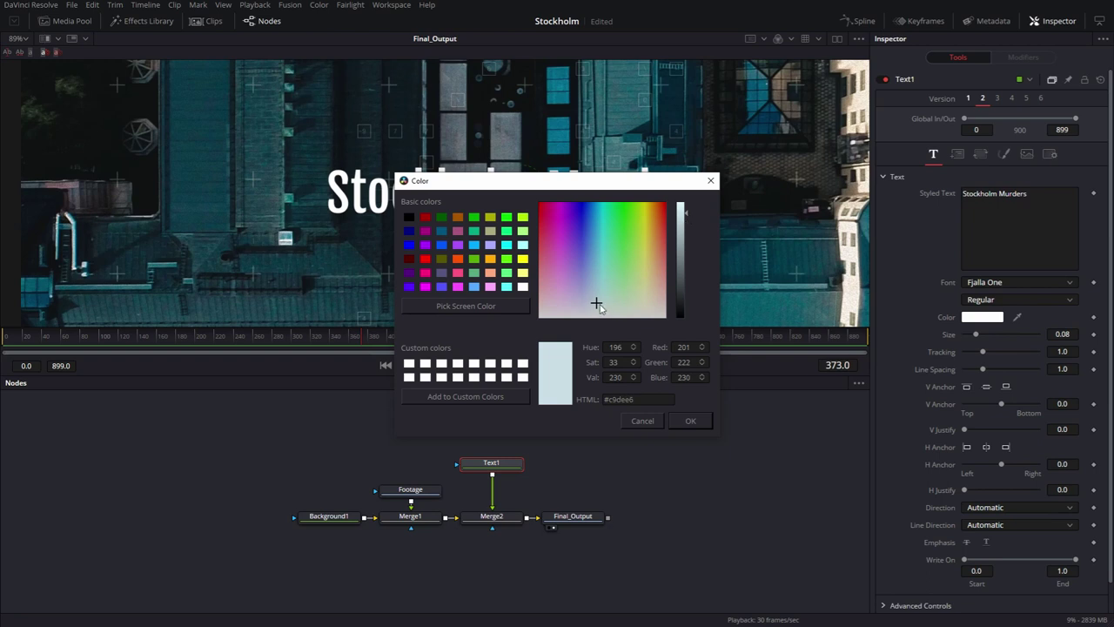
{"action": "left_click_drag", "start_coordinate": [596, 304], "coordinate": [600, 299]}
{"action": "left_click", "coordinate": [689, 421]}
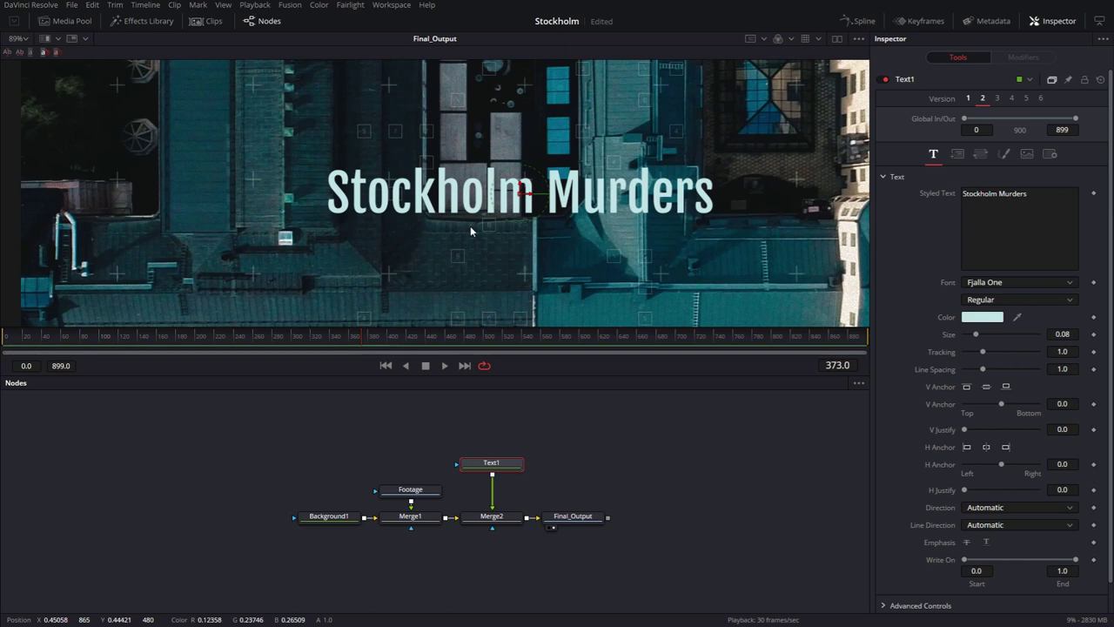
Re-centre the viewer and make the pale blue text colour slightly less saturated.
{"action": "scroll", "coordinate": [470, 225], "scroll_direction": "down", "scroll_amount": 3}
{"action": "left_click_drag", "start_coordinate": [523, 235], "coordinate": [491, 224]}
{"action": "left_click", "coordinate": [987, 319]}
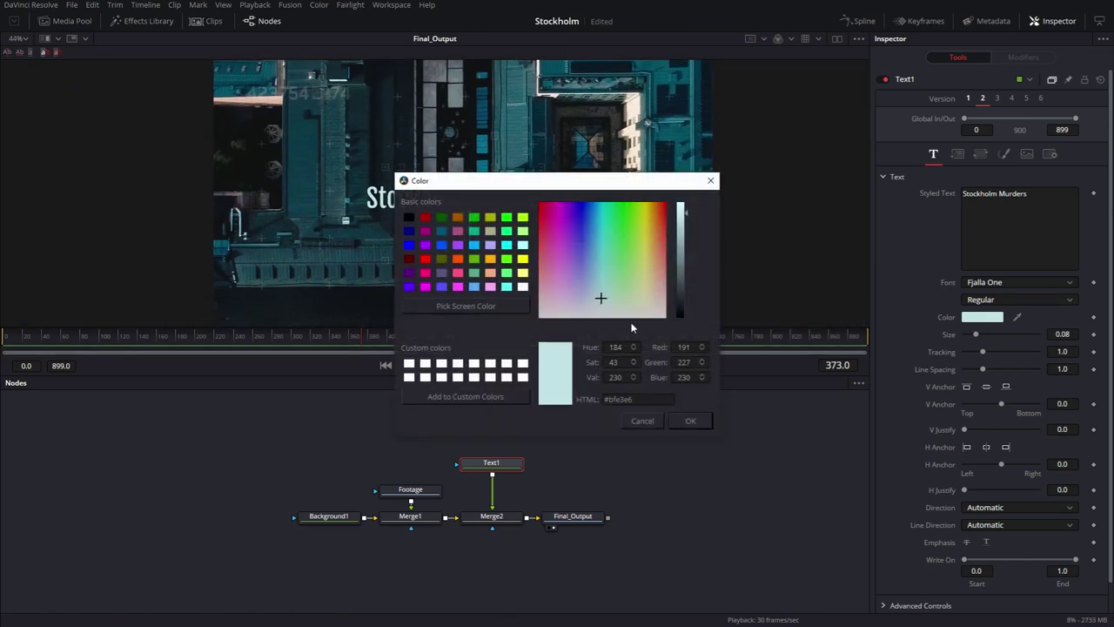
{"action": "left_click", "coordinate": [602, 303]}
Confirm the pale blue, then colour Version 3 of the title bright red #e60003.
{"action": "left_click", "coordinate": [708, 425]}
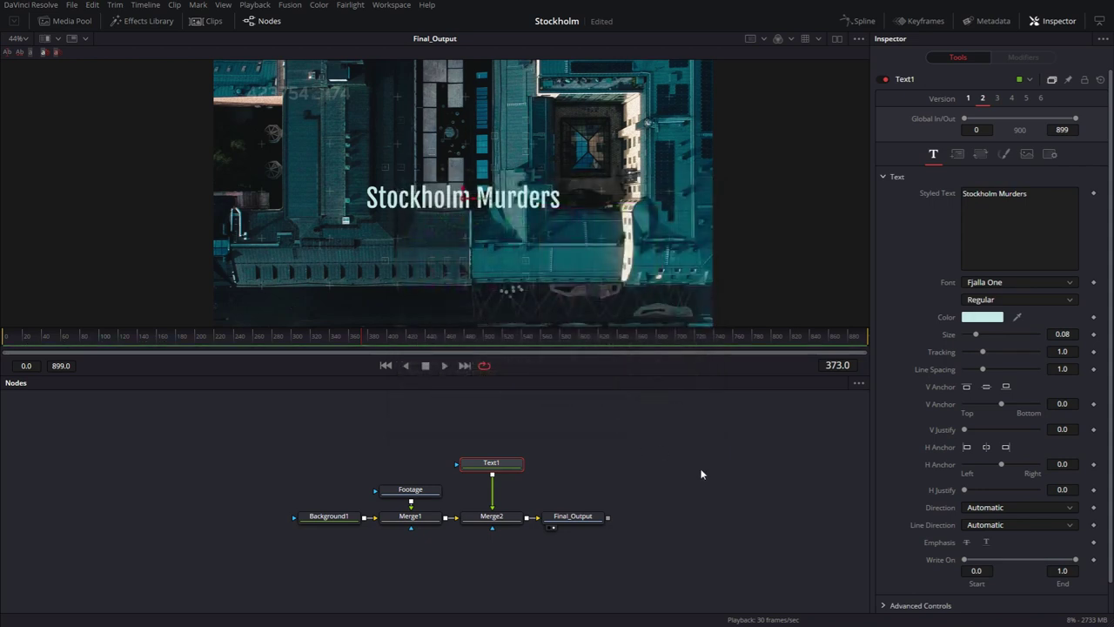
{"action": "left_click", "coordinate": [998, 99]}
{"action": "left_click", "coordinate": [987, 319]}
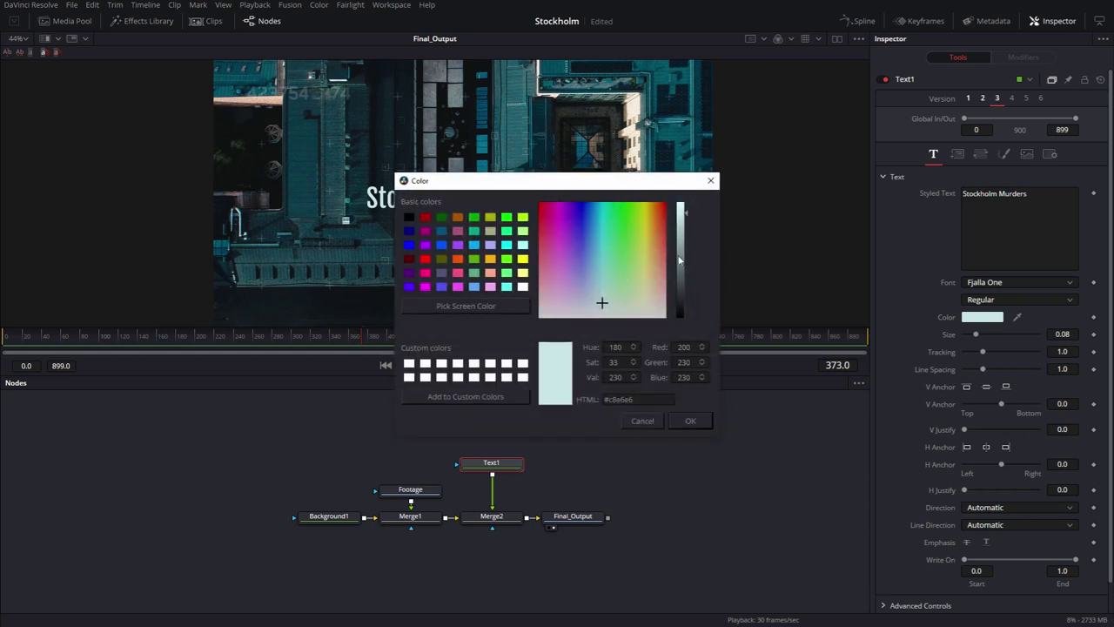
{"action": "left_click_drag", "start_coordinate": [653, 249], "coordinate": [525, 197]}
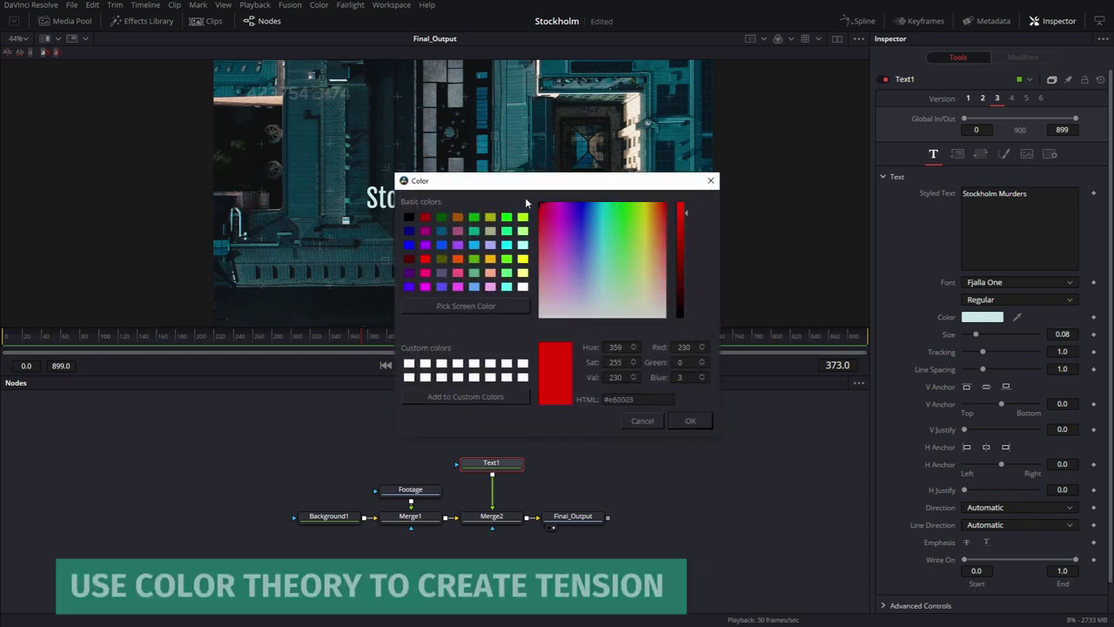
{"action": "left_click", "coordinate": [689, 421]}
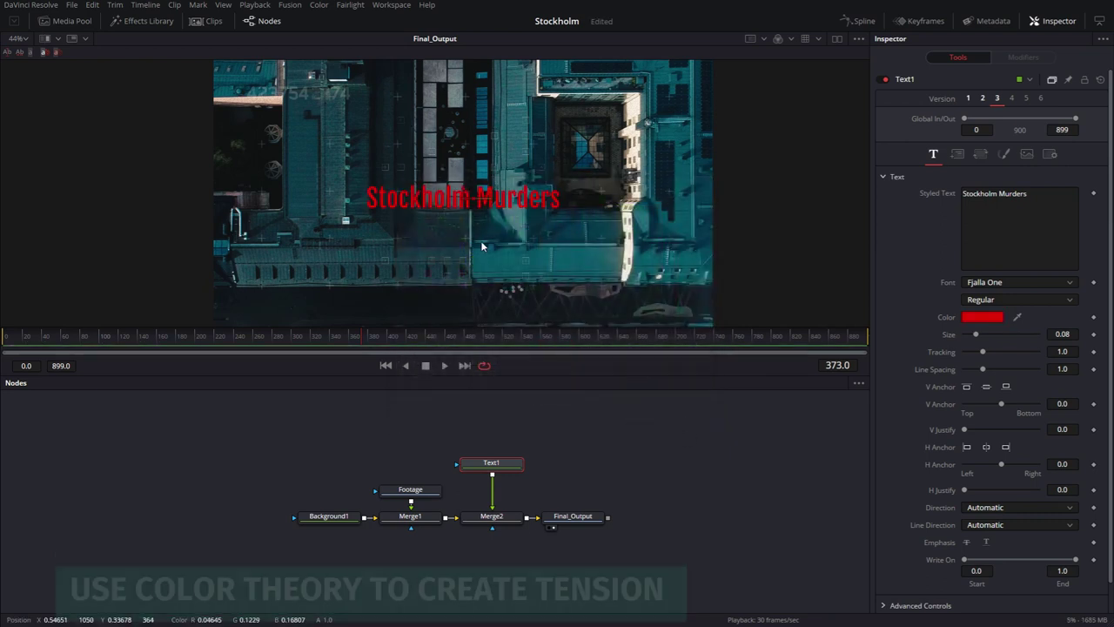
{"action": "scroll", "coordinate": [478, 240], "scroll_direction": "up", "scroll_amount": 5}
{"action": "scroll", "coordinate": [479, 243], "scroll_direction": "up", "scroll_amount": 5}
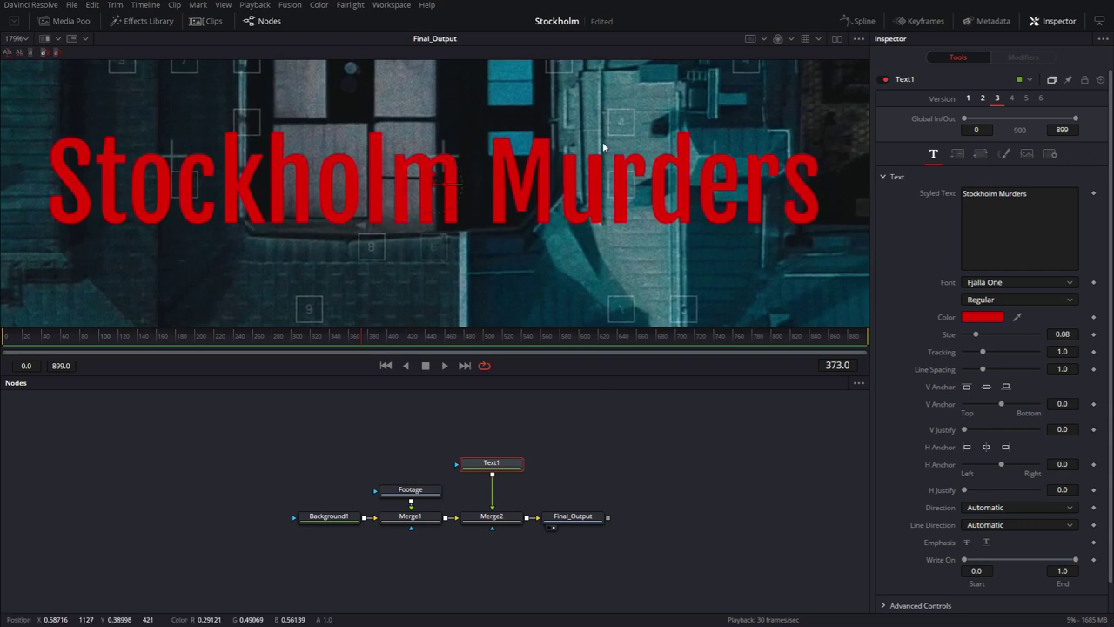
{"action": "scroll", "coordinate": [512, 190], "scroll_direction": "down", "scroll_amount": 5}
{"action": "scroll", "coordinate": [558, 218], "scroll_direction": "up", "scroll_amount": 2}
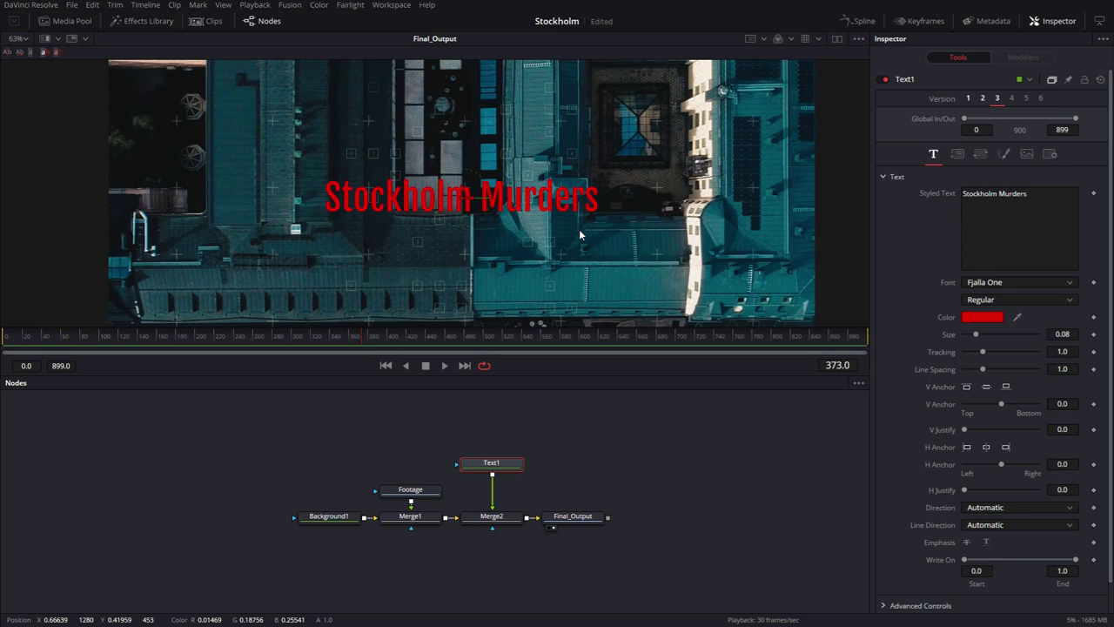
Make Version 4 of the title a slightly darker red, #d10003.
{"action": "left_click", "coordinate": [1012, 99]}
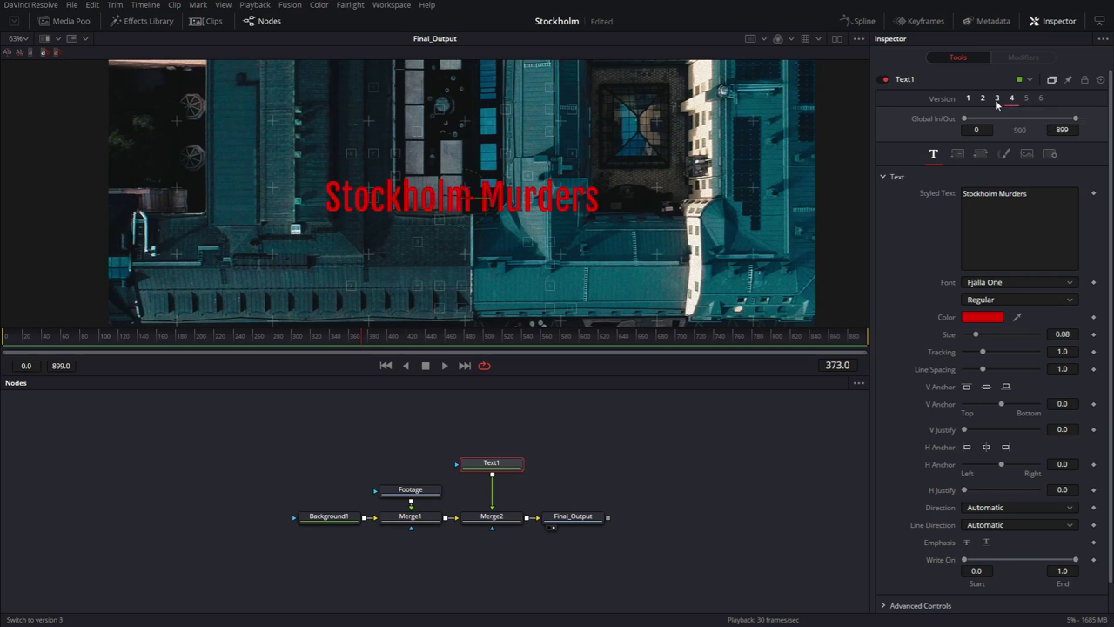
{"action": "left_click", "coordinate": [982, 316]}
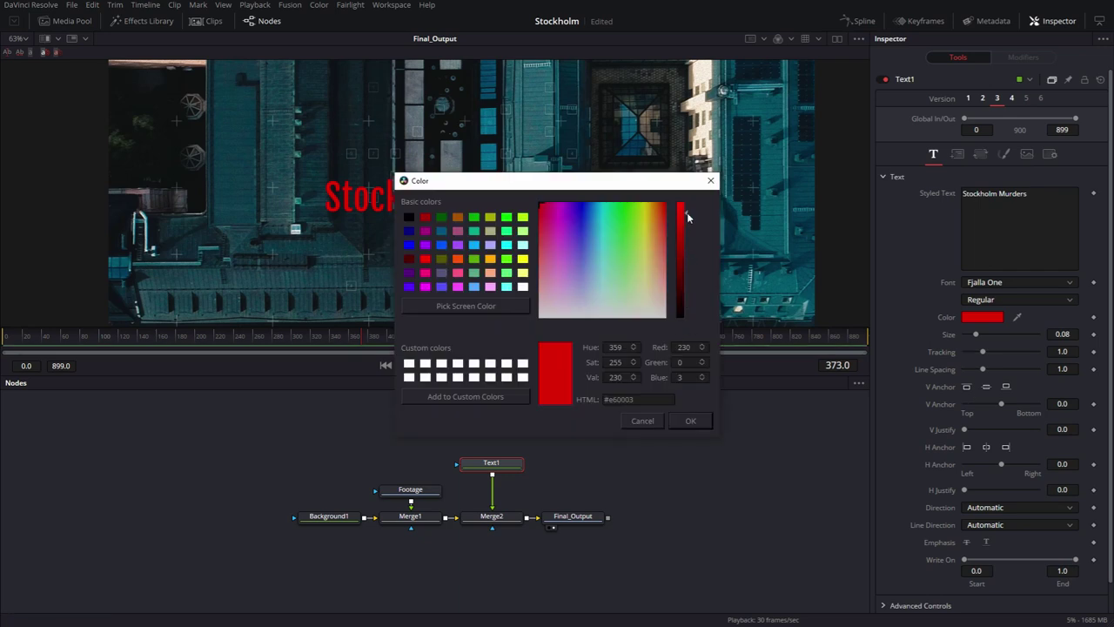
{"action": "left_click_drag", "start_coordinate": [687, 215], "coordinate": [686, 222]}
{"action": "key", "text": "Return"}
{"action": "scroll", "coordinate": [440, 241], "scroll_direction": "up", "scroll_amount": 2}
{"action": "left_click_drag", "start_coordinate": [472, 190], "coordinate": [464, 240]}
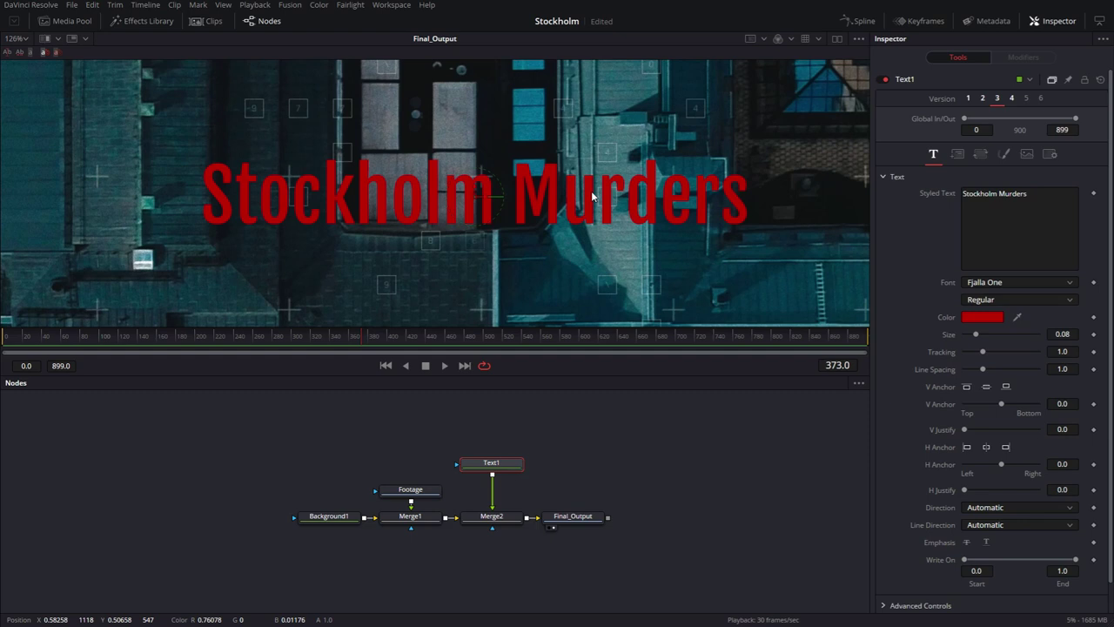
Insert a Film Grain node between Text1 and Merge2 (strength 0.05, size 0.1, monochrome).
{"action": "scroll", "coordinate": [570, 202], "scroll_direction": "up", "scroll_amount": 2}
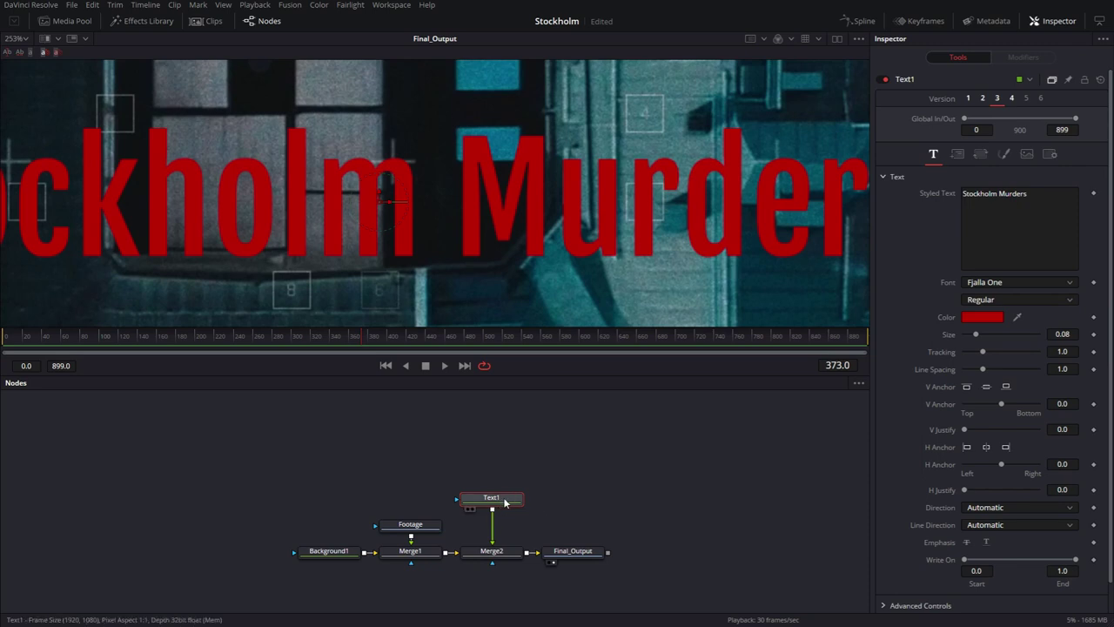
{"action": "key", "text": "shift+space"}
{"action": "type", "text": "film"}
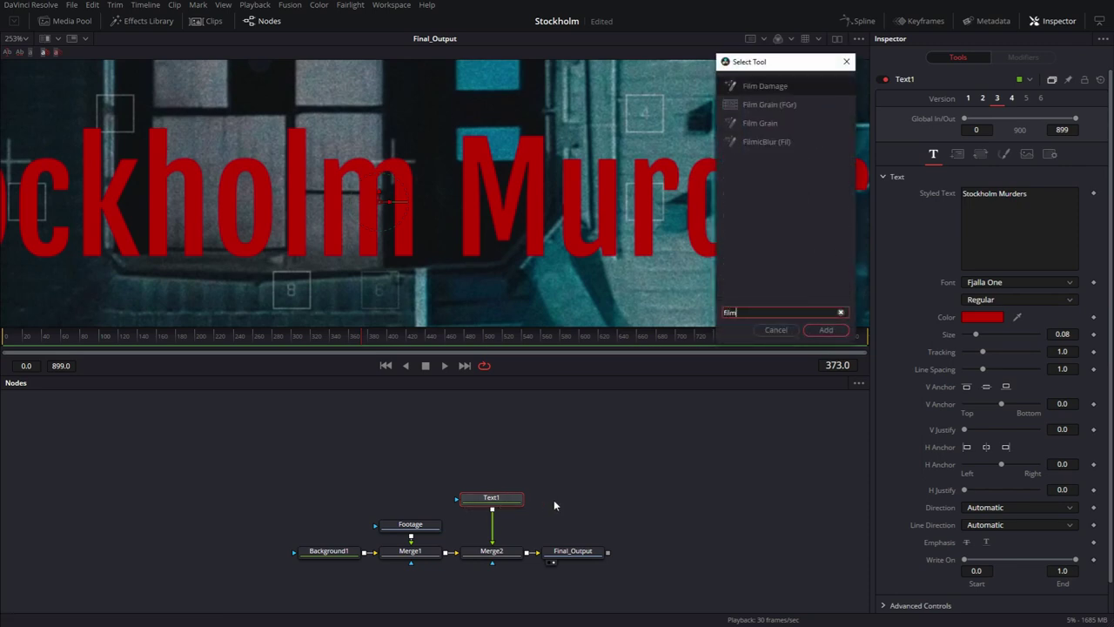
{"action": "left_click", "coordinate": [770, 106]}
{"action": "left_click", "coordinate": [825, 331]}
{"action": "scroll", "coordinate": [539, 229], "scroll_direction": "up", "scroll_amount": 2}
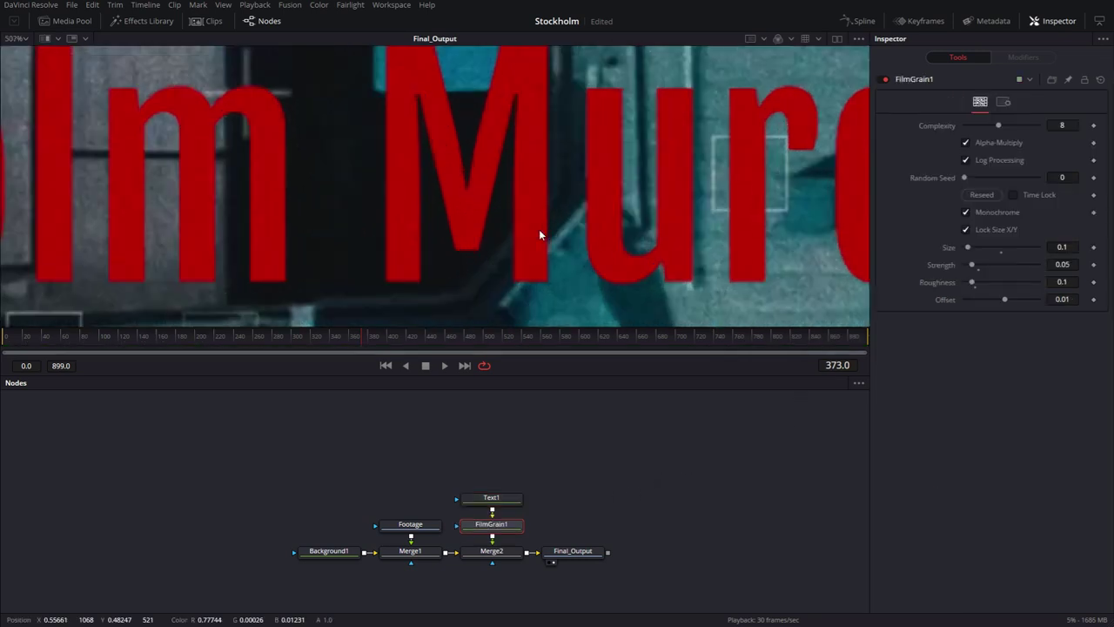
{"action": "scroll", "coordinate": [539, 229], "scroll_direction": "down", "scroll_amount": 3}
{"action": "scroll", "coordinate": [538, 229], "scroll_direction": "down", "scroll_amount": 2}
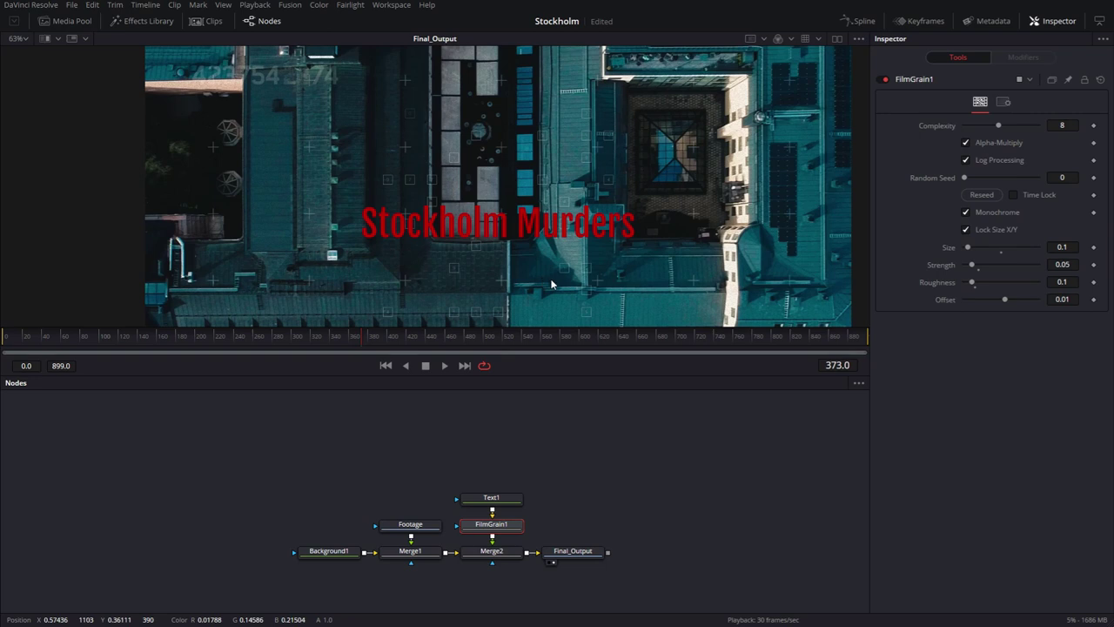
Add a Grid tool after the Footage node to show rule-of-thirds guides.
{"action": "scroll", "coordinate": [492, 234], "scroll_direction": "down", "scroll_amount": 3}
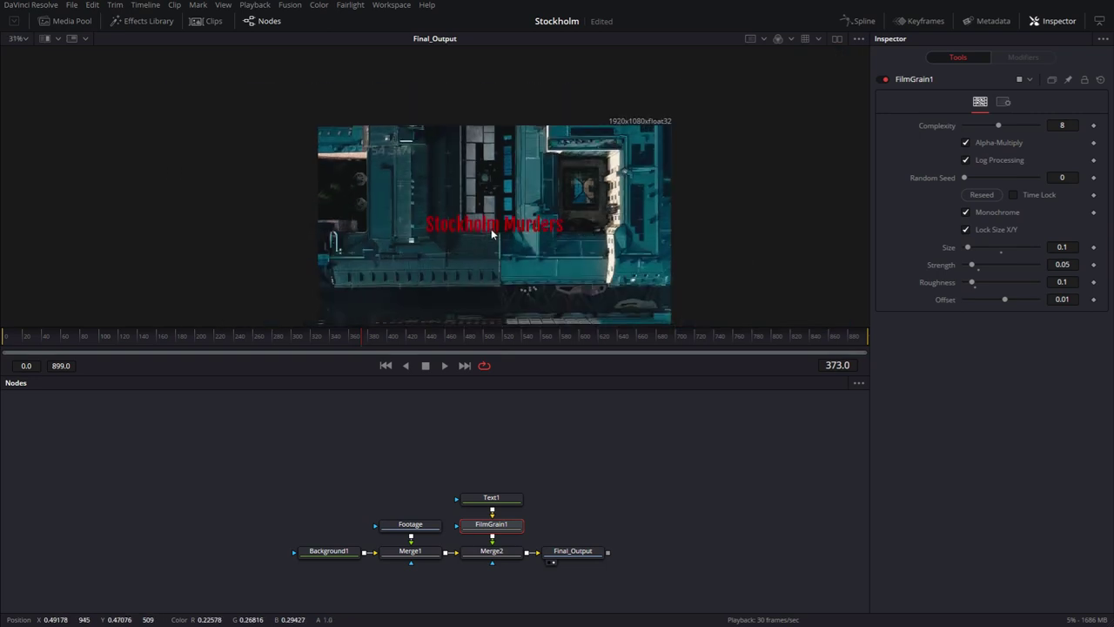
{"action": "key", "text": "ctrl+f"}
{"action": "left_click_drag", "start_coordinate": [410, 524], "coordinate": [410, 497]}
{"action": "key", "text": "shift+space"}
{"action": "type", "text": "gr"}
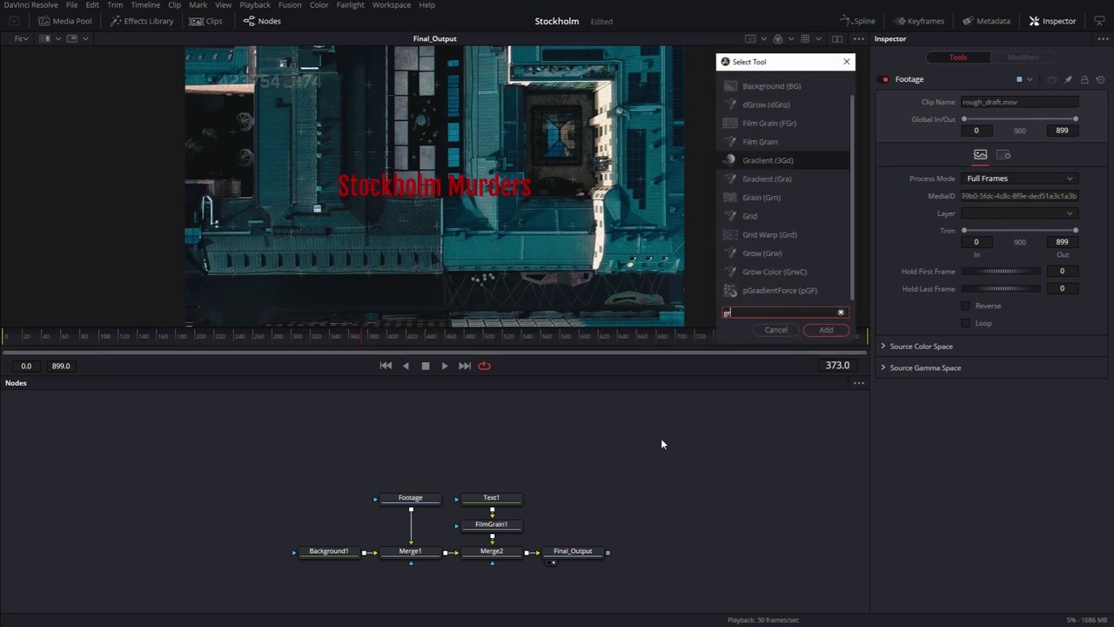
{"action": "type", "text": "id"}
{"action": "key", "text": "Return"}
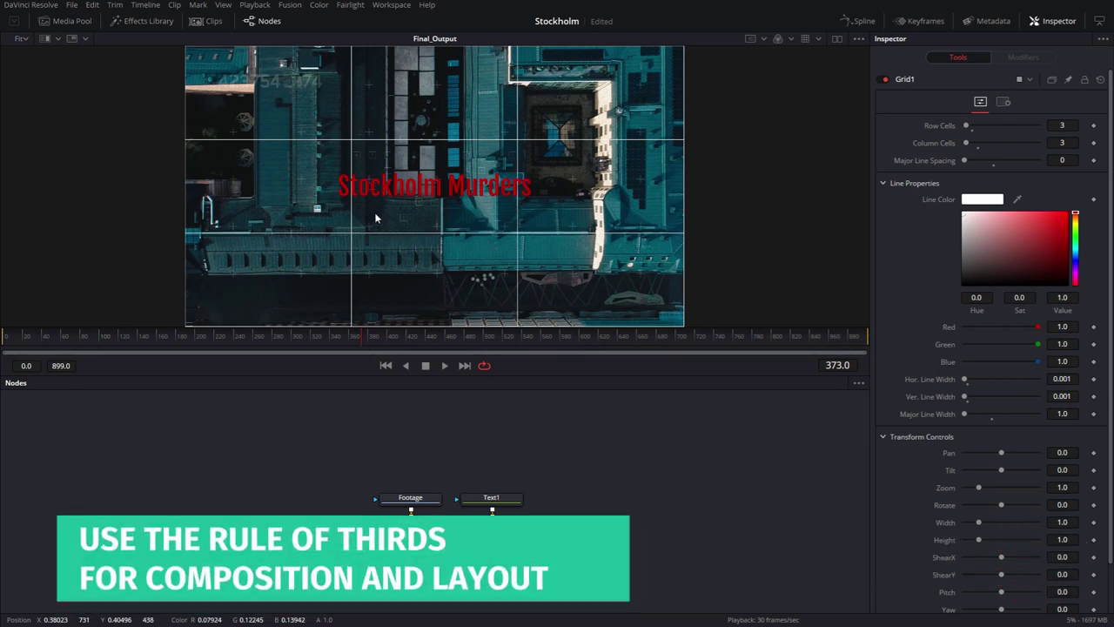
Move the title onto the lower third line, then delete the Grid1 node.
{"action": "mouse_move", "coordinate": [443, 191]}
{"action": "left_mouse_down"}
{"action": "mouse_move", "coordinate": [238, 185]}
{"action": "mouse_move", "coordinate": [281, 95]}
{"action": "mouse_move", "coordinate": [426, 104]}
{"action": "mouse_move", "coordinate": [422, 191]}
{"action": "mouse_move", "coordinate": [434, 193]}
{"action": "left_mouse_up"}
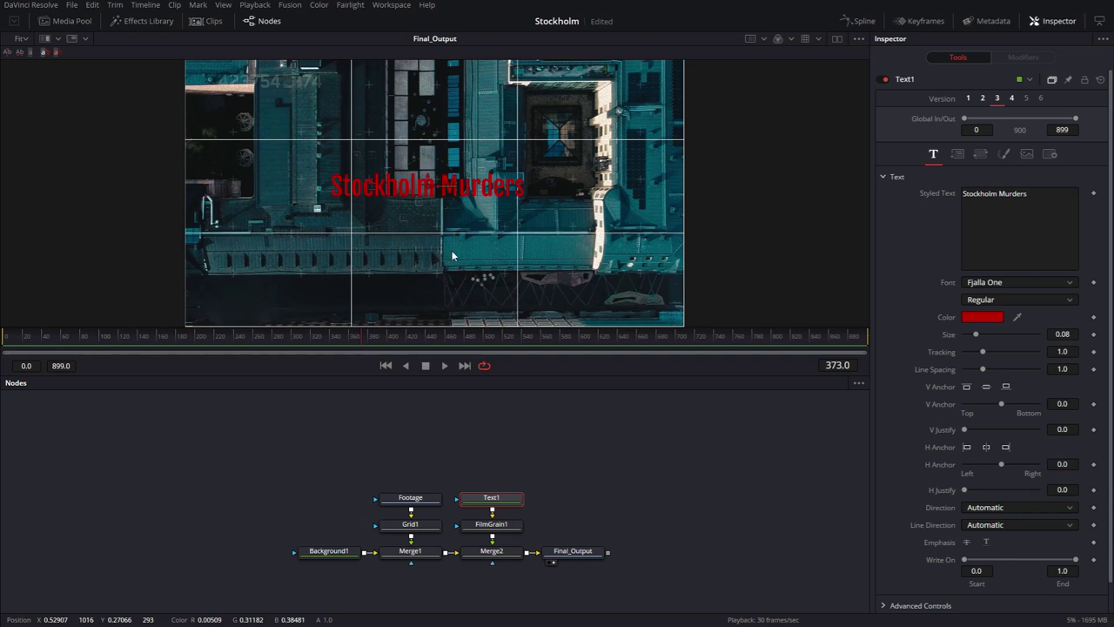
{"action": "left_click_drag", "start_coordinate": [433, 191], "coordinate": [524, 237]}
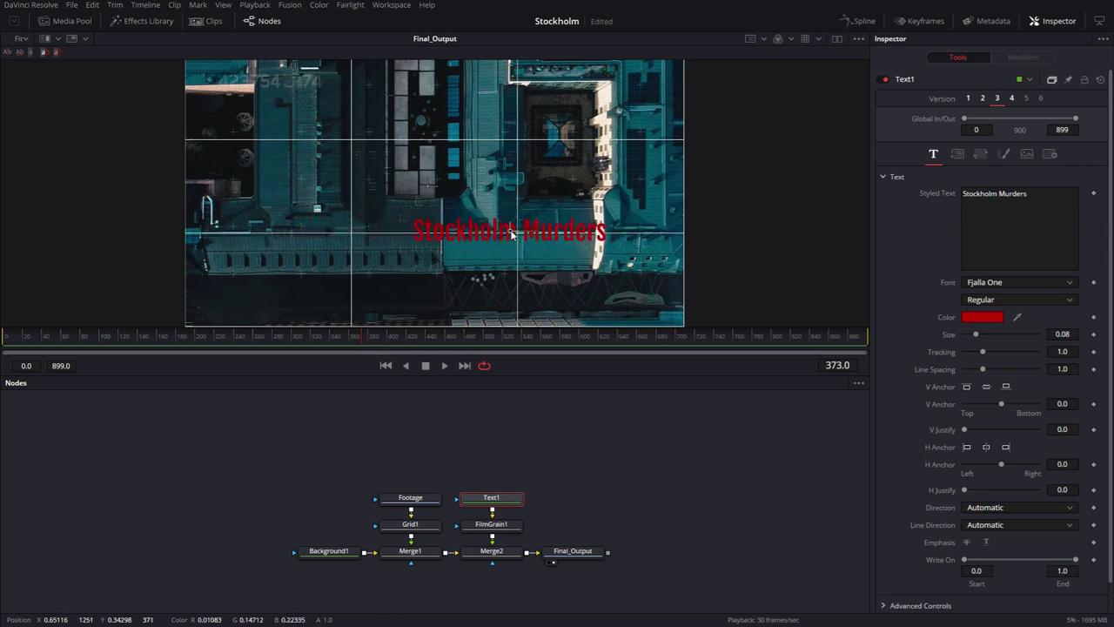
{"action": "left_click_drag", "start_coordinate": [513, 233], "coordinate": [518, 235]}
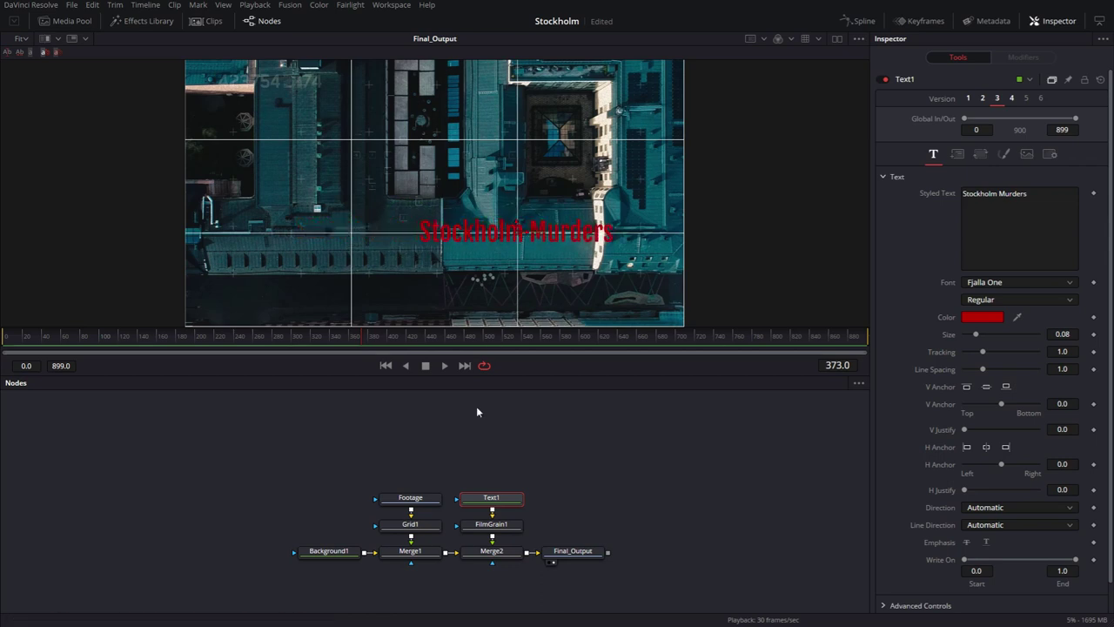
{"action": "left_click_drag", "start_coordinate": [430, 525], "coordinate": [288, 440]}
{"action": "left_click", "coordinate": [259, 448]}
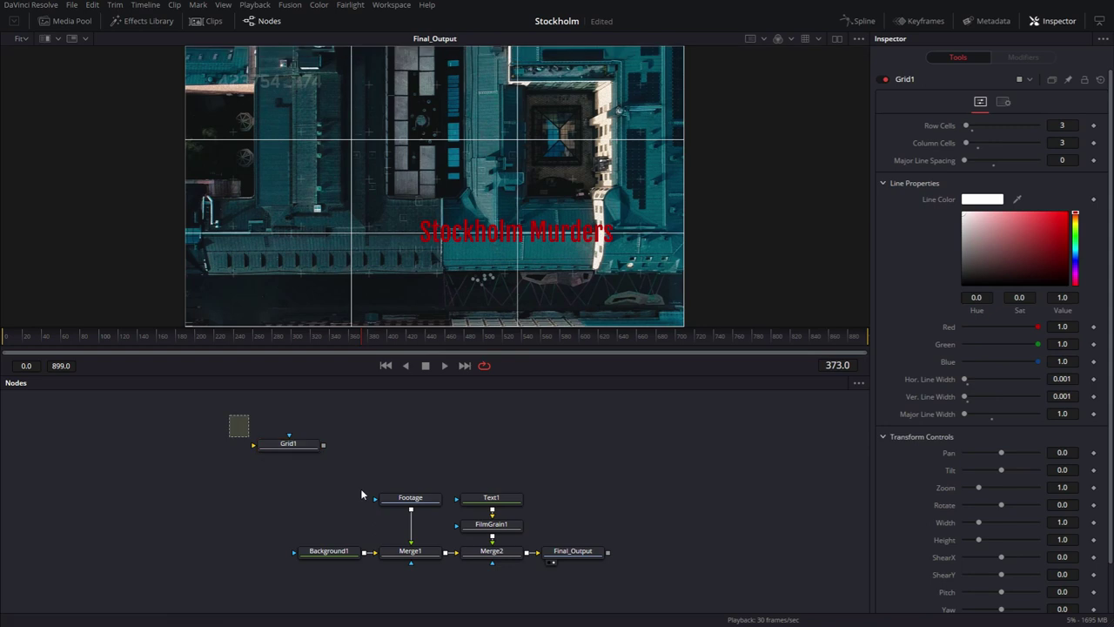
{"action": "key", "text": "Delete"}
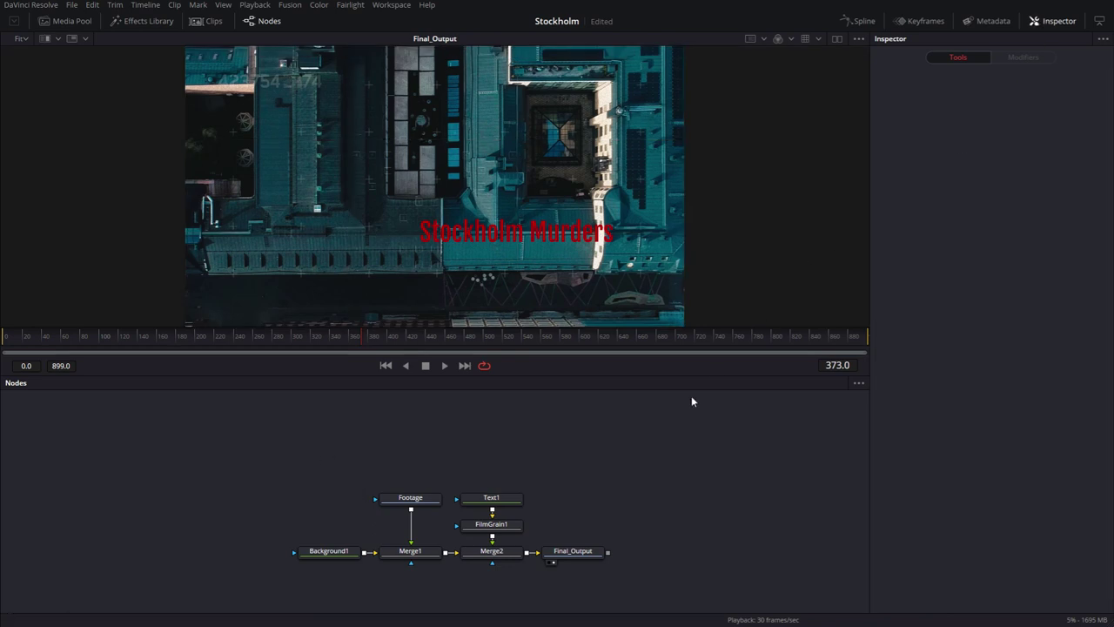
Reduce the Text1 title's size and expand the viewer to fill the window.
{"action": "left_click", "coordinate": [491, 497]}
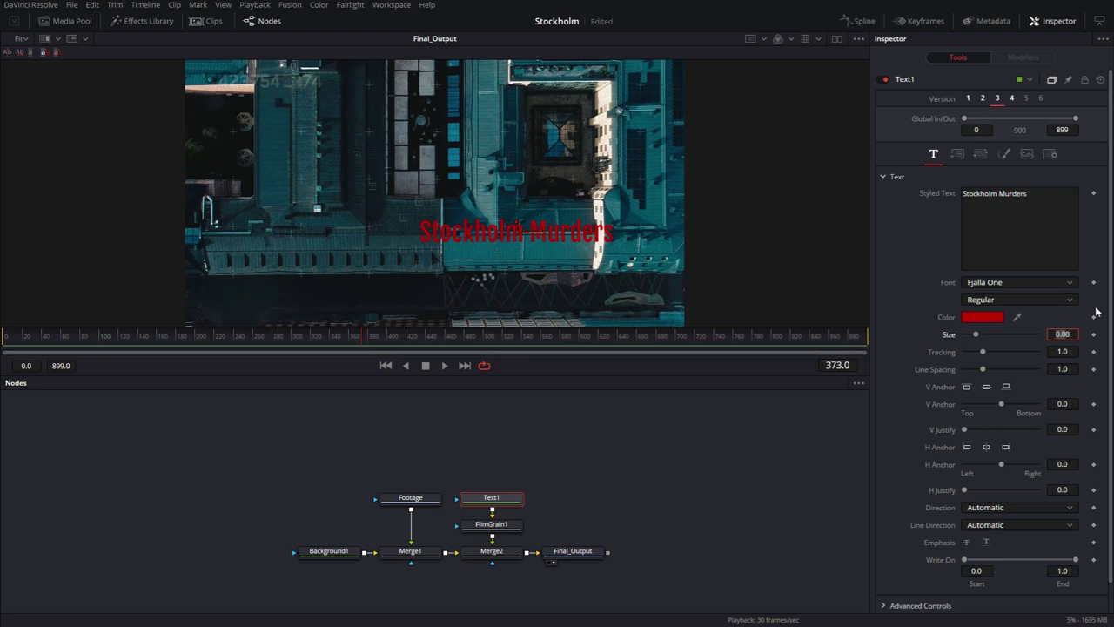
{"action": "key", "text": "alt+f"}
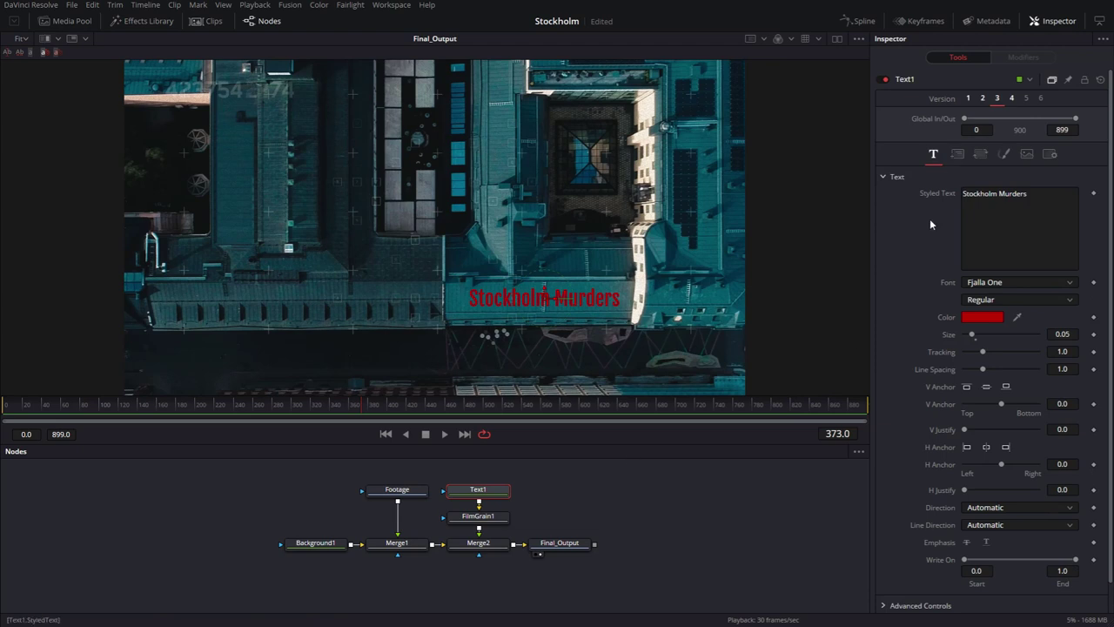
Add a Follower modifier to the Styled Text with Random But One by One order and delay 3.
{"action": "right_click", "coordinate": [930, 224]}
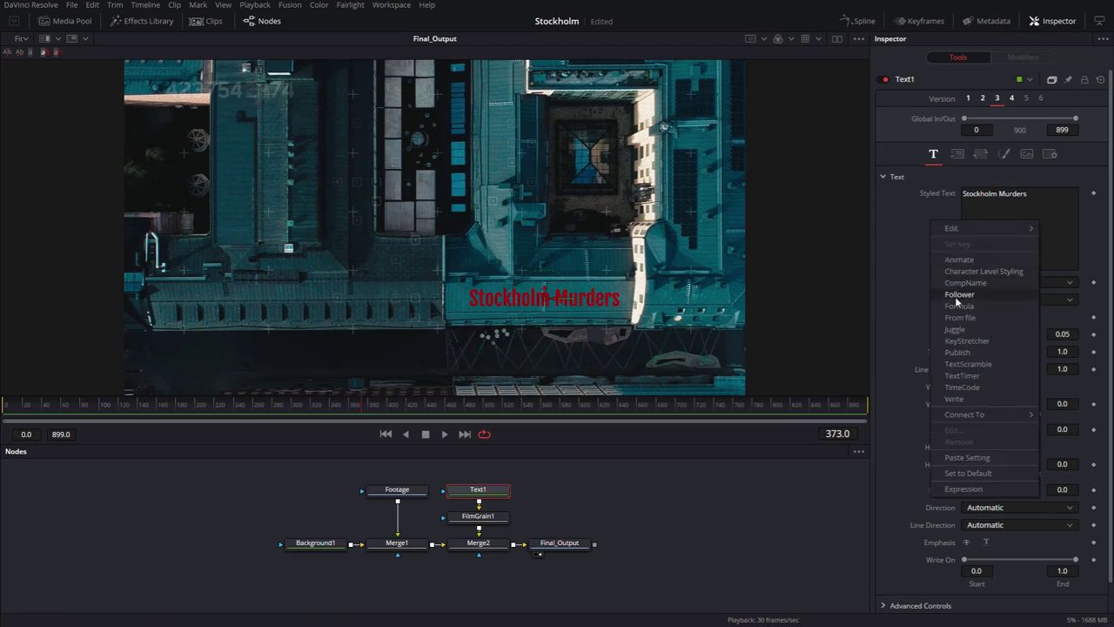
{"action": "left_click", "coordinate": [957, 296]}
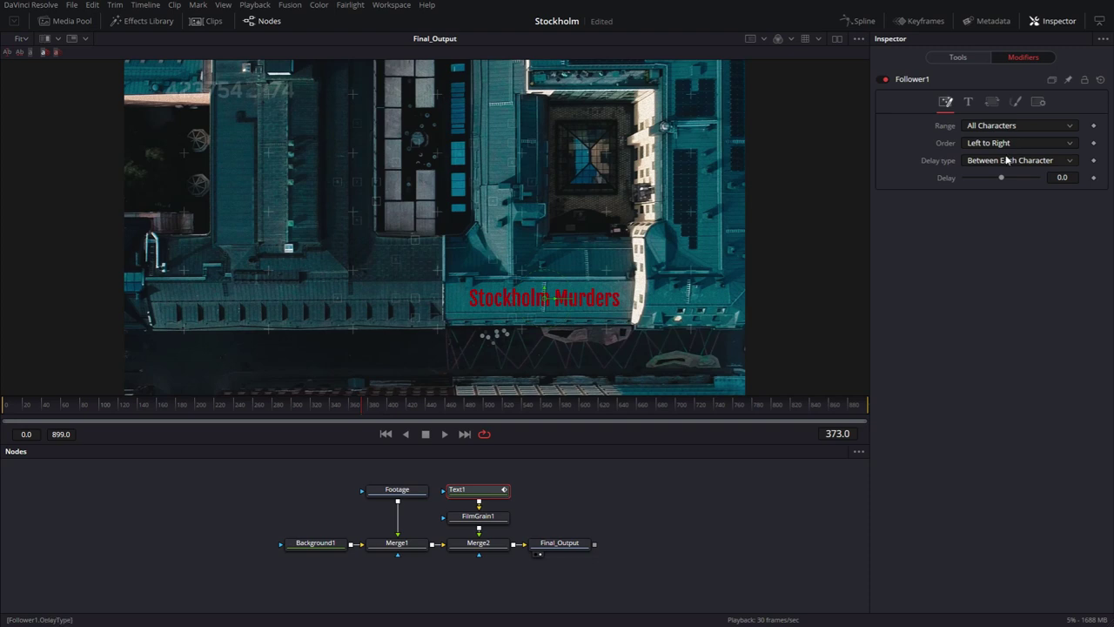
{"action": "left_click", "coordinate": [977, 141]}
{"action": "left_click", "coordinate": [993, 211]}
{"action": "left_click", "coordinate": [1062, 178]}
{"action": "type", "text": "3"}
{"action": "left_click", "coordinate": [1015, 101]}
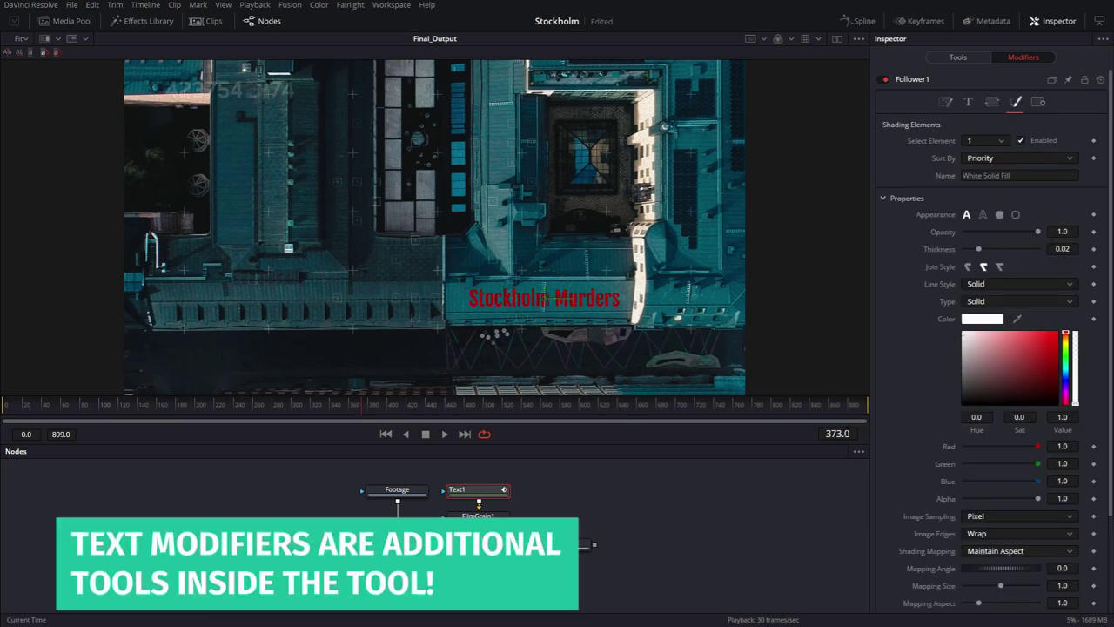
Keyframe the characters' opacity from 0 at frame 30 to 1 at frame 70.
{"action": "left_click", "coordinate": [838, 433]}
{"action": "type", "text": "30"}
{"action": "key", "text": "Return"}
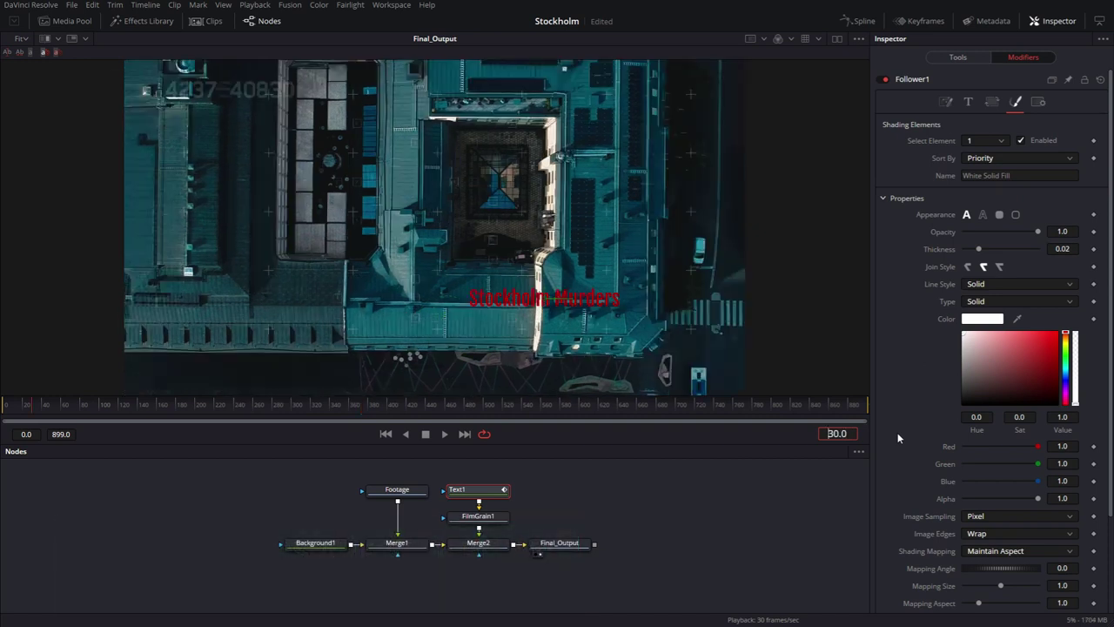
{"action": "left_click", "coordinate": [1093, 232]}
{"action": "left_click_drag", "start_coordinate": [1038, 233], "coordinate": [915, 233]}
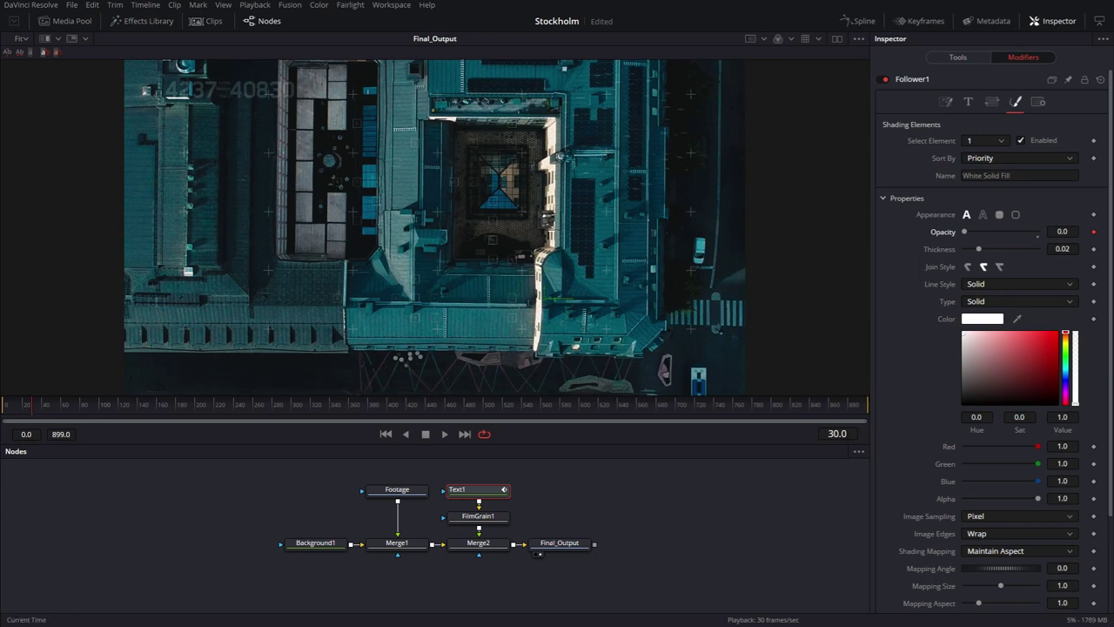
{"action": "left_click", "coordinate": [837, 433]}
{"action": "key", "text": "BackSpace"}
{"action": "key", "text": "BackSpace"}
{"action": "key", "text": "BackSpace"}
{"action": "key", "text": "BackSpace"}
{"action": "type", "text": "70"}
{"action": "key", "text": "Return"}
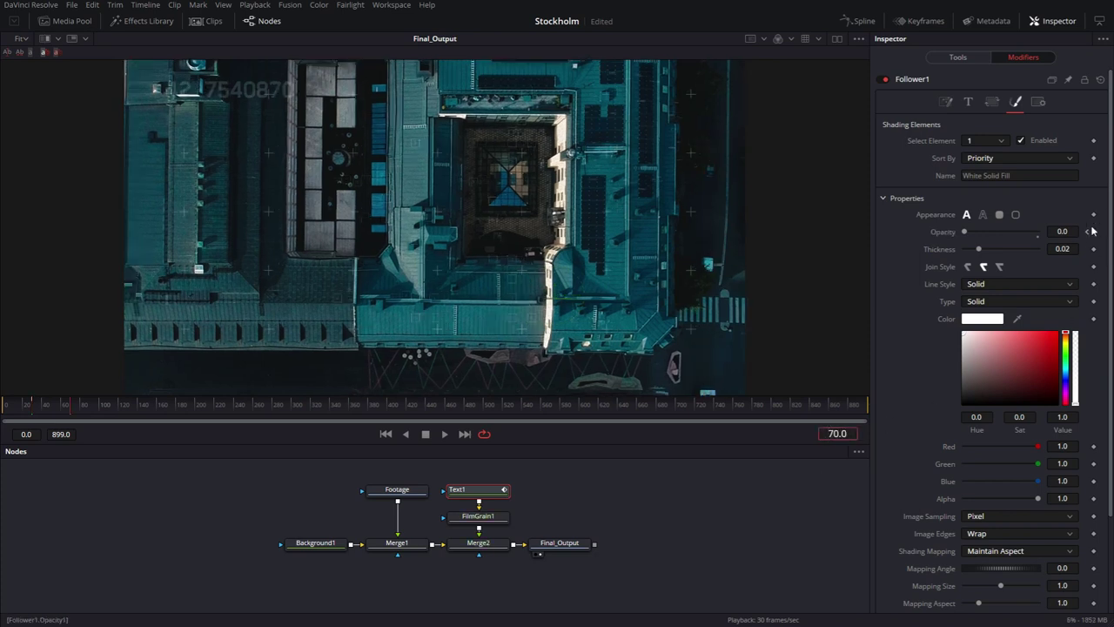
{"action": "left_click_drag", "start_coordinate": [965, 233], "coordinate": [1072, 235]}
Hold opacity 1 at frame 170 and fade it to 0 by frame 200.
{"action": "key", "text": "BackSpace"}
{"action": "key", "text": "BackSpace"}
{"action": "key", "text": "BackSpace"}
{"action": "key", "text": "BackSpace"}
{"action": "type", "text": "170"}
{"action": "key", "text": "Return"}
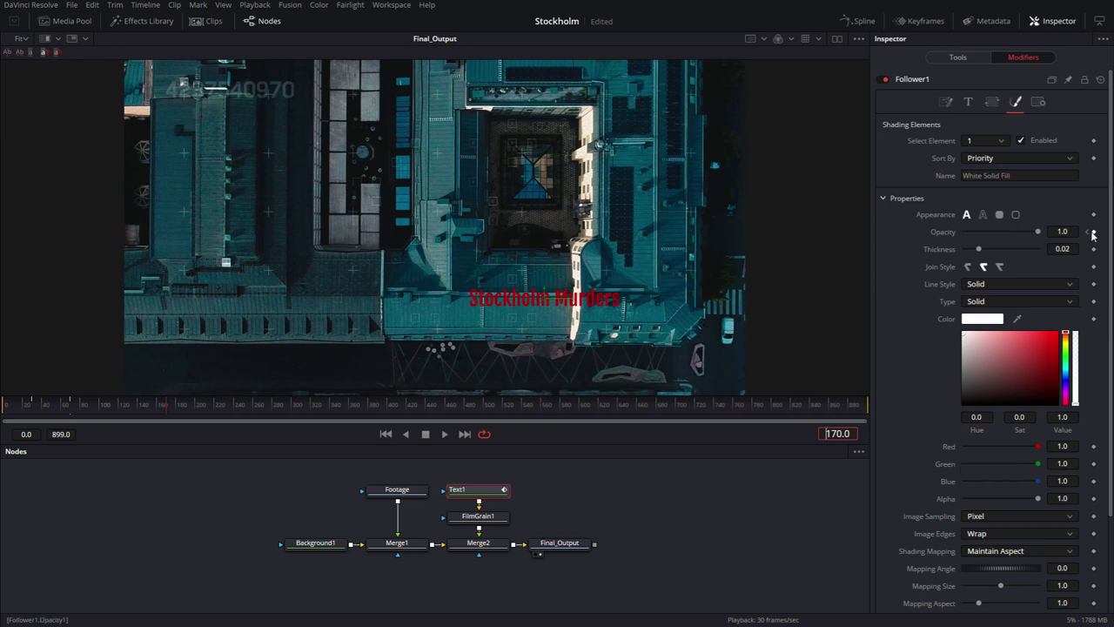
{"action": "left_click", "coordinate": [1094, 231]}
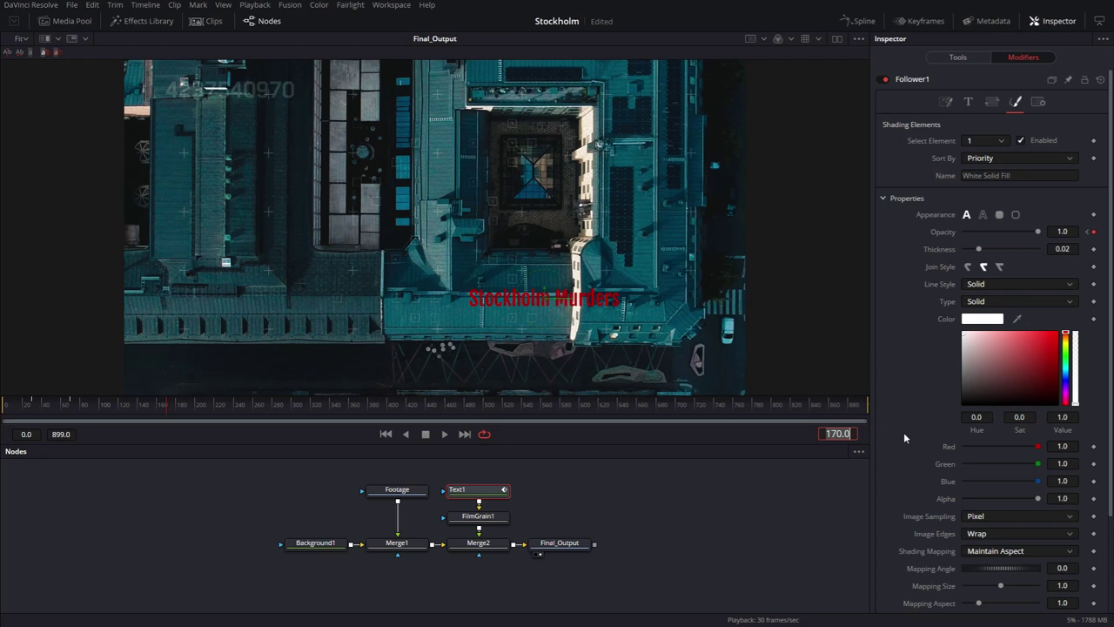
{"action": "type", "text": "200"}
{"action": "key", "text": "Return"}
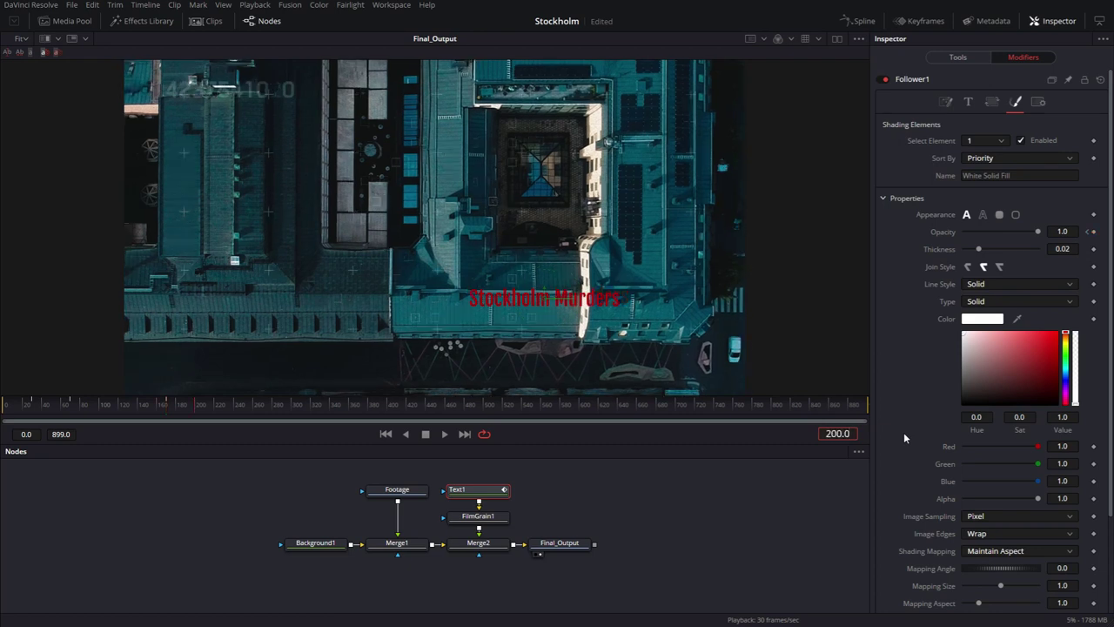
{"action": "left_click", "coordinate": [1094, 232]}
{"action": "left_click_drag", "start_coordinate": [1038, 234], "coordinate": [935, 230]}
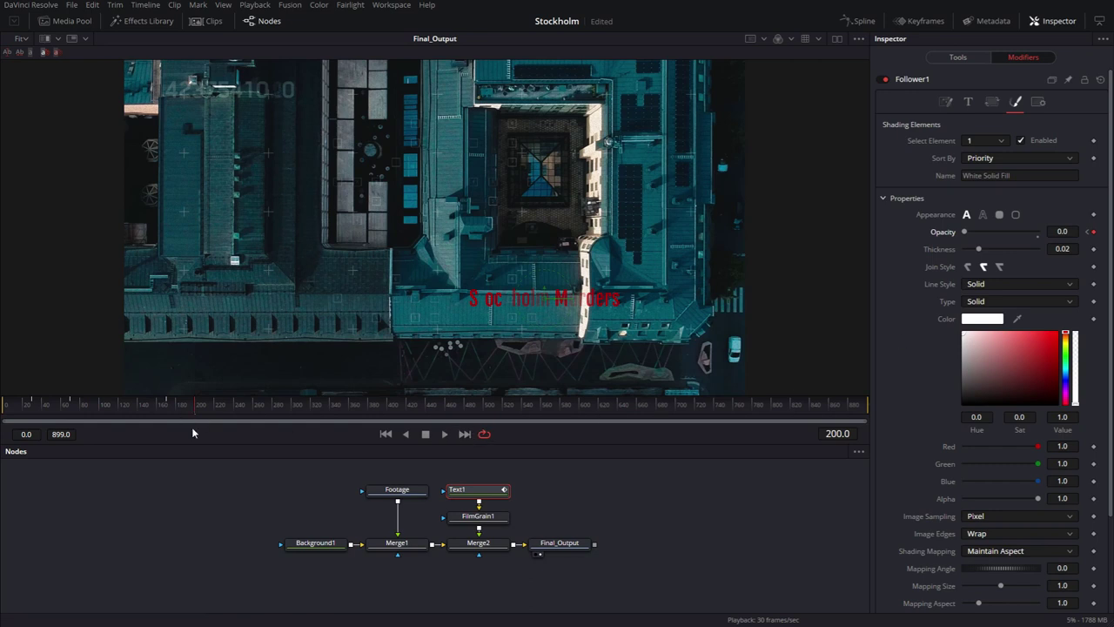
Set the render end frame to 210 and play back the fade animation.
{"action": "left_click", "coordinate": [61, 434]}
{"action": "type", "text": "210"}
{"action": "key", "text": "Return"}
{"action": "key", "text": "space"}
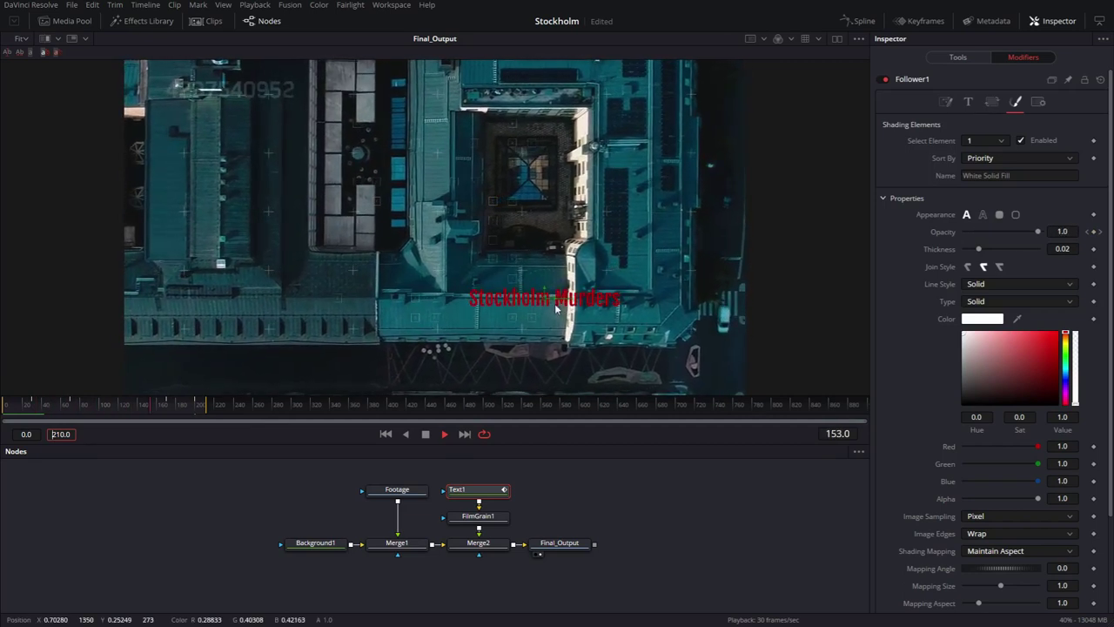
{"action": "scroll", "coordinate": [557, 301], "scroll_direction": "up", "scroll_amount": 5}
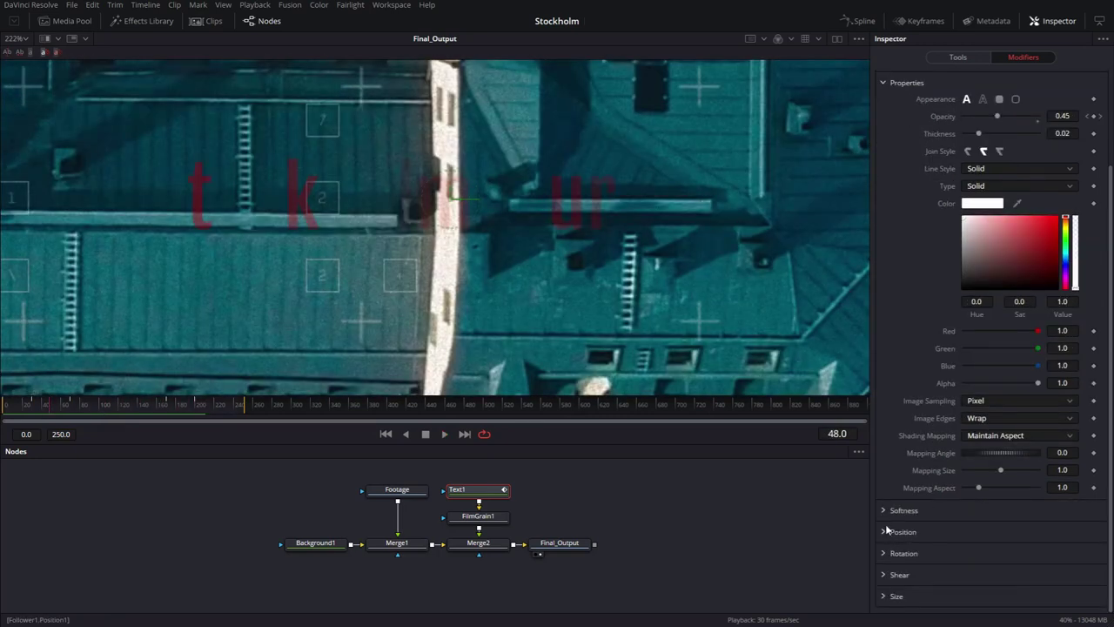
Keyframe the characters' Softness X and Y at 20 on frame 30.
{"action": "left_click", "coordinate": [884, 510]}
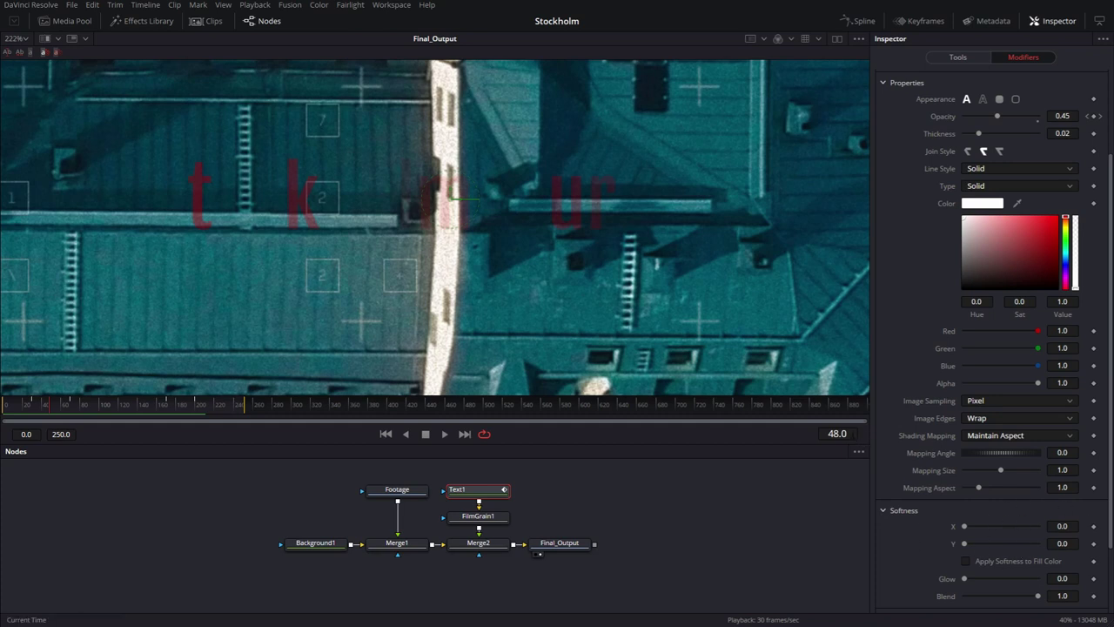
{"action": "left_click", "coordinate": [856, 434]}
{"action": "type", "text": "30"}
{"action": "key", "text": "Return"}
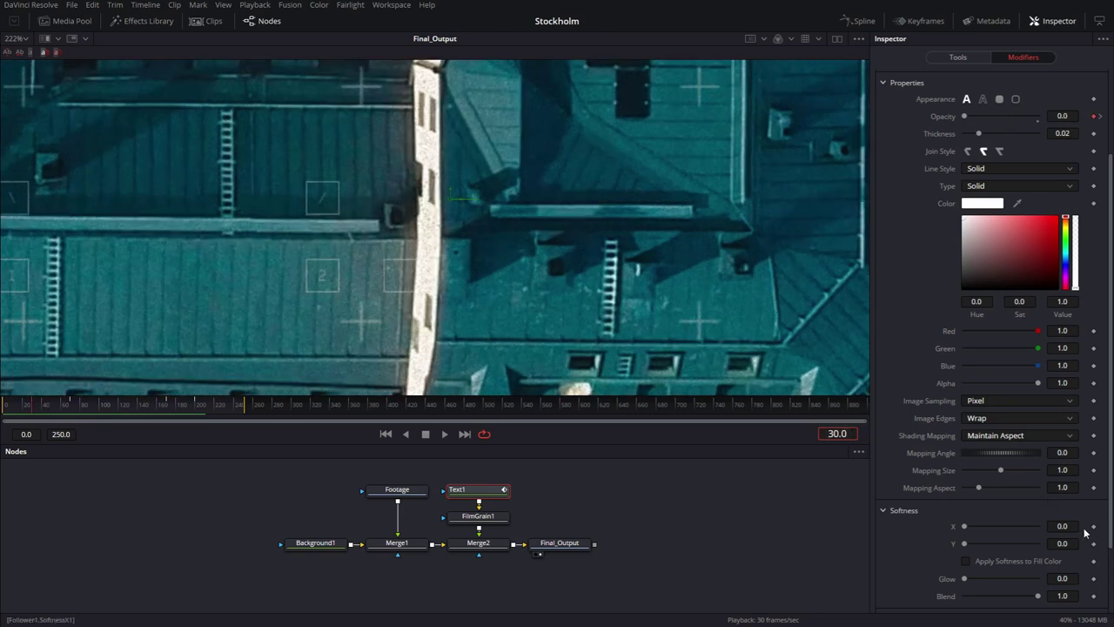
{"action": "left_click", "coordinate": [1094, 526]}
{"action": "left_click", "coordinate": [1094, 543]}
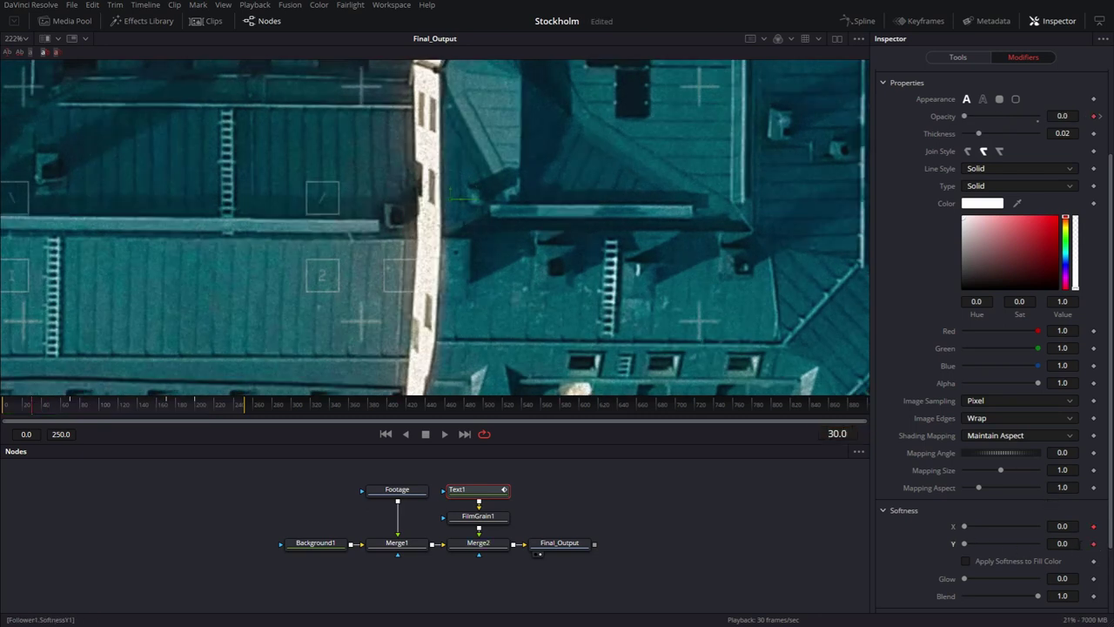
{"action": "left_click_drag", "start_coordinate": [984, 533], "coordinate": [1104, 535]}
{"action": "left_click_drag", "start_coordinate": [964, 545], "coordinate": [1045, 544]}
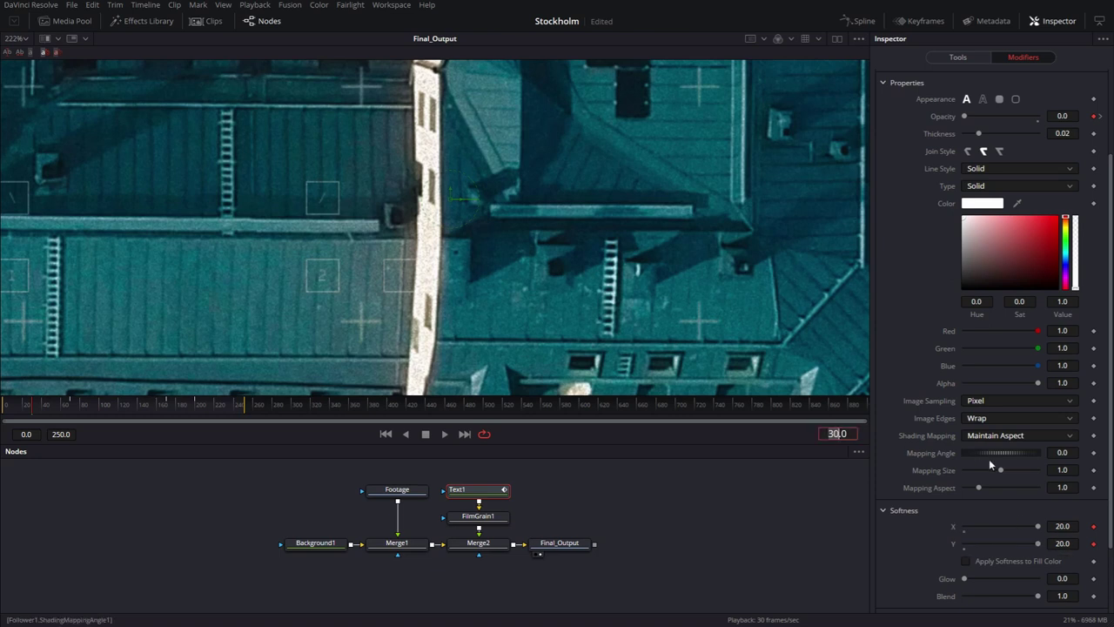
Keyframe Softness X and Y back to 0 at frame 70.
{"action": "key", "text": "BackSpace"}
{"action": "type", "text": "70"}
{"action": "key", "text": "Return"}
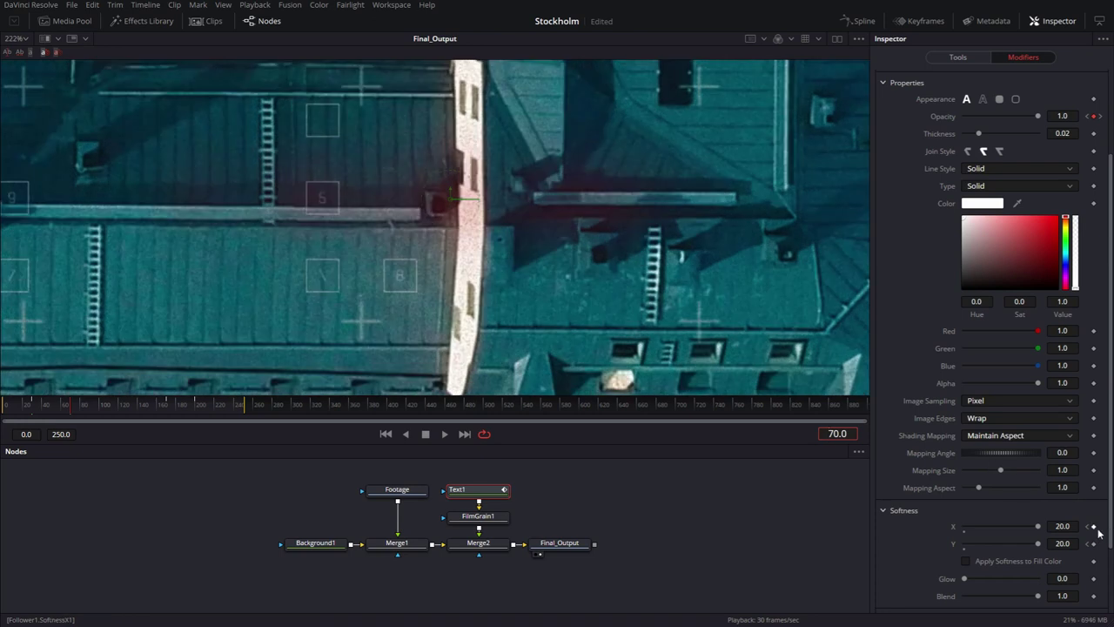
{"action": "left_click", "coordinate": [1094, 527]}
{"action": "left_click", "coordinate": [1094, 545]}
{"action": "left_click_drag", "start_coordinate": [1043, 525], "coordinate": [899, 527]}
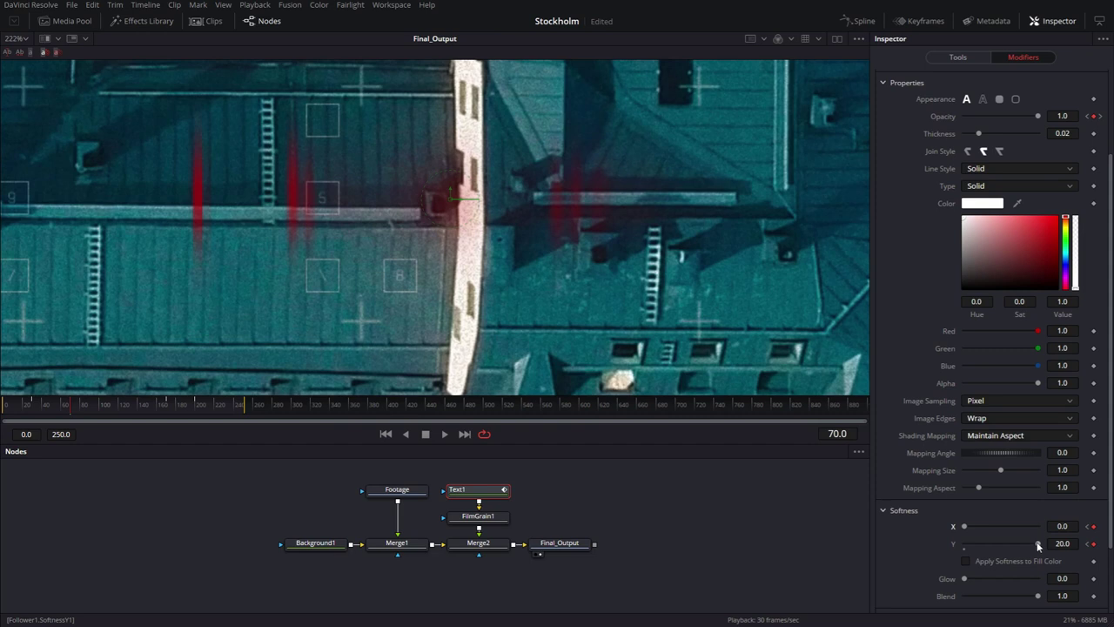
{"action": "left_click_drag", "start_coordinate": [1038, 545], "coordinate": [919, 542]}
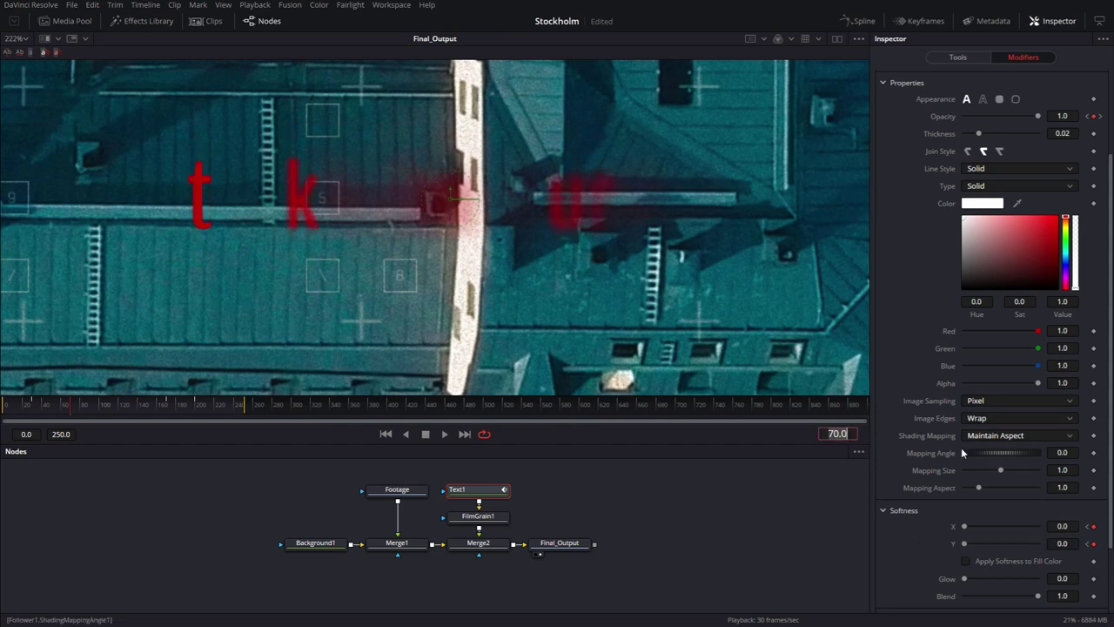
Keyframe softness at frame 170, raise X and Y to 20 at frame 200, then preview.
{"action": "type", "text": "170"}
{"action": "key", "text": "Return"}
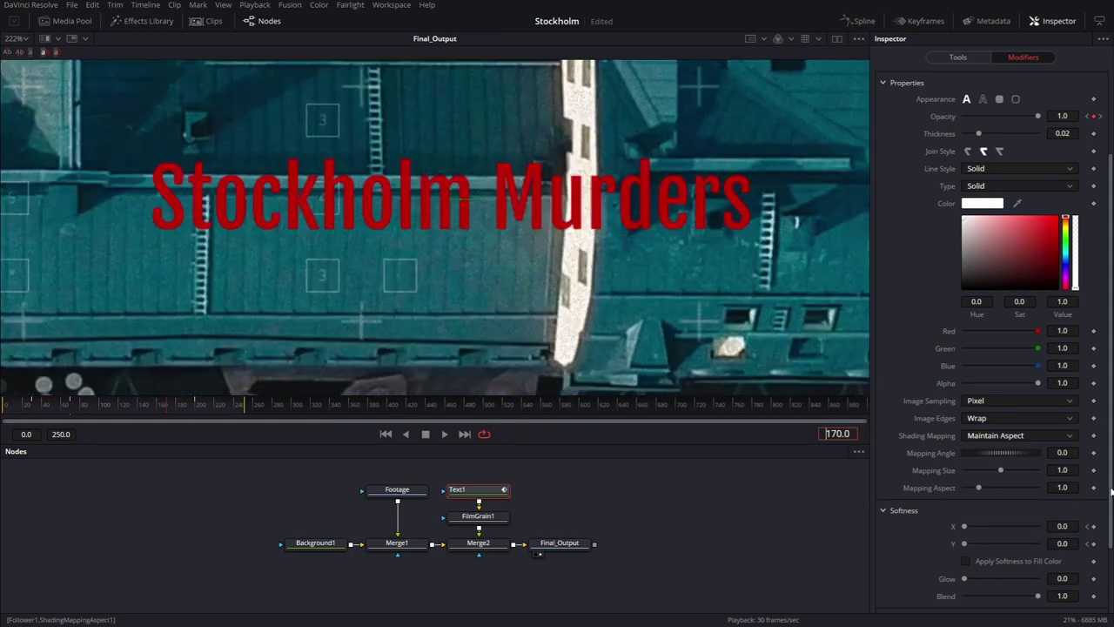
{"action": "left_click", "coordinate": [1094, 527]}
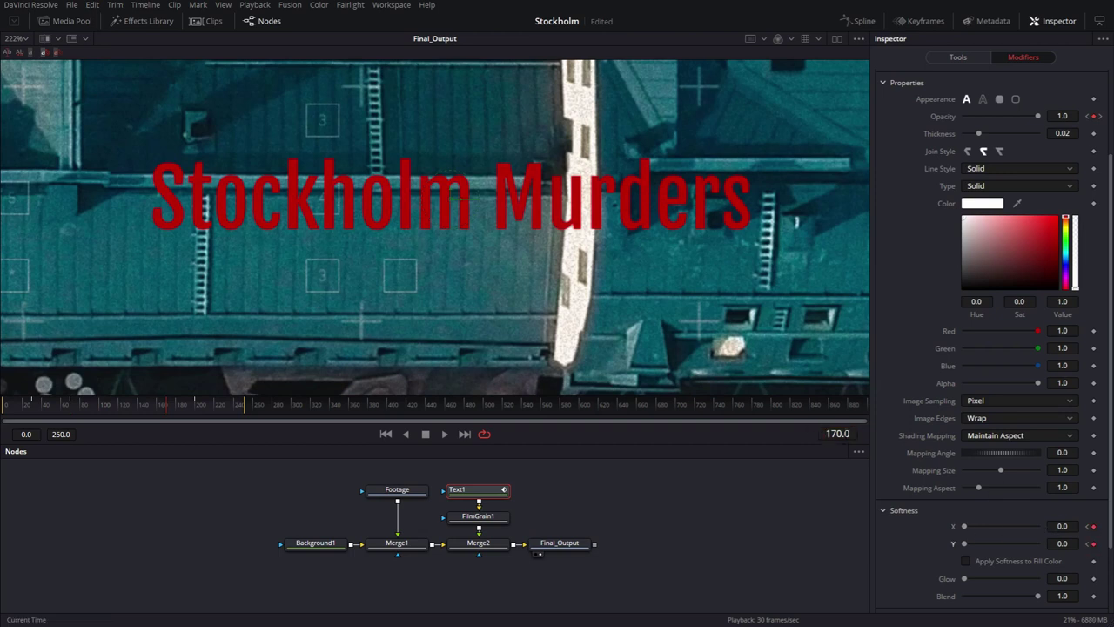
{"action": "left_click", "coordinate": [837, 434]}
{"action": "type", "text": "200"}
{"action": "key", "text": "Return"}
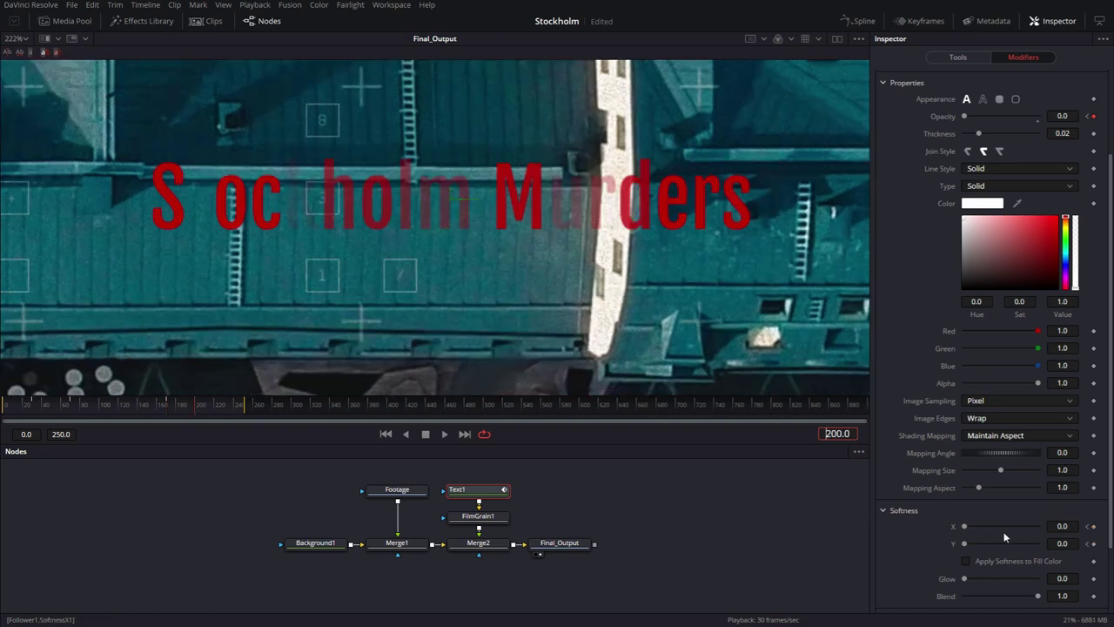
{"action": "left_click_drag", "start_coordinate": [967, 528], "coordinate": [1099, 529]}
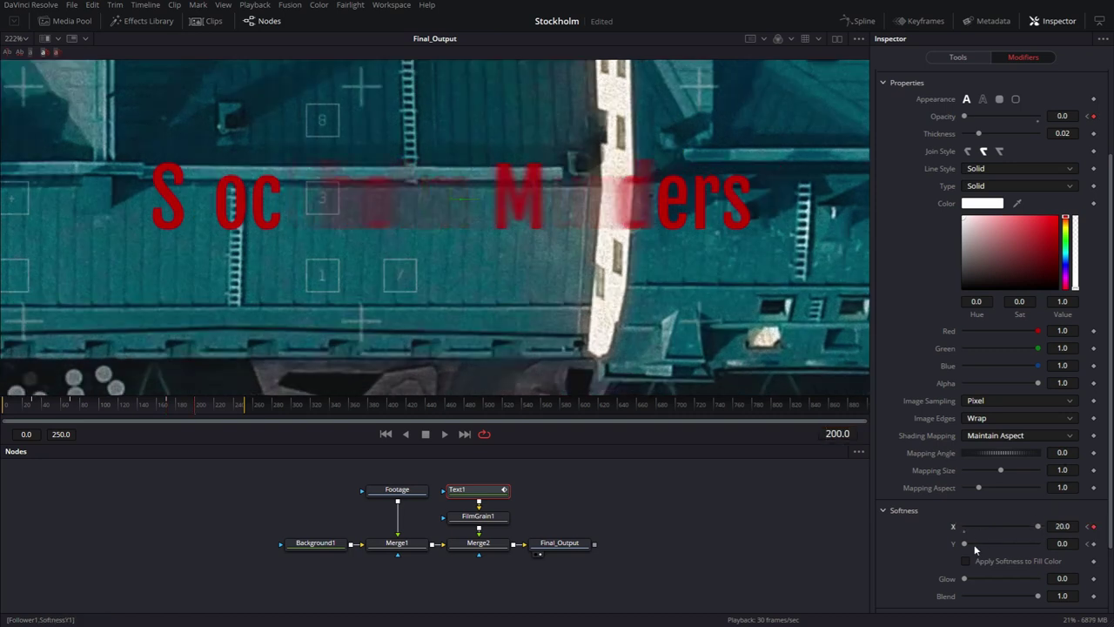
{"action": "left_click_drag", "start_coordinate": [965, 544], "coordinate": [1098, 544]}
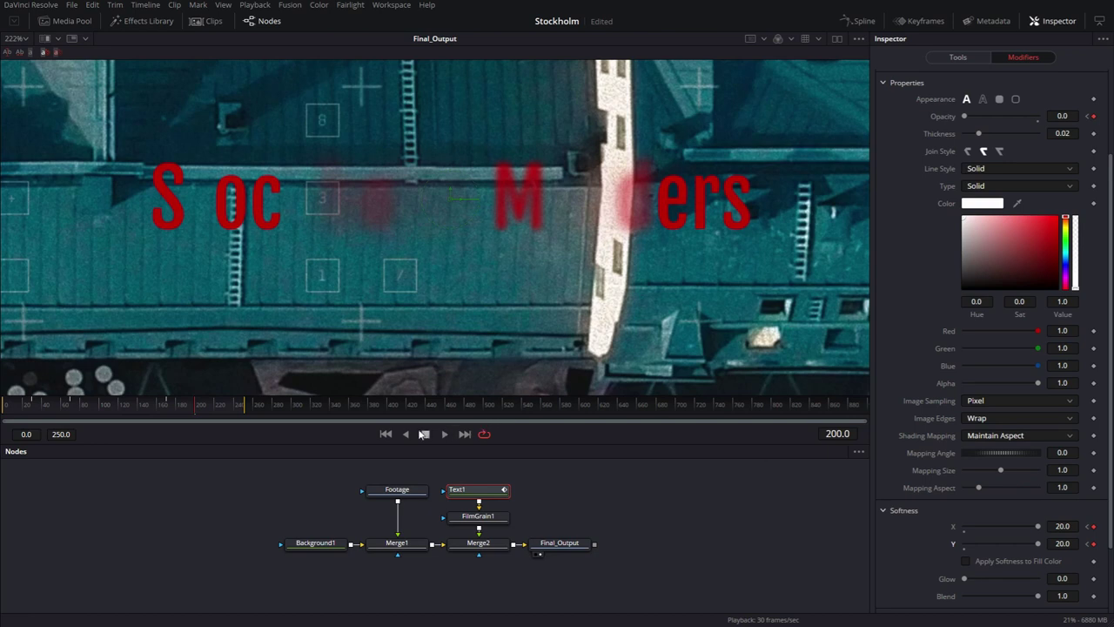
{"action": "left_click", "coordinate": [386, 434]}
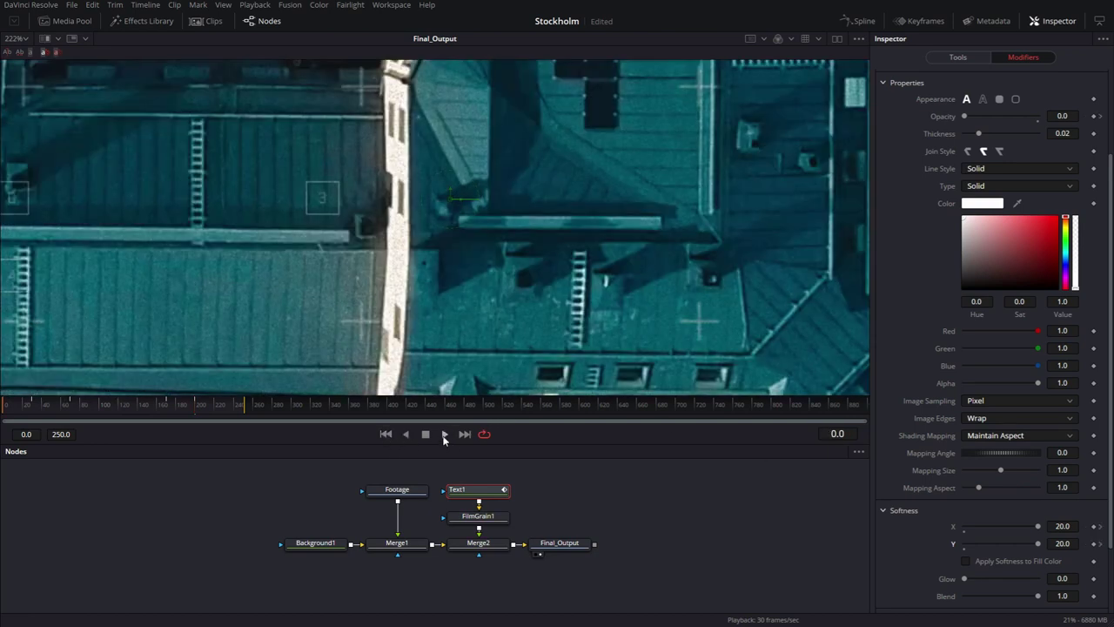
{"action": "left_click", "coordinate": [444, 434]}
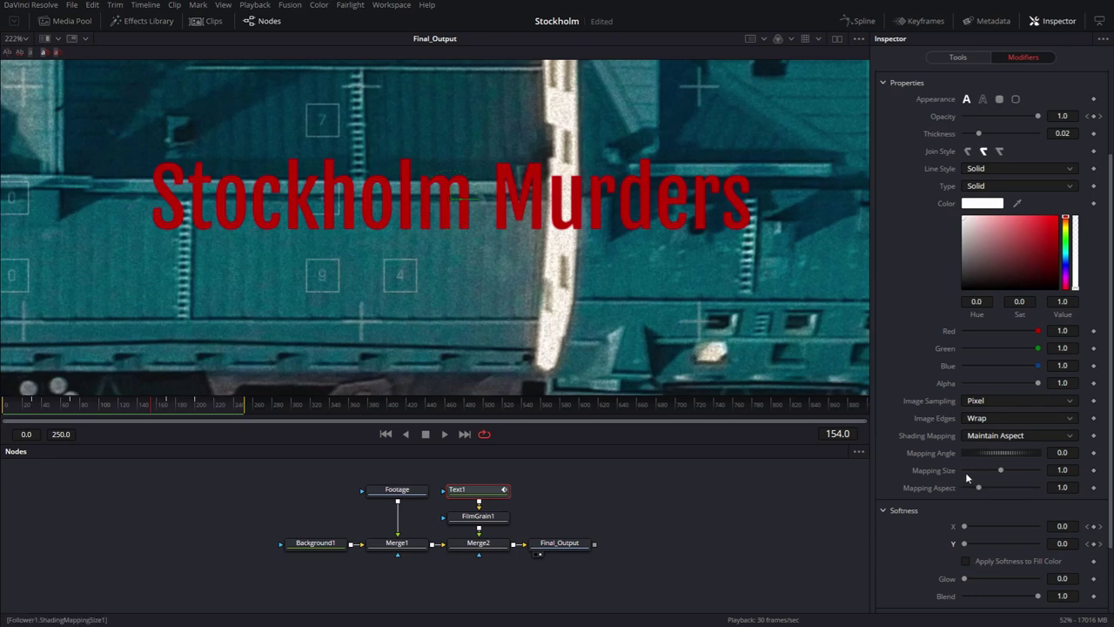
Keyframe Text1's Size at 0.045 on frame 30 and save the project.
{"action": "scroll", "coordinate": [966, 466], "scroll_direction": "up", "scroll_amount": 3}
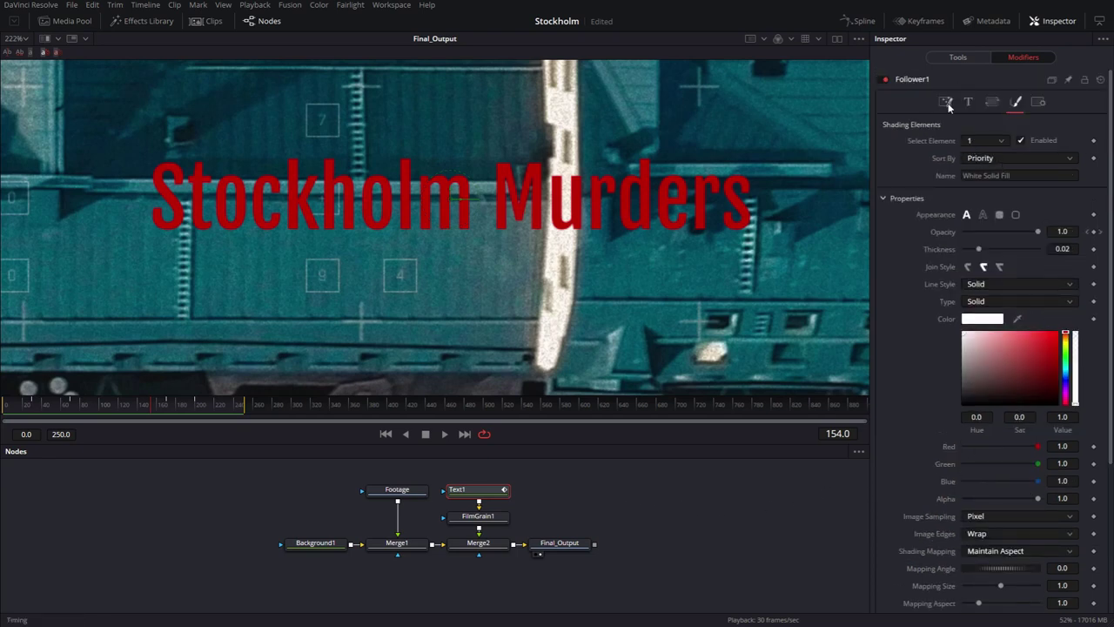
{"action": "left_click", "coordinate": [957, 57]}
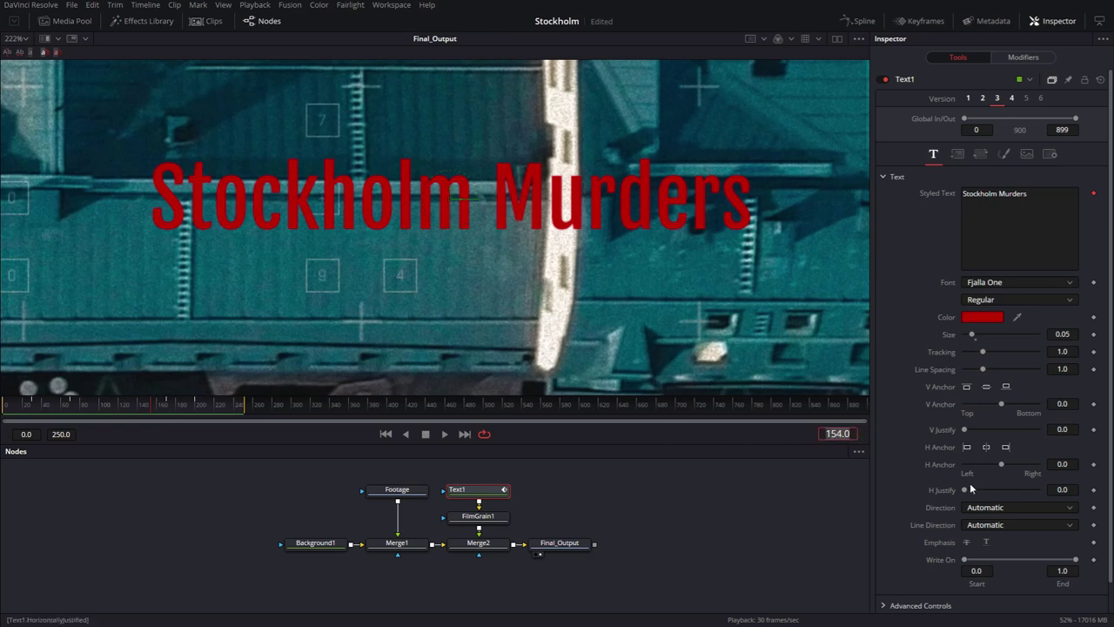
{"action": "type", "text": "30"}
{"action": "key", "text": "Return"}
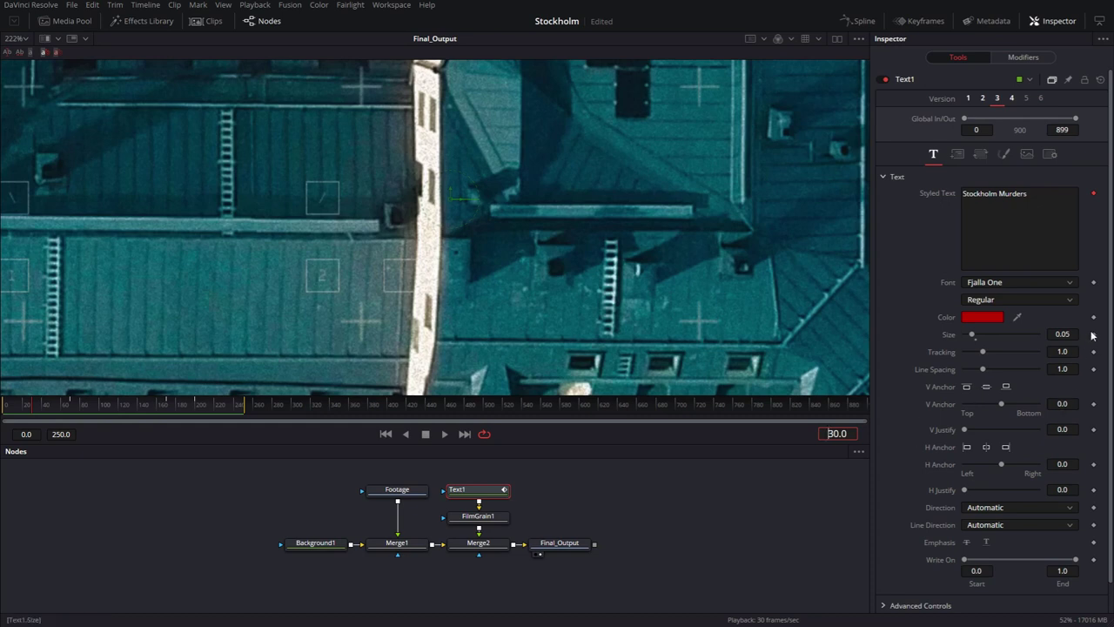
{"action": "left_click", "coordinate": [1093, 334]}
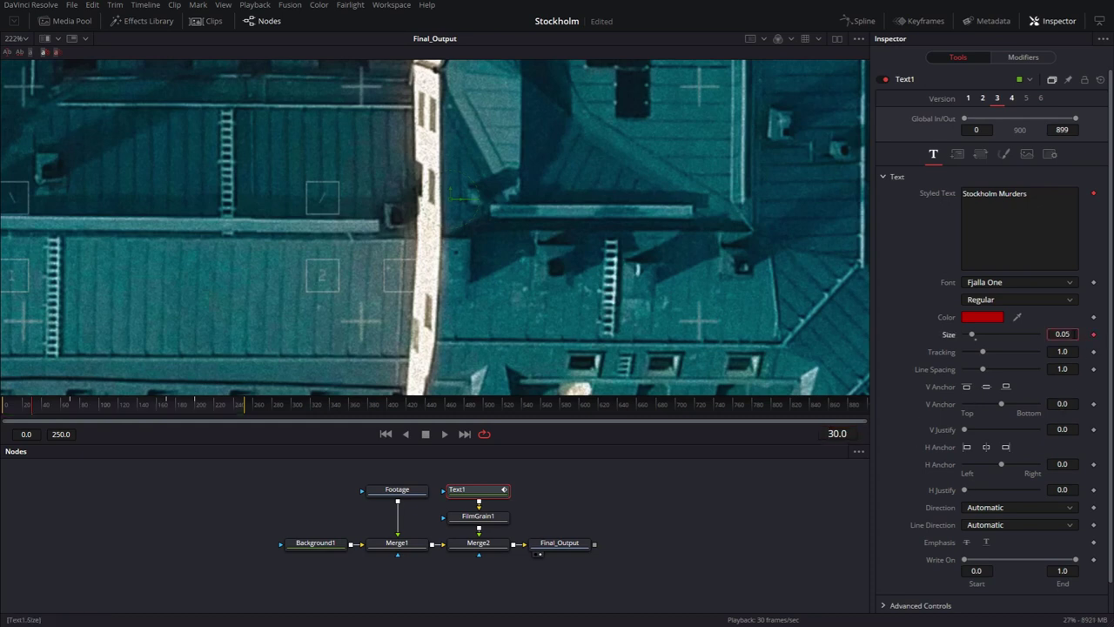
{"action": "type", "text": "0.045"}
{"action": "key", "text": "ctrl+s"}
{"action": "key", "text": "Return"}
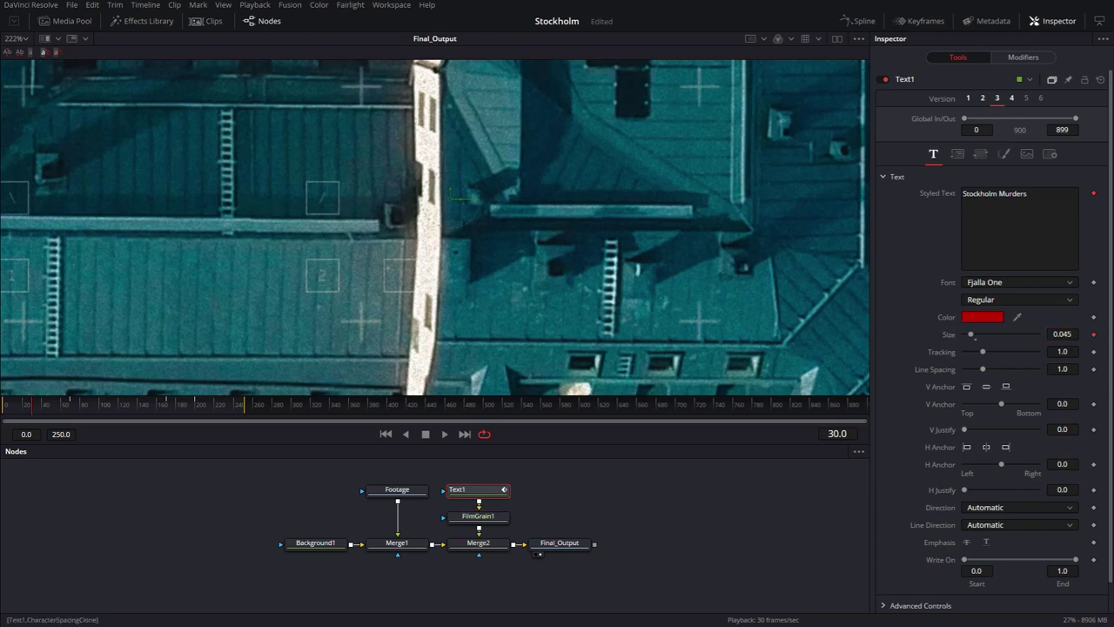
Keyframe Size 0.05 at frame 70 and play back the growth.
{"action": "left_click", "coordinate": [838, 434]}
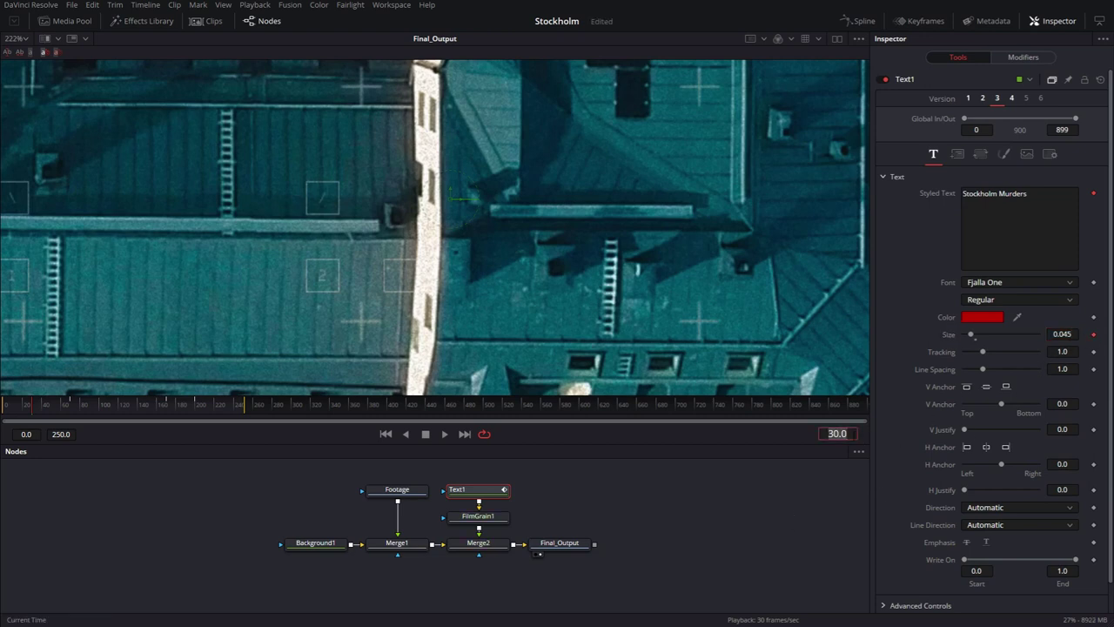
{"action": "type", "text": "70"}
{"action": "key", "text": "Return"}
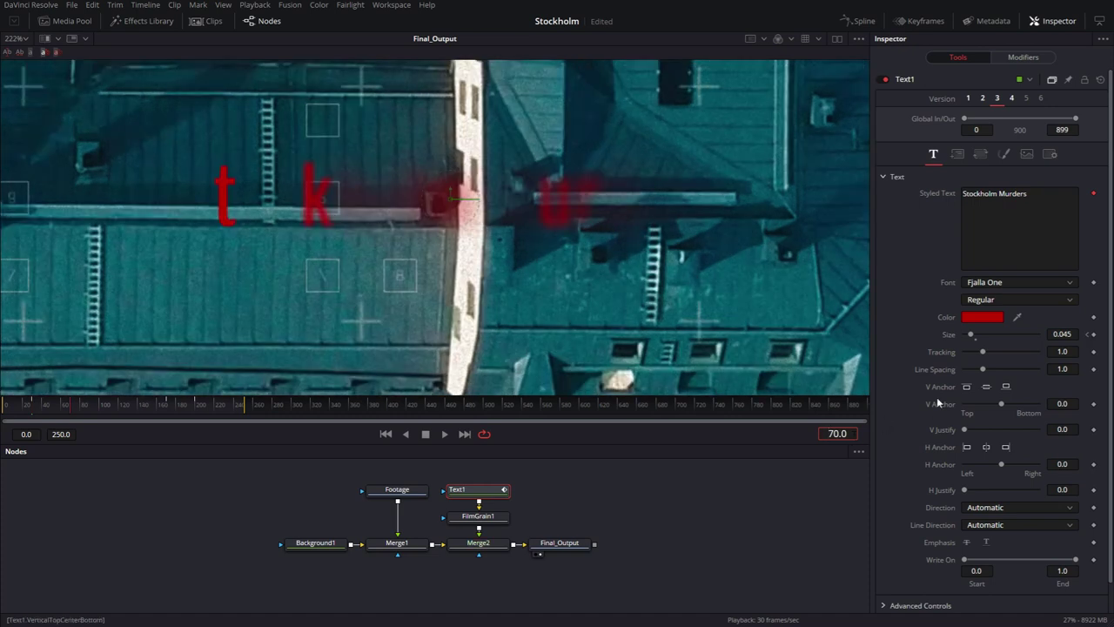
{"action": "left_click", "coordinate": [1094, 336]}
{"action": "left_click", "coordinate": [1062, 335]}
{"action": "type", "text": "0.05"}
{"action": "key", "text": "Return"}
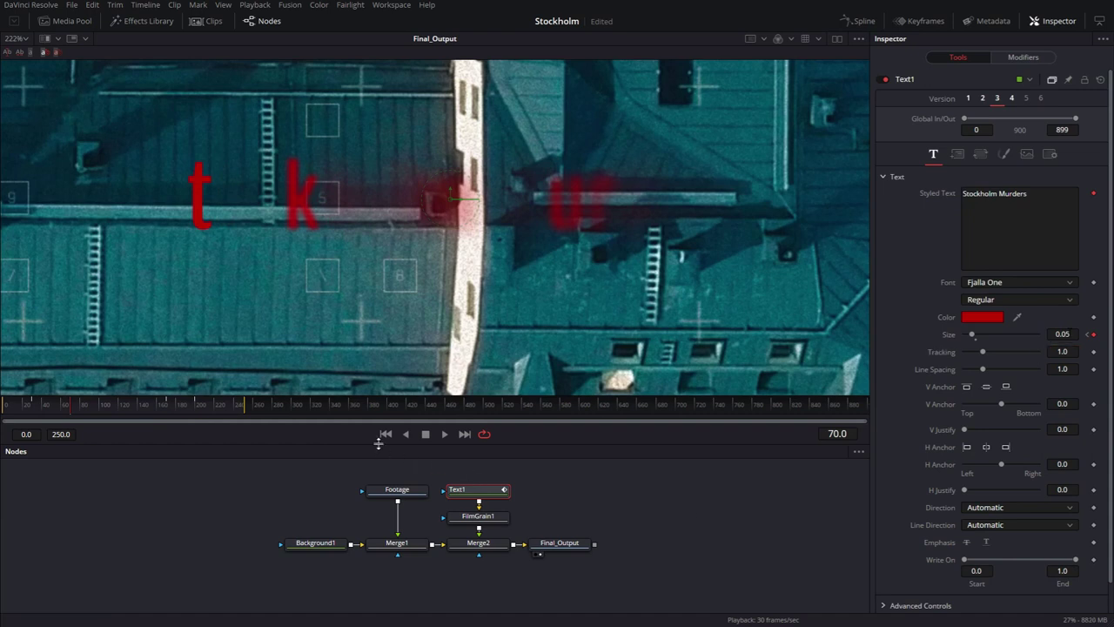
{"action": "key", "text": "space"}
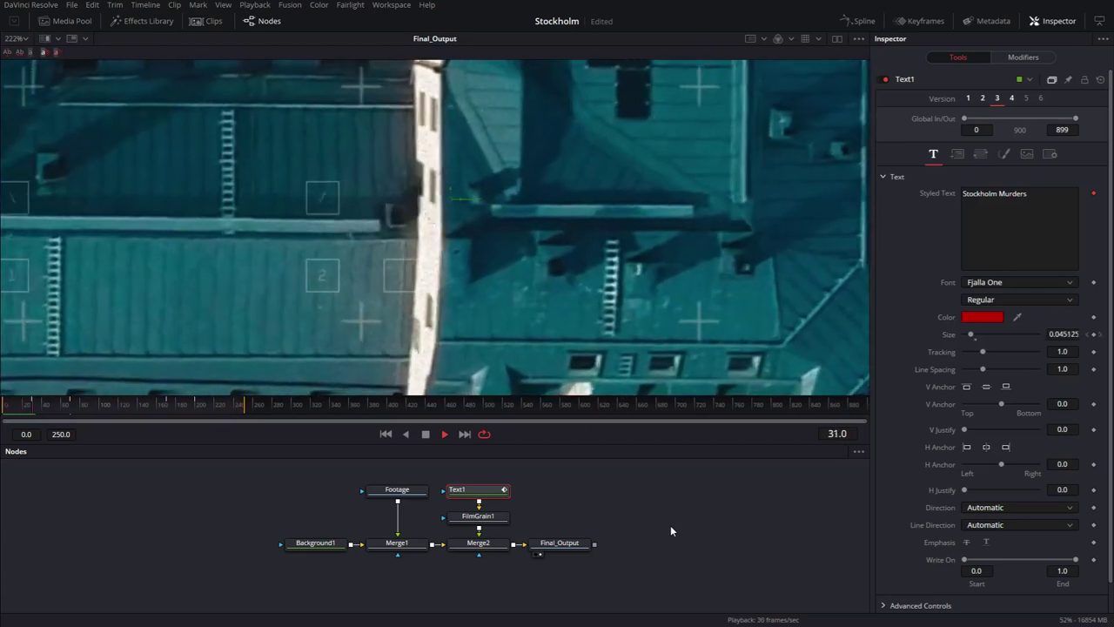
Stop playback and set a Tracking keyframe at 1.0 on frame 70.
{"action": "key", "text": "space"}
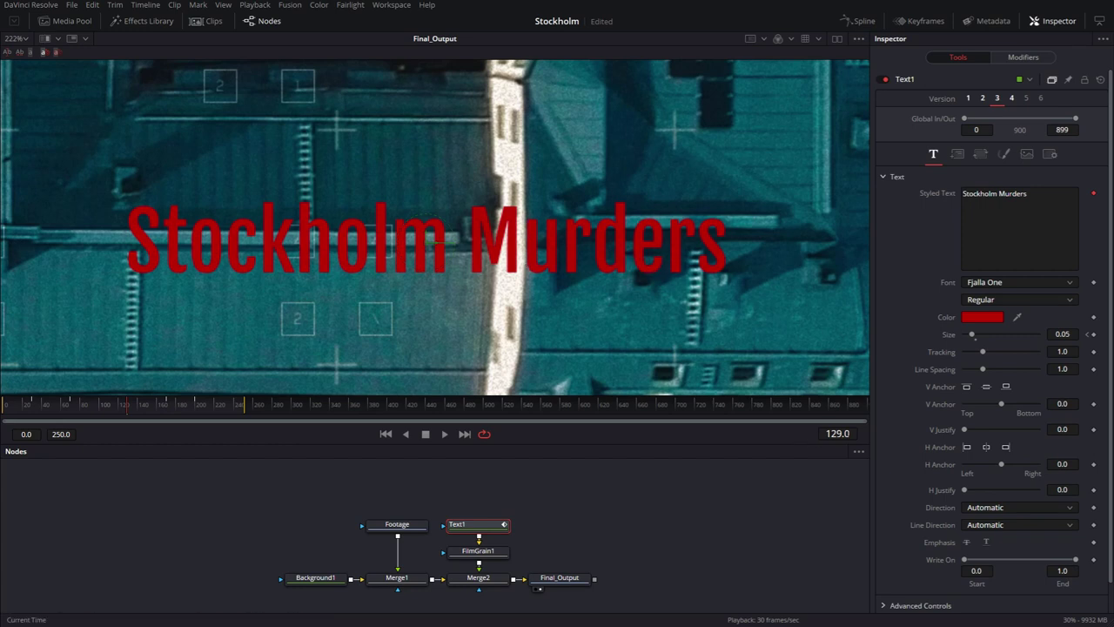
{"action": "left_click", "coordinate": [838, 433]}
{"action": "type", "text": "70"}
{"action": "key", "text": "Return"}
{"action": "left_click", "coordinate": [1093, 352]}
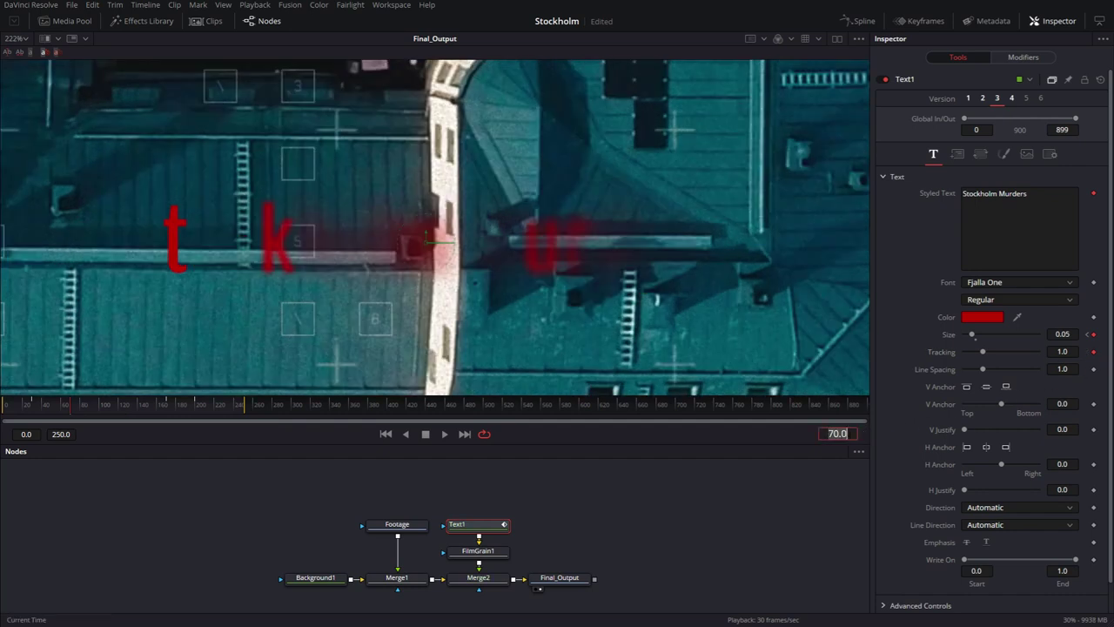
Set Tracking to 1.05 at frame 220 and preview from the first frame.
{"action": "type", "text": "220"}
{"action": "key", "text": "Return"}
{"action": "left_click", "coordinate": [1062, 352]}
{"action": "type", "text": "1.05"}
{"action": "key", "text": "Tab"}
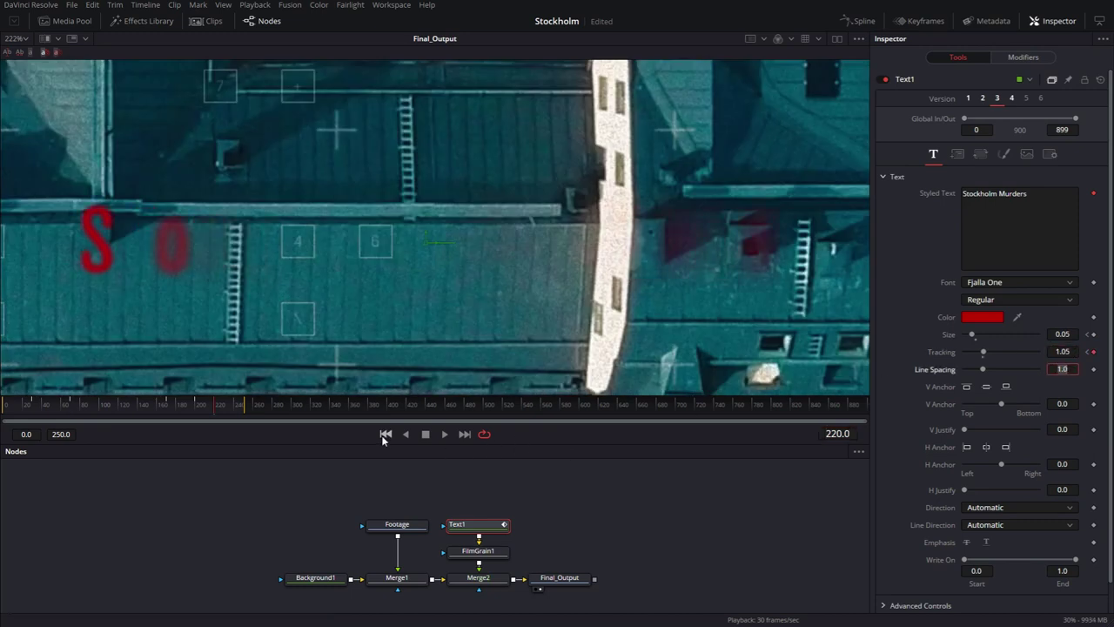
{"action": "left_click", "coordinate": [384, 437]}
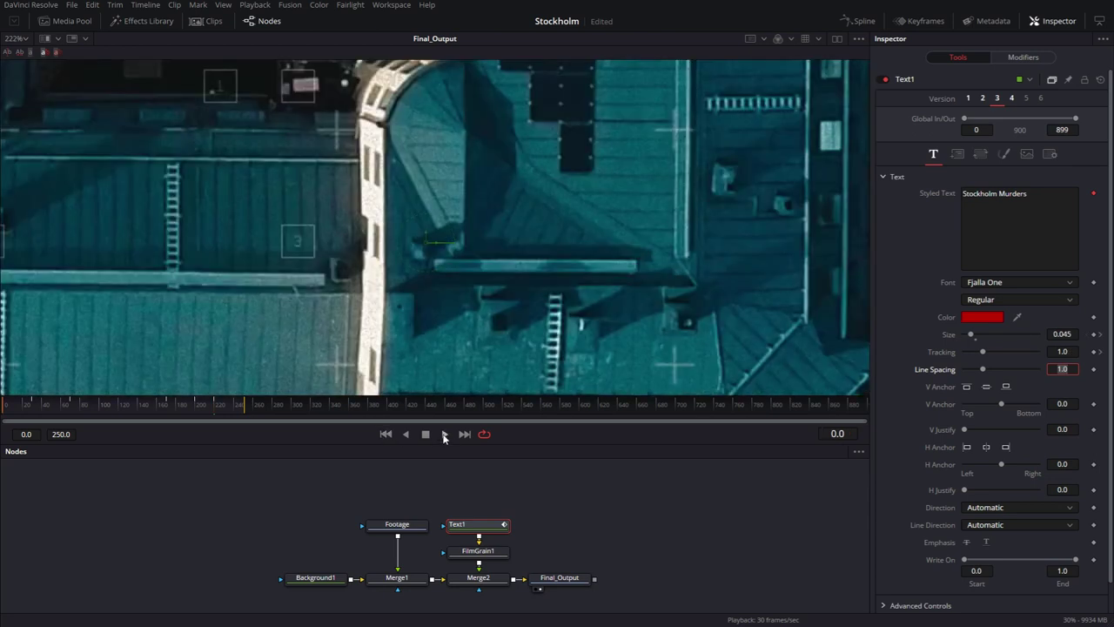
{"action": "left_click", "coordinate": [444, 434]}
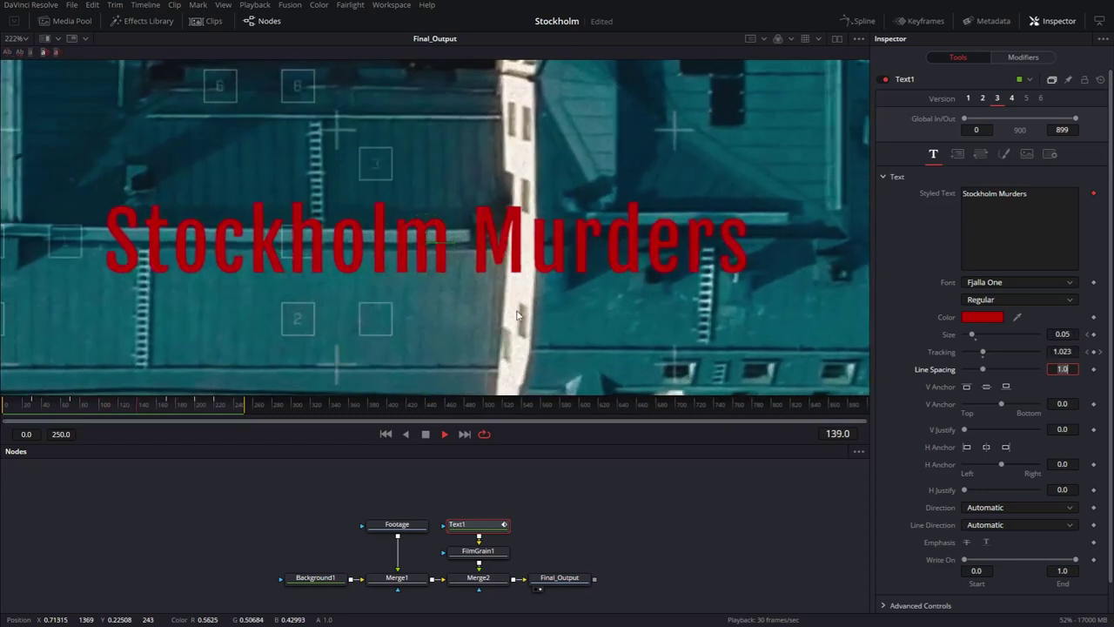
Add a Text+ node and connect it into the composite through a new Merge.
{"action": "key", "text": "ctrl+f"}
{"action": "left_click_drag", "start_coordinate": [560, 577], "coordinate": [640, 576]}
{"action": "key", "text": "shift+space"}
{"action": "type", "text": "tex"}
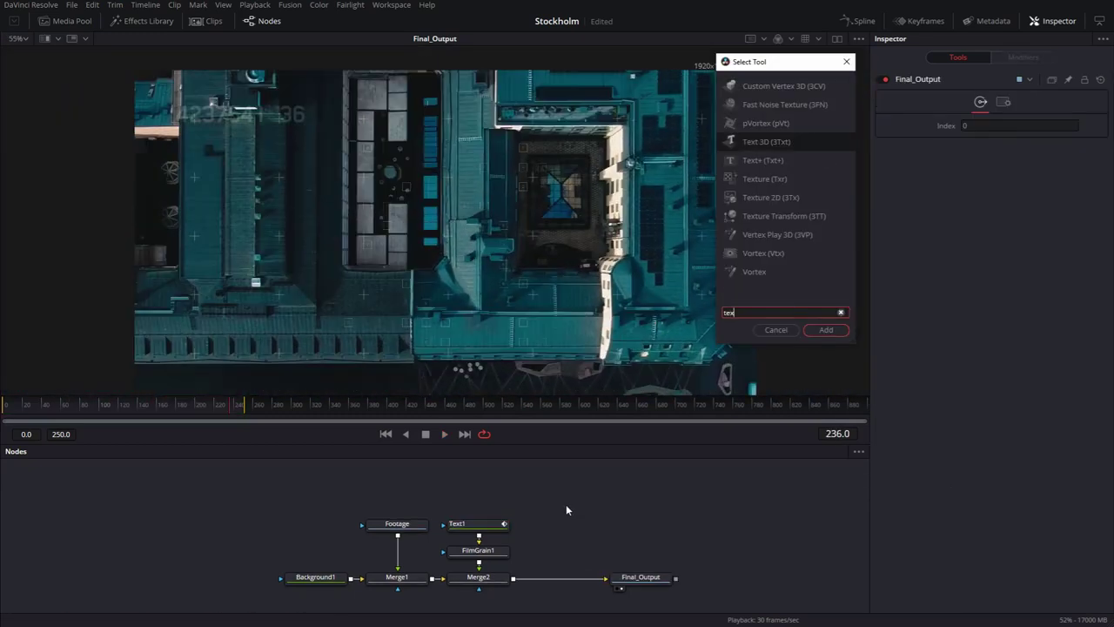
{"action": "type", "text": "t+"}
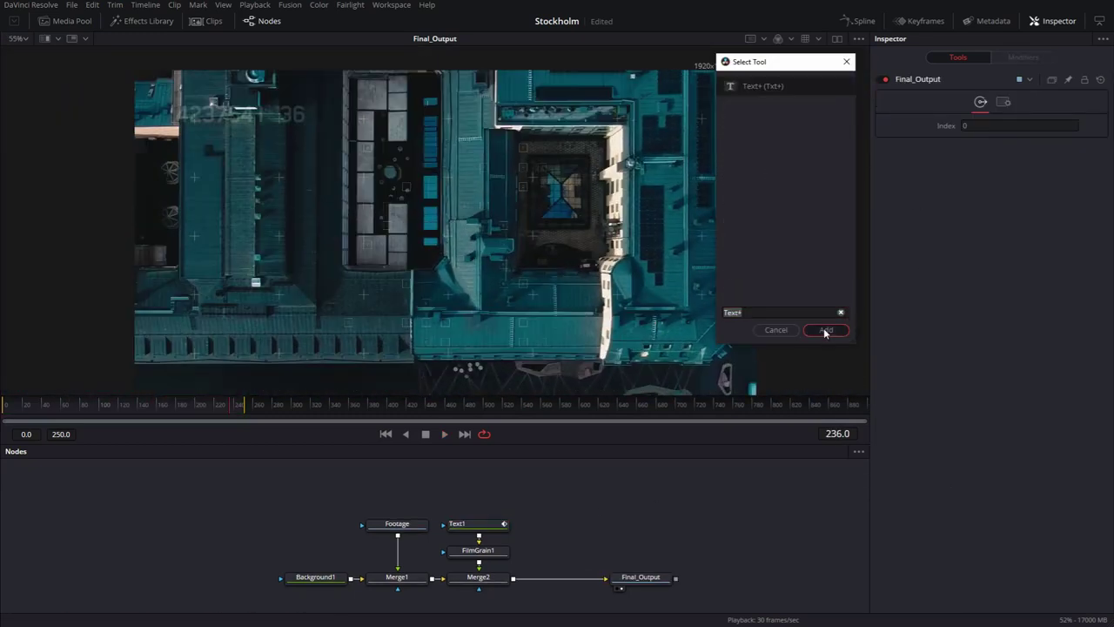
{"action": "left_click", "coordinate": [824, 330]}
{"action": "left_click_drag", "start_coordinate": [595, 498], "coordinate": [558, 578]}
Paste a copy of FilmGrain1 after the new text and replace its text with the actor's name.
{"action": "left_click", "coordinate": [484, 552]}
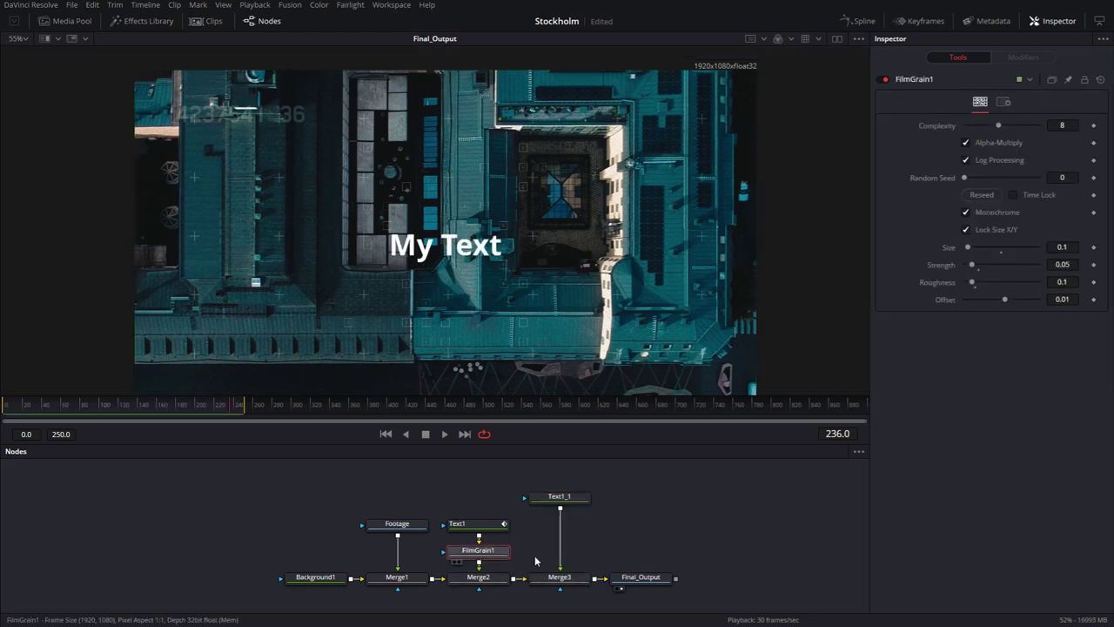
{"action": "left_click", "coordinate": [564, 496]}
{"action": "key", "text": "ctrl+v"}
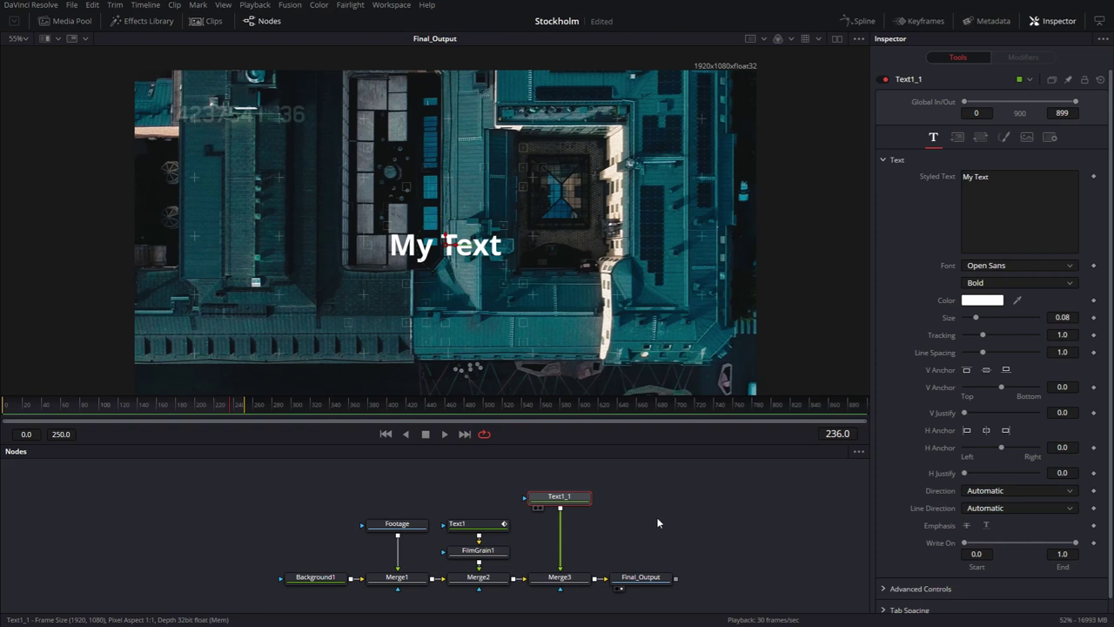
{"action": "key", "text": "ctrl+a"}
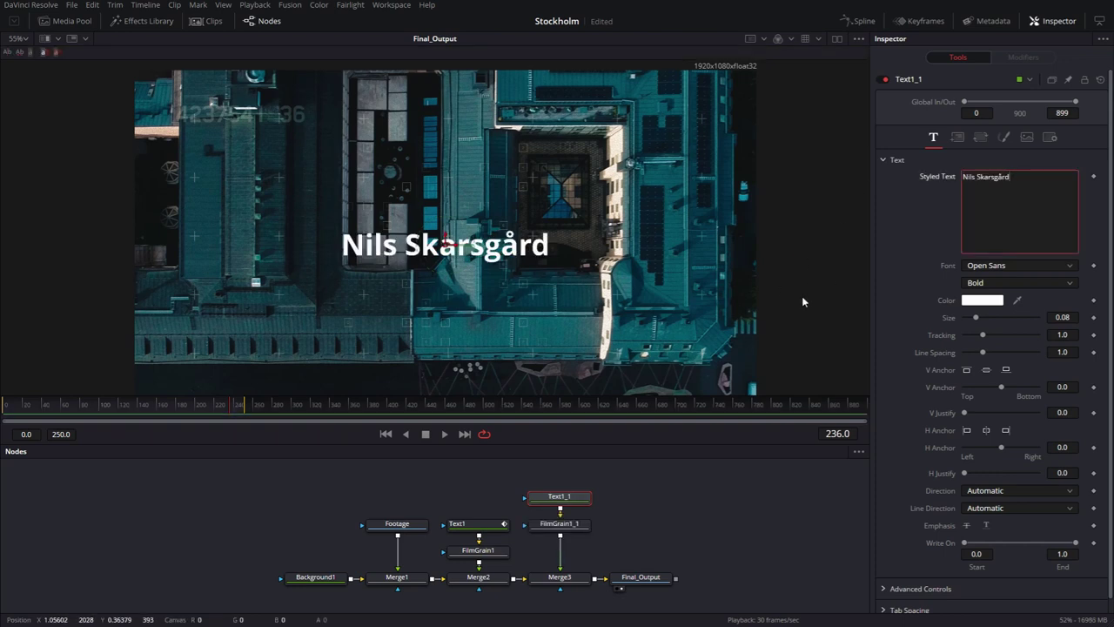
Set the name credit to Fjalla One at size 0.06 and place it lower left.
{"action": "left_click", "coordinate": [1019, 265]}
{"action": "left_click", "coordinate": [1002, 355]}
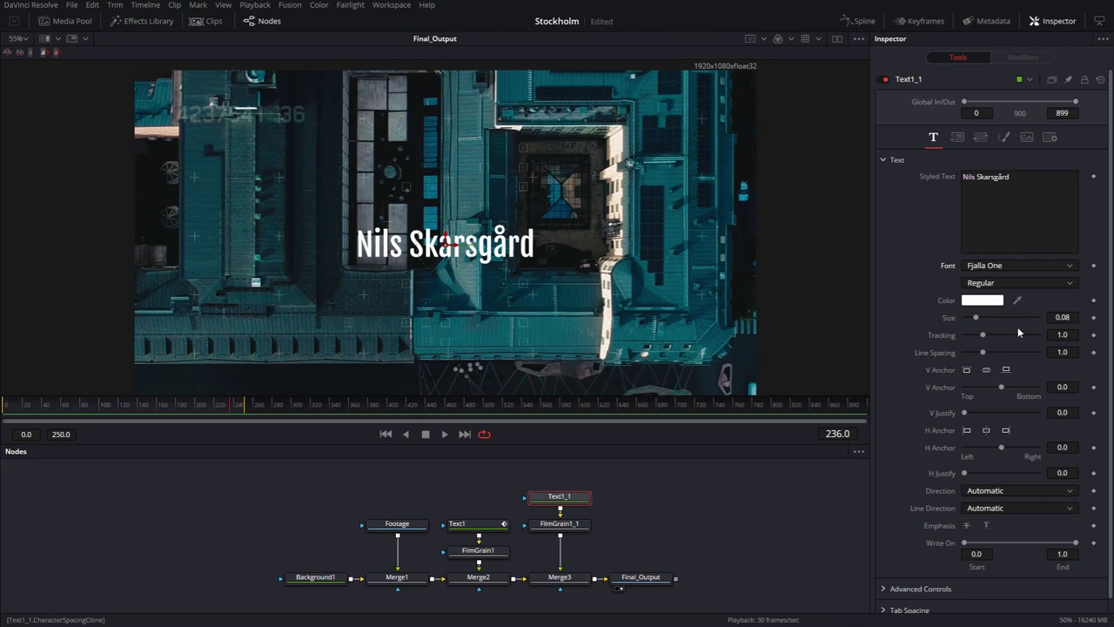
{"action": "left_click", "coordinate": [1062, 317]}
{"action": "type", "text": "6"}
{"action": "key", "text": "Tab"}
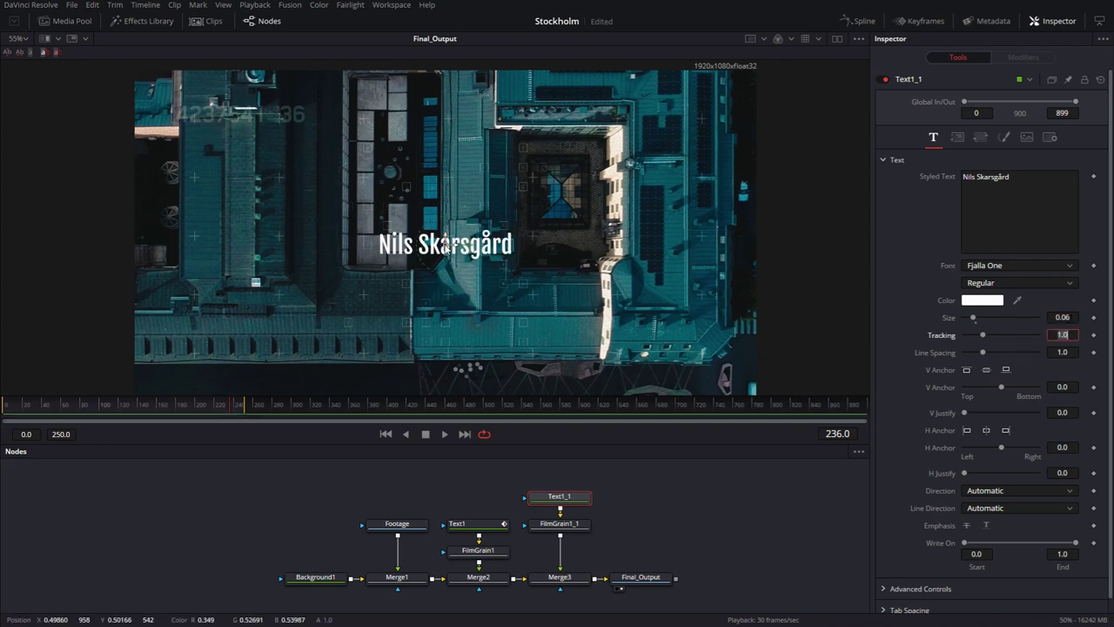
{"action": "left_click_drag", "start_coordinate": [444, 244], "coordinate": [251, 323]}
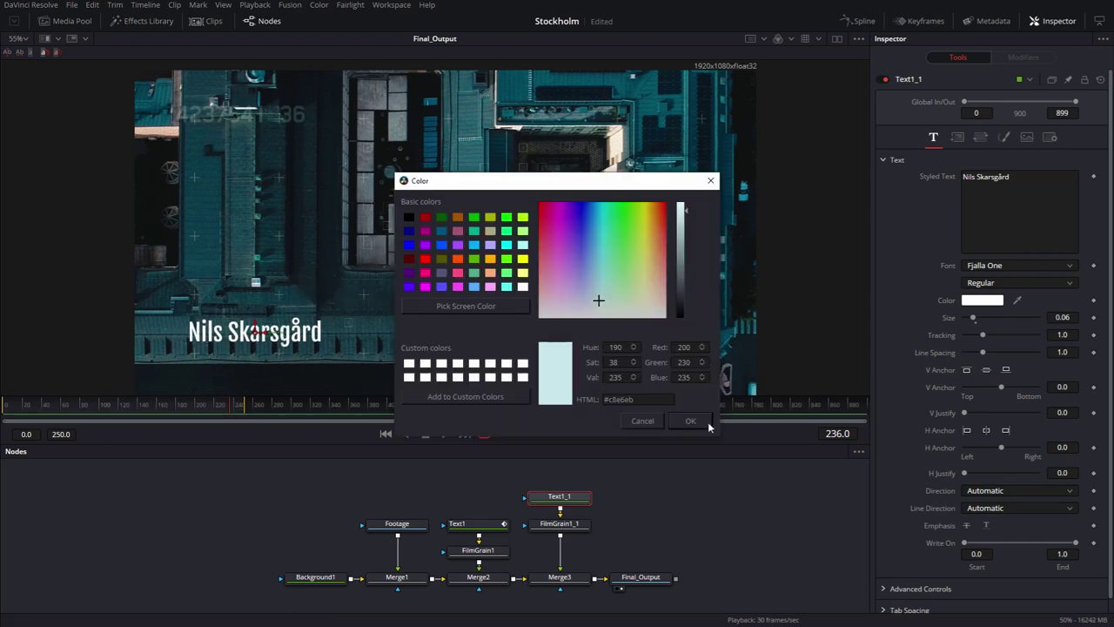
Confirm the pale cyan credit colour and extend the render range end to frame 421.
{"action": "left_click", "coordinate": [691, 421]}
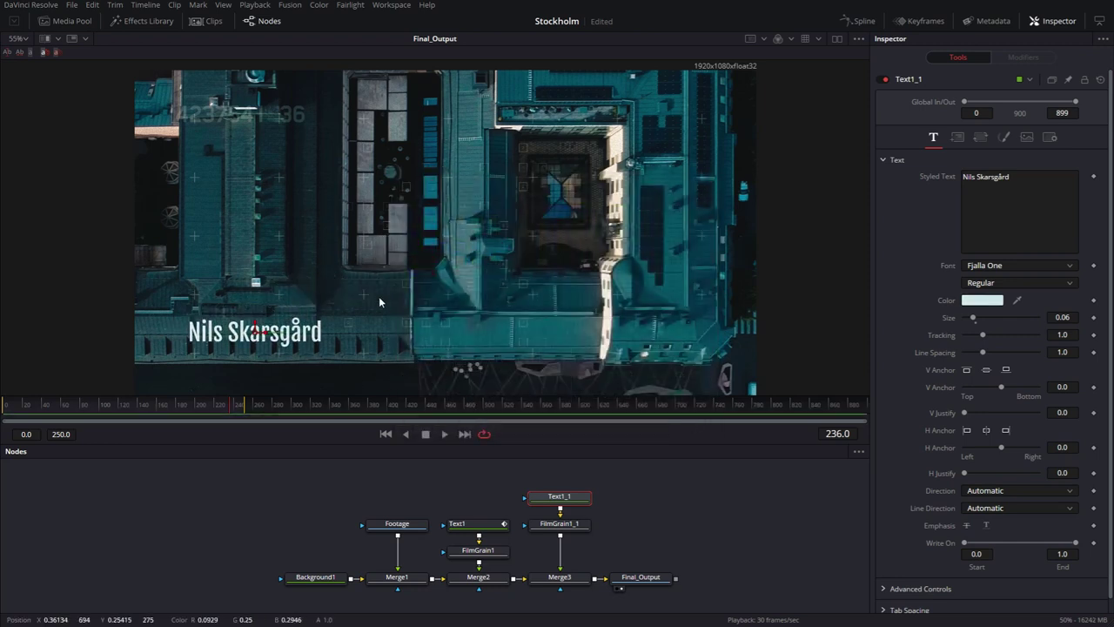
{"action": "scroll", "coordinate": [378, 292], "scroll_direction": "down", "scroll_amount": 1}
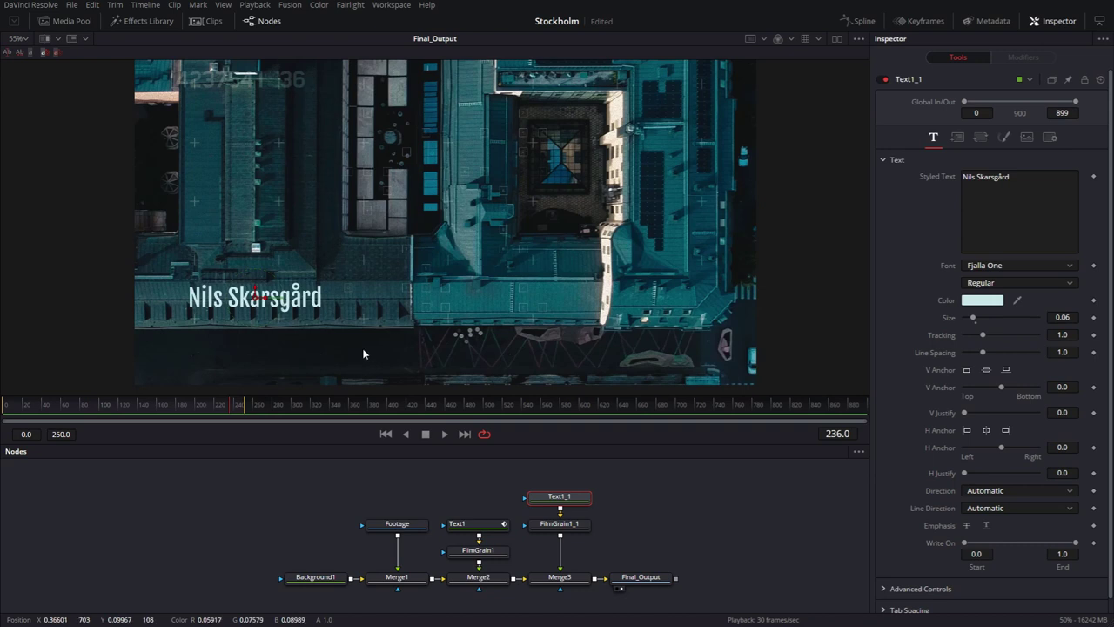
{"action": "left_click_drag", "start_coordinate": [249, 406], "coordinate": [409, 411]}
Keyframe the credit's opacity from 0 at frame 250 to 1.0 at frame 290.
{"action": "left_click", "coordinate": [837, 433]}
{"action": "type", "text": "25"}
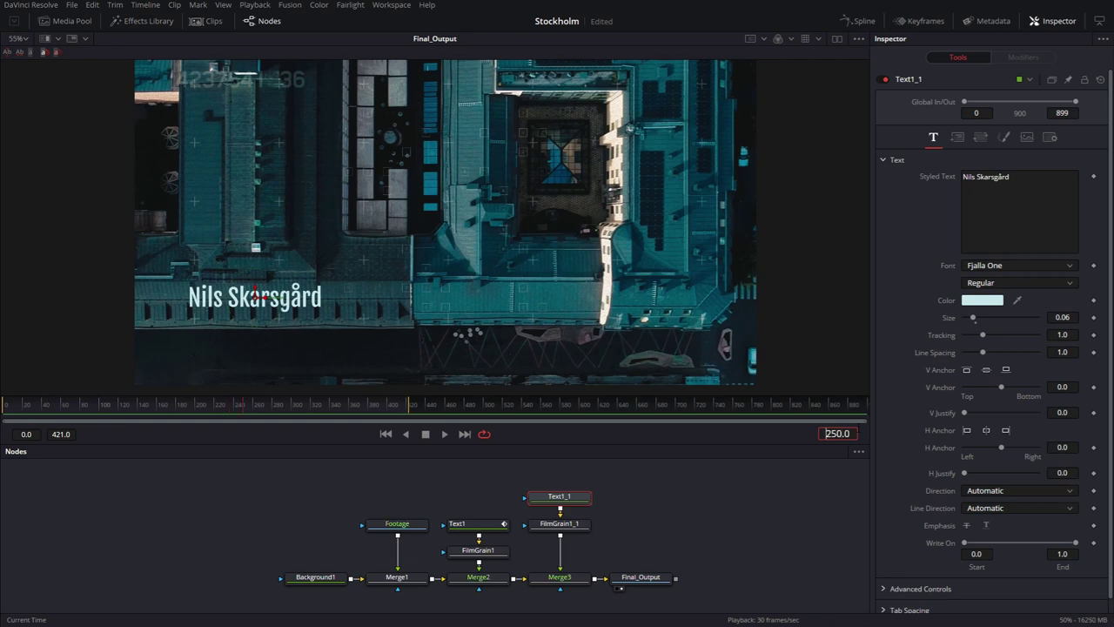
{"action": "type", "text": "0"}
{"action": "key", "text": "Return"}
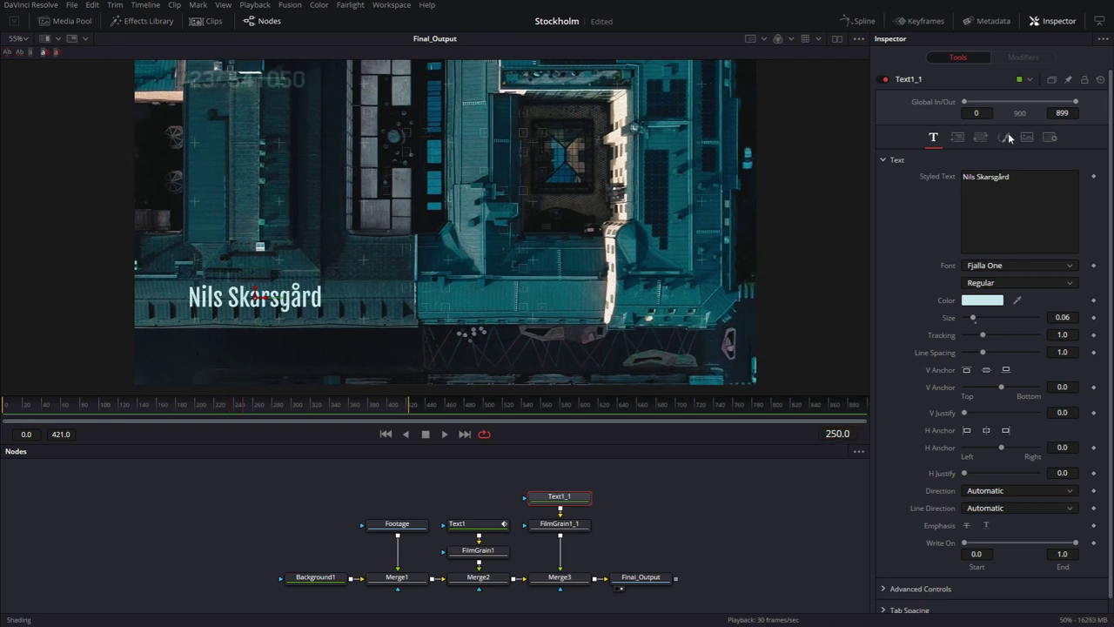
{"action": "left_click", "coordinate": [1005, 136]}
{"action": "left_click", "coordinate": [1093, 267]}
{"action": "left_click_drag", "start_coordinate": [1038, 265], "coordinate": [876, 267]}
{"action": "left_click", "coordinate": [838, 433]}
{"action": "type", "text": "290"}
{"action": "key", "text": "Return"}
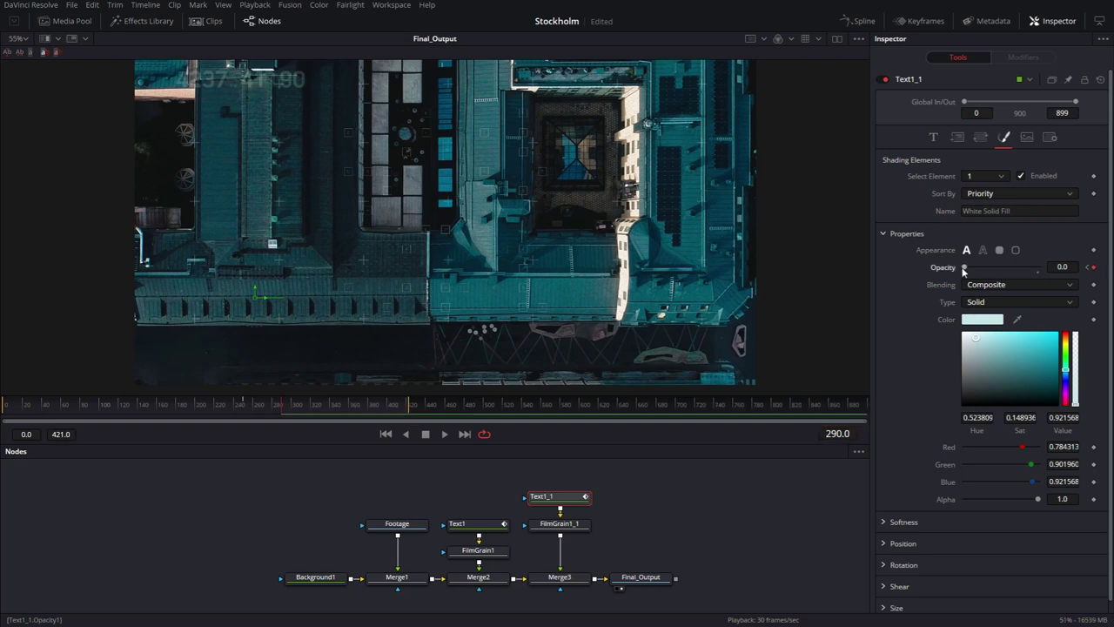
{"action": "left_click_drag", "start_coordinate": [972, 266], "coordinate": [1041, 267]}
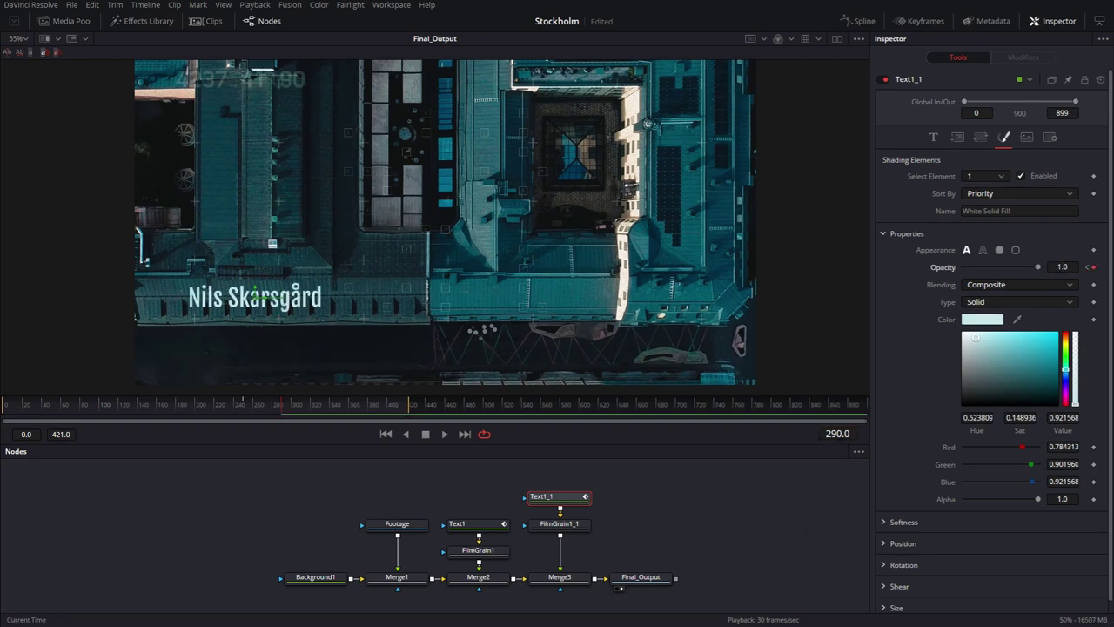
Hold opacity 1.0 with a keyframe at frame 390, fading to 0 at frame 430.
{"action": "type", "text": "390"}
{"action": "key", "text": "Return"}
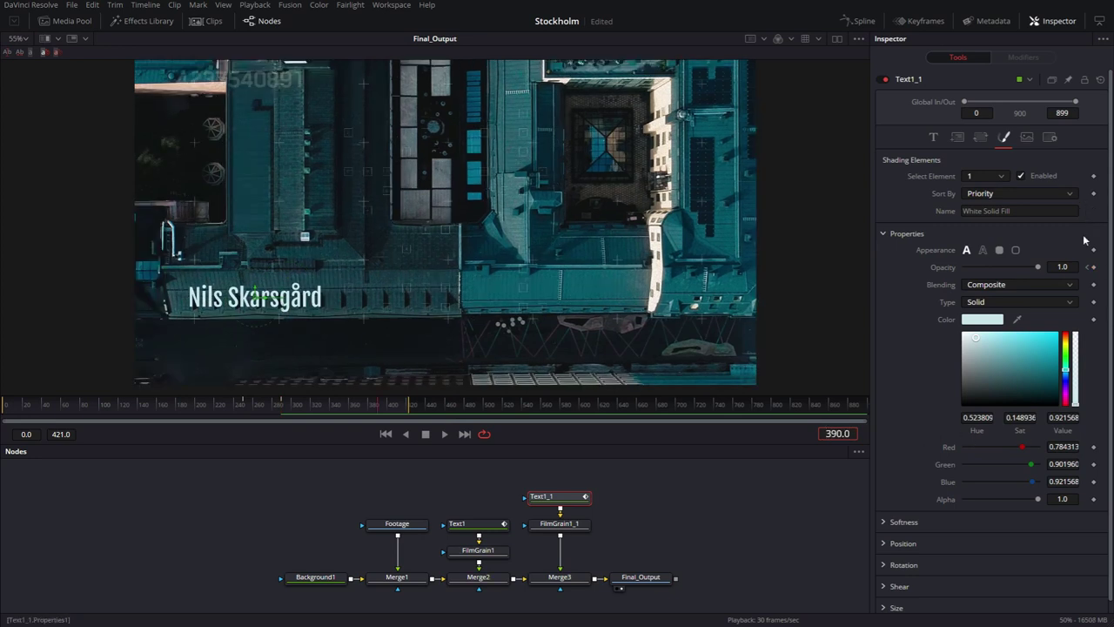
{"action": "left_click", "coordinate": [1094, 267]}
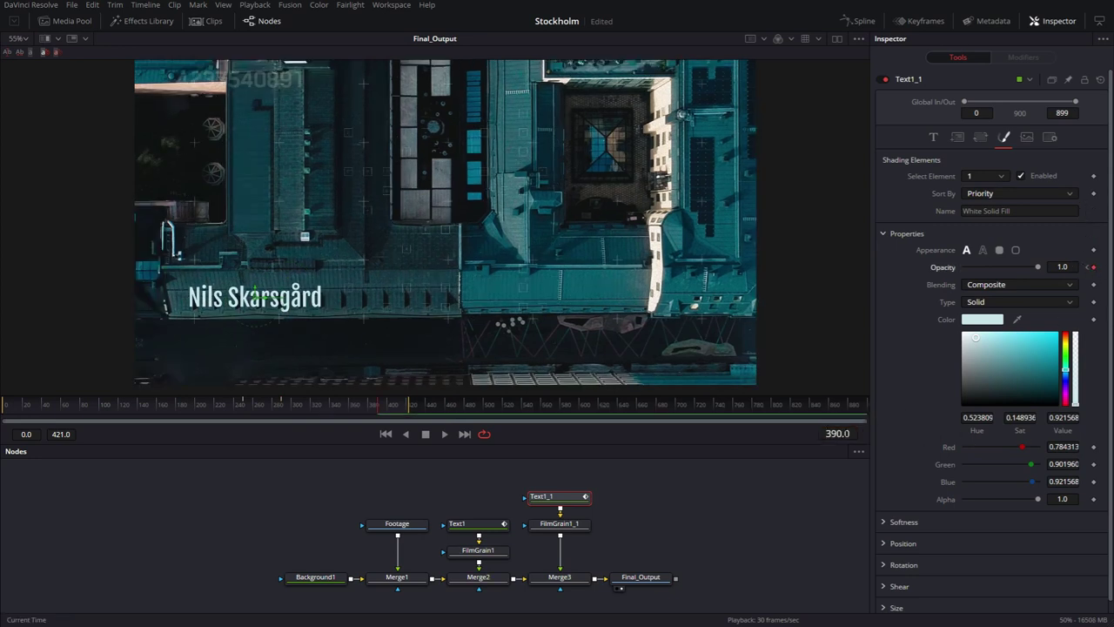
{"action": "type", "text": "430"}
{"action": "key", "text": "Return"}
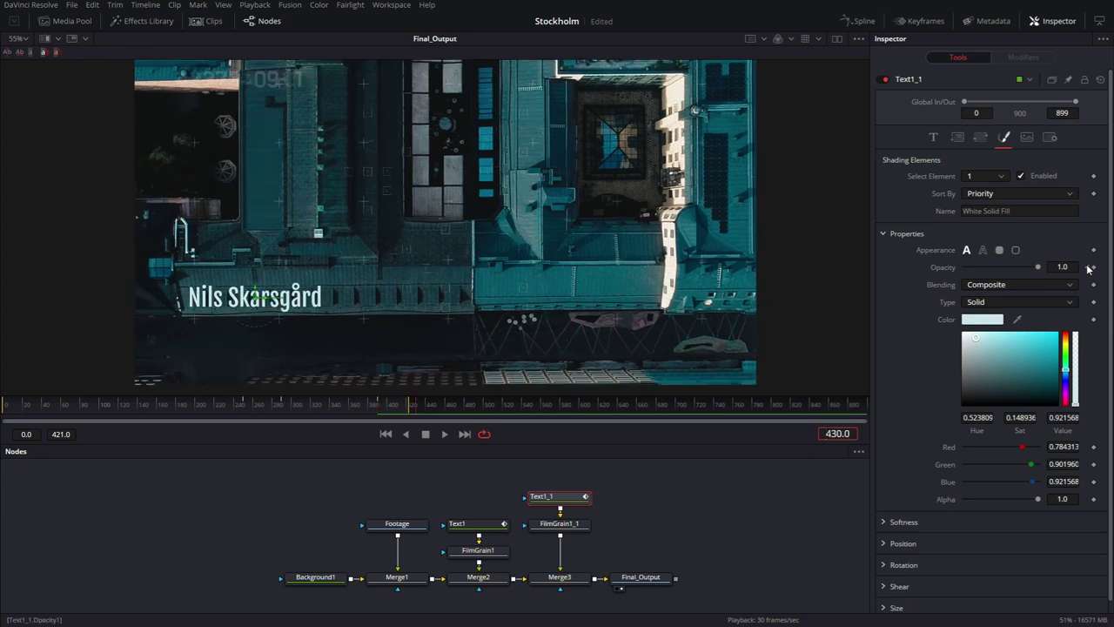
{"action": "left_click", "coordinate": [1095, 268]}
{"action": "left_click_drag", "start_coordinate": [988, 267], "coordinate": [552, 452]}
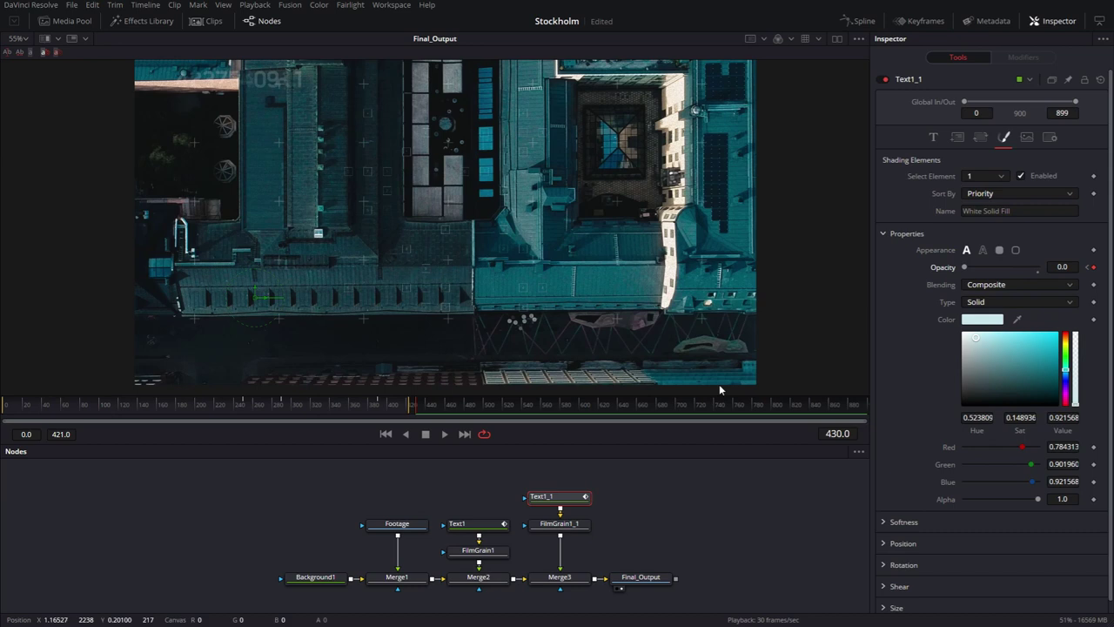
Attach a TextScramble modifier to the Styled Text with randomness 0.03.
{"action": "left_click", "coordinate": [933, 137]}
{"action": "right_click", "coordinate": [943, 205]}
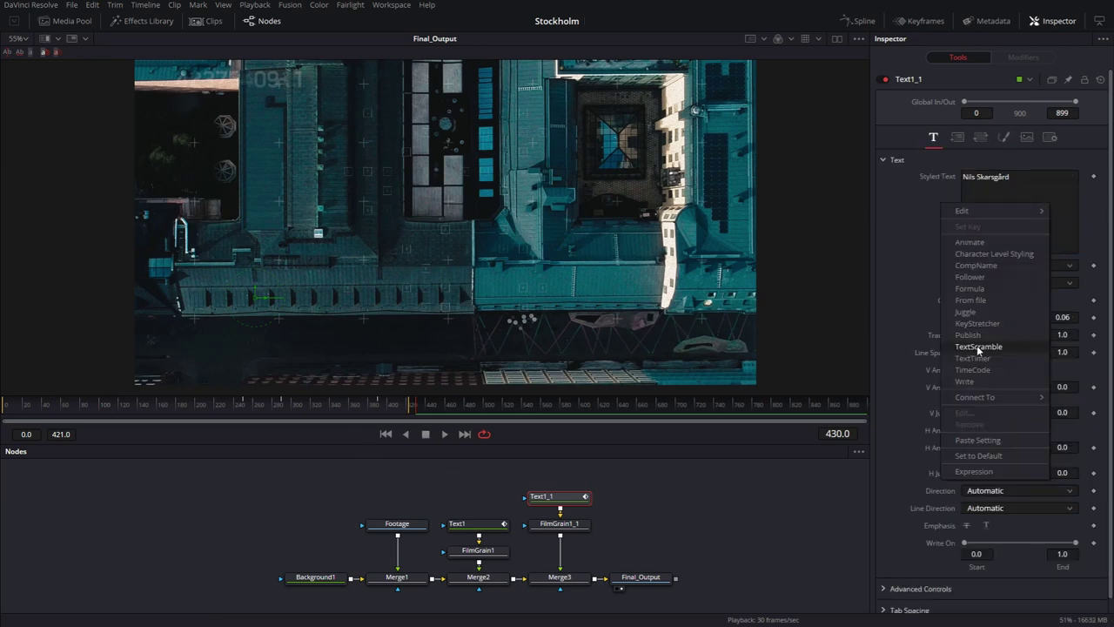
{"action": "left_click", "coordinate": [978, 346]}
{"action": "left_click", "coordinate": [1018, 57]}
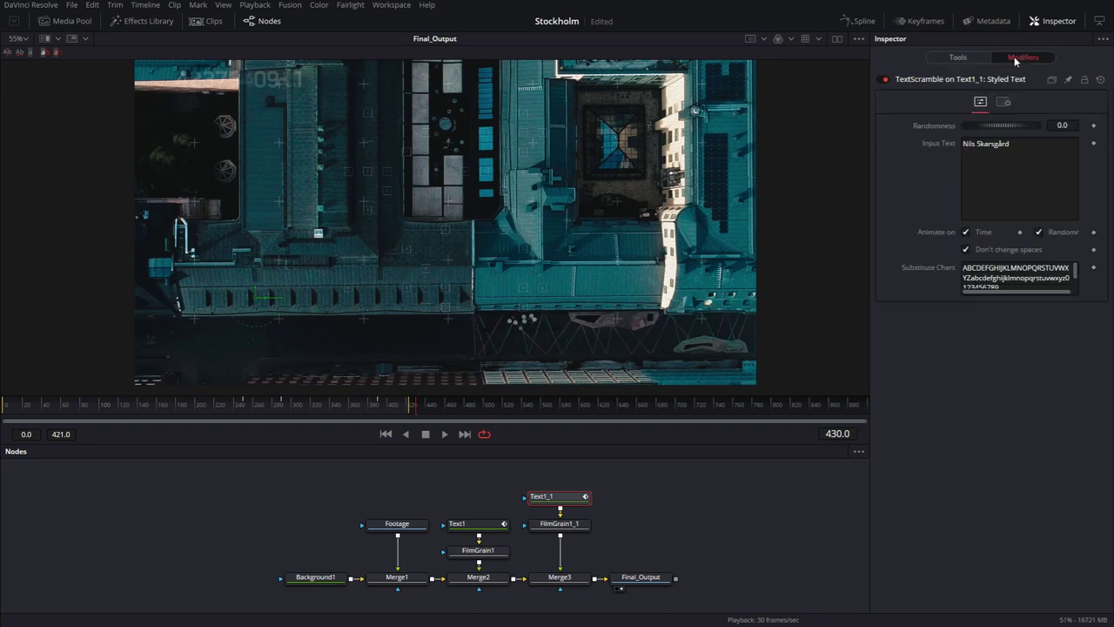
{"action": "left_click", "coordinate": [1062, 125]}
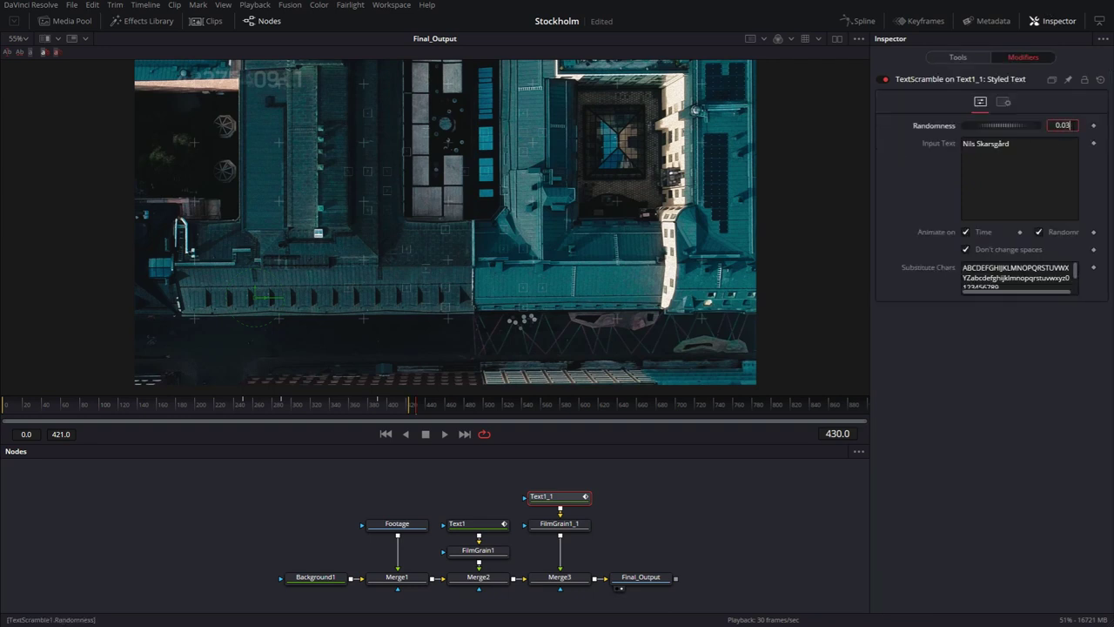
{"action": "left_click", "coordinate": [1018, 174]}
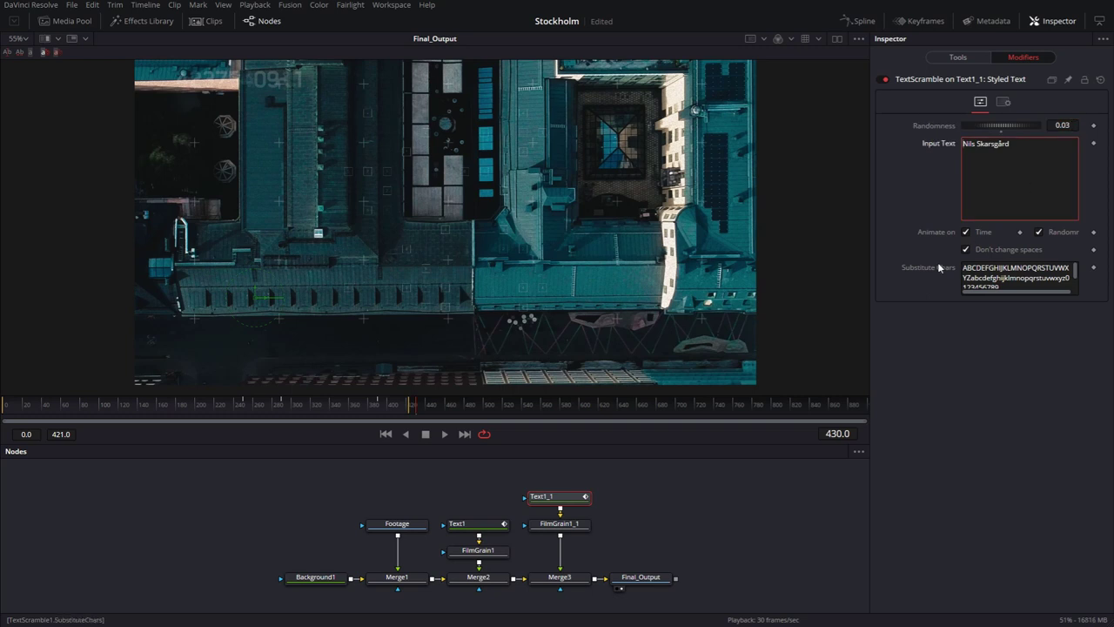
Delete the uppercase letters and digits from Substitute Chars, leaving only a–z.
{"action": "left_click_drag", "start_coordinate": [1068, 268], "coordinate": [924, 270]}
{"action": "key", "text": "BackSpace"}
{"action": "key", "text": "Delete"}
{"action": "key", "text": "Delete"}
{"action": "key", "text": "Delete"}
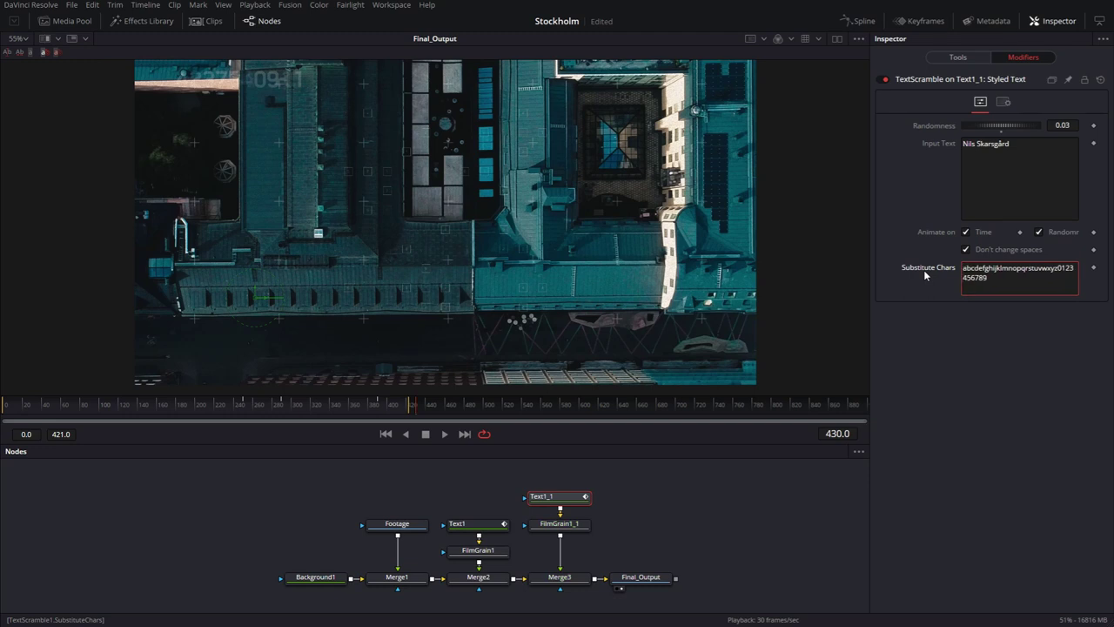
{"action": "key", "text": "End"}
{"action": "key", "text": "BackSpace"}
{"action": "key", "text": "BackSpace"}
{"action": "key", "text": "BackSpace"}
{"action": "key", "text": "BackSpace"}
{"action": "key", "text": "BackSpace"}
{"action": "key", "text": "BackSpace"}
{"action": "key", "text": "BackSpace"}
{"action": "key", "text": "BackSpace"}
{"action": "key", "text": "BackSpace"}
{"action": "key", "text": "BackSpace"}
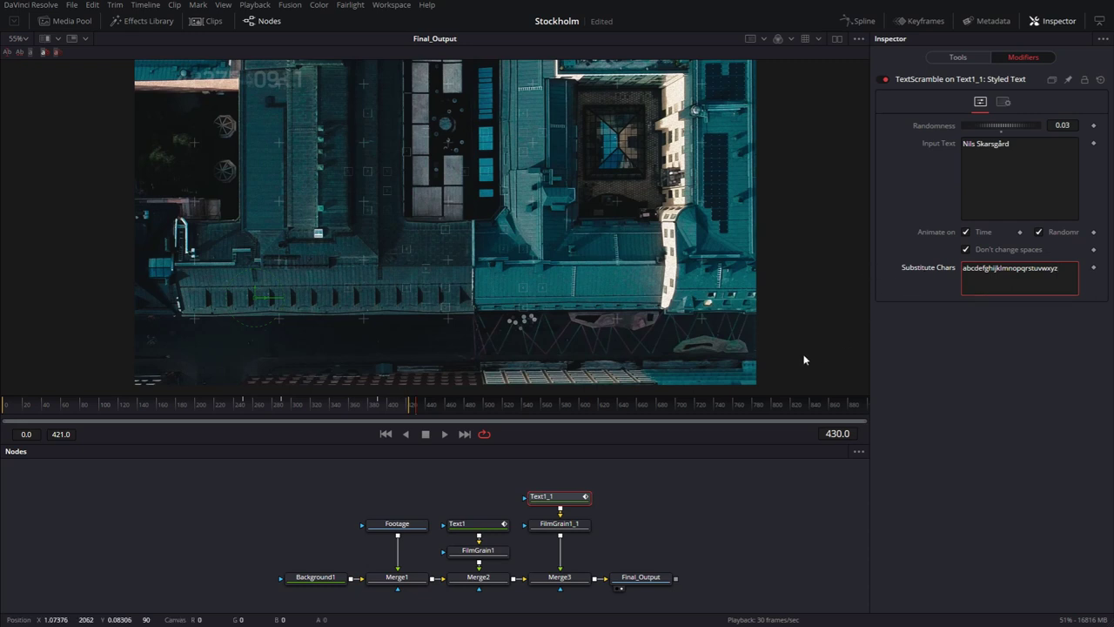
{"action": "left_click_drag", "start_coordinate": [201, 404], "coordinate": [267, 414]}
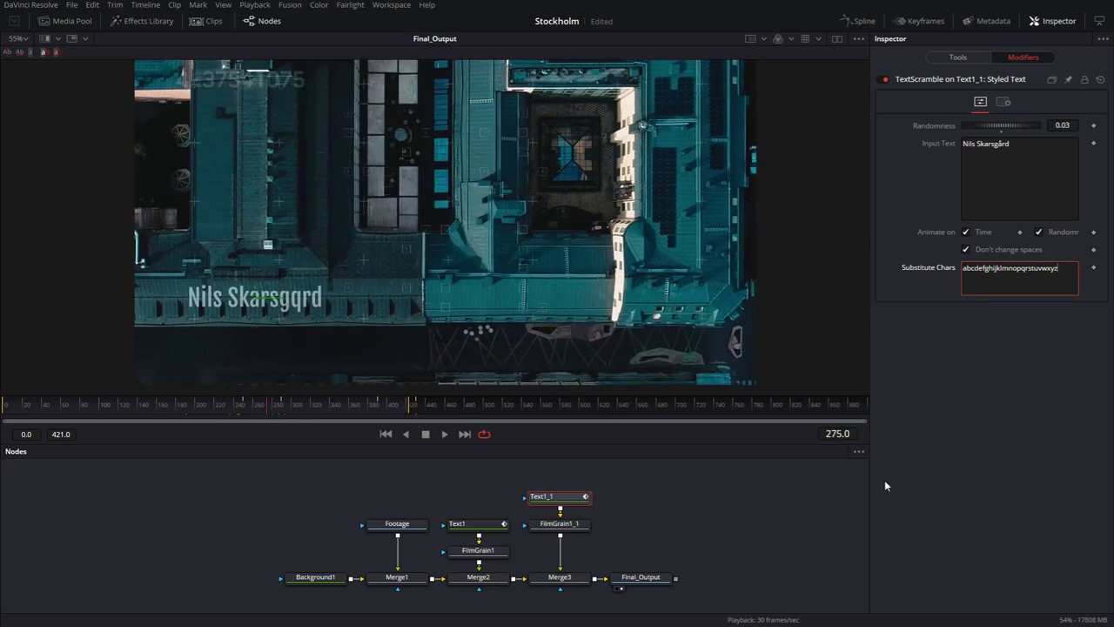
{"action": "left_click", "coordinate": [837, 434]}
Keyframe scramble randomness at 0.03 on frame 250 and 0 on frame 290.
{"action": "key", "text": "BackSpace"}
{"action": "key", "text": "BackSpace"}
{"action": "key", "text": "BackSpace"}
{"action": "key", "text": "BackSpace"}
{"action": "key", "text": "BackSpace"}
{"action": "type", "text": "250"}
{"action": "key", "text": "Return"}
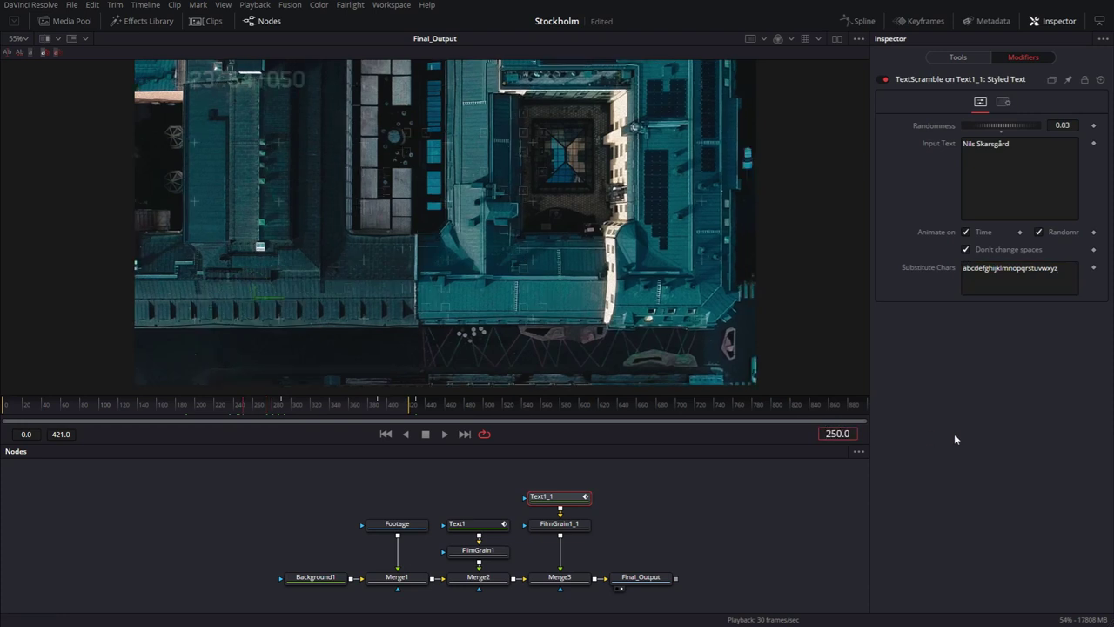
{"action": "left_click", "coordinate": [1095, 126]}
{"action": "left_click", "coordinate": [837, 434]}
{"action": "type", "text": "290"}
{"action": "key", "text": "Return"}
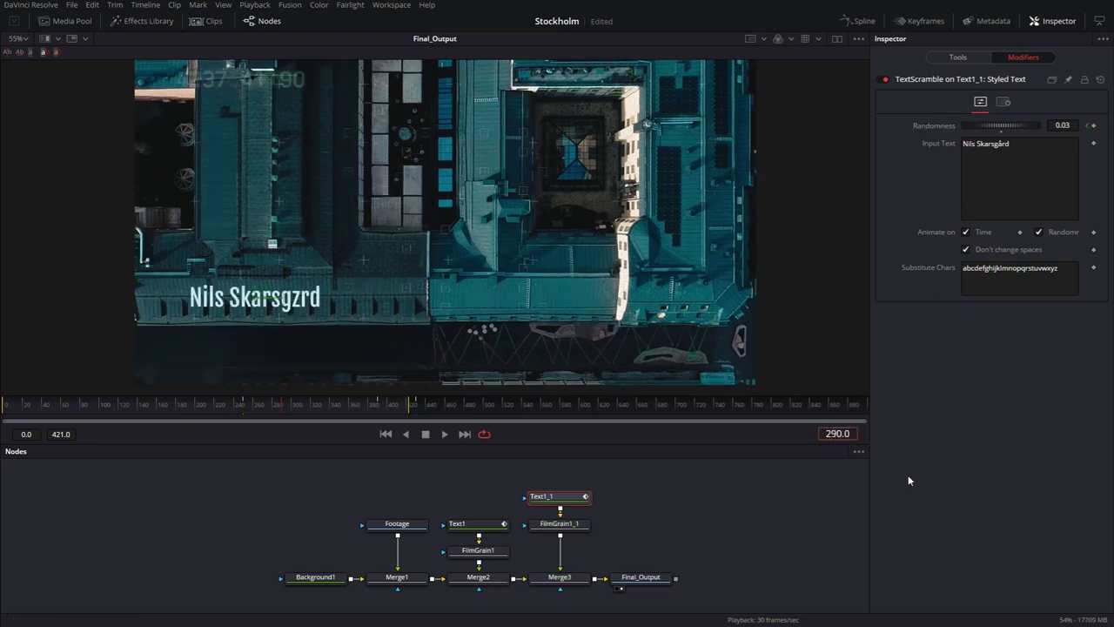
{"action": "left_click", "coordinate": [1091, 127]}
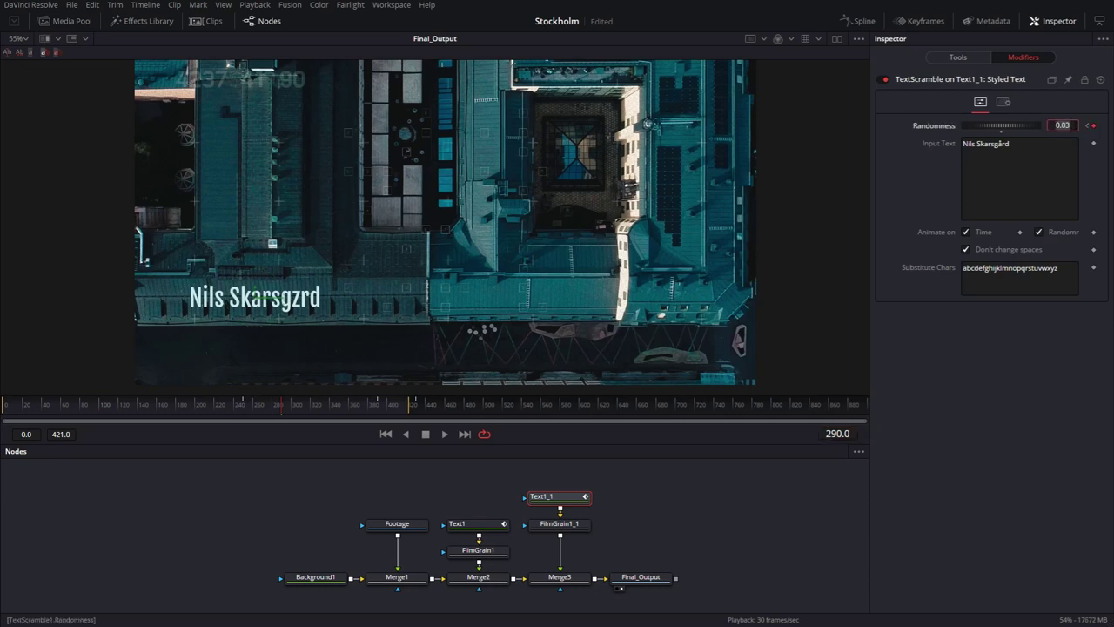
{"action": "key", "text": "Tab"}
{"action": "left_click", "coordinate": [414, 473]}
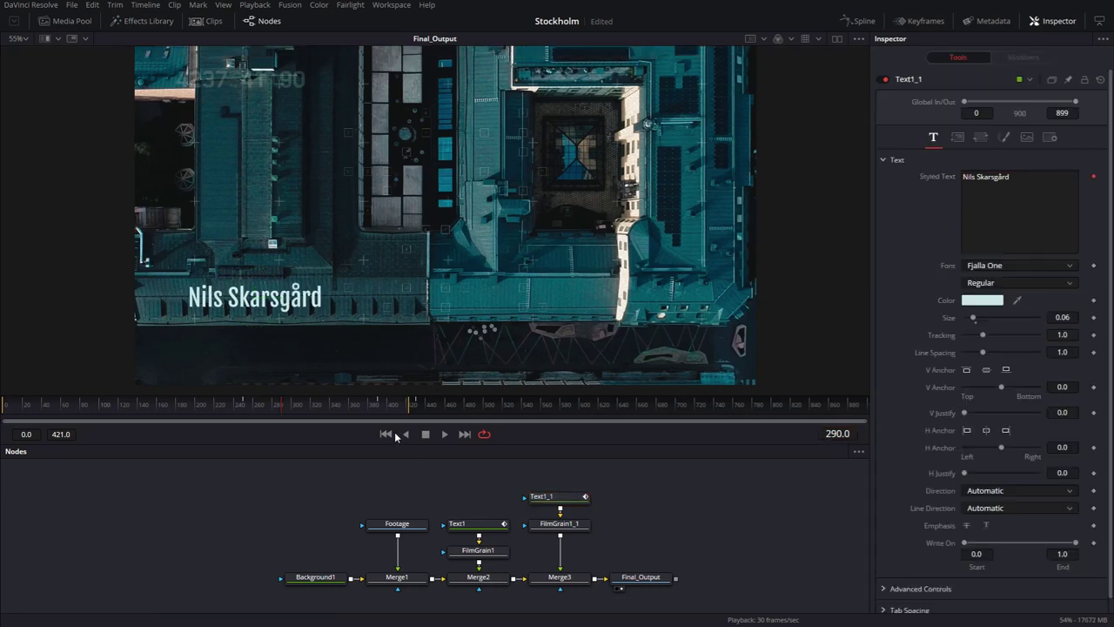
Play the composition from the first frame in the enlarged viewer layout.
{"action": "left_click", "coordinate": [386, 433]}
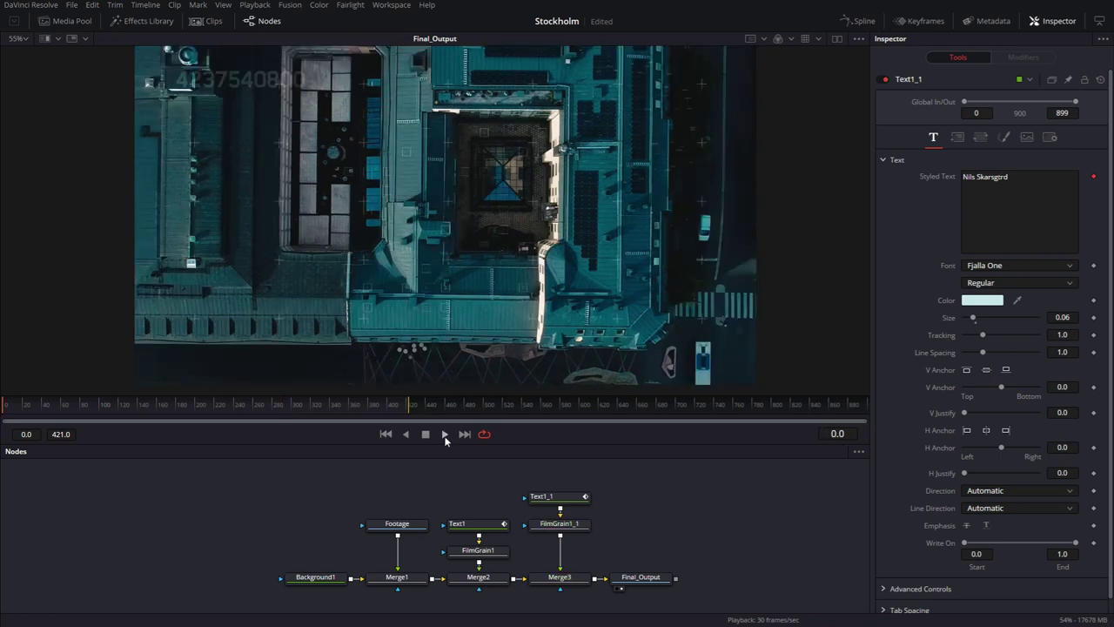
{"action": "left_click", "coordinate": [444, 433]}
{"action": "key", "text": "alt+f"}
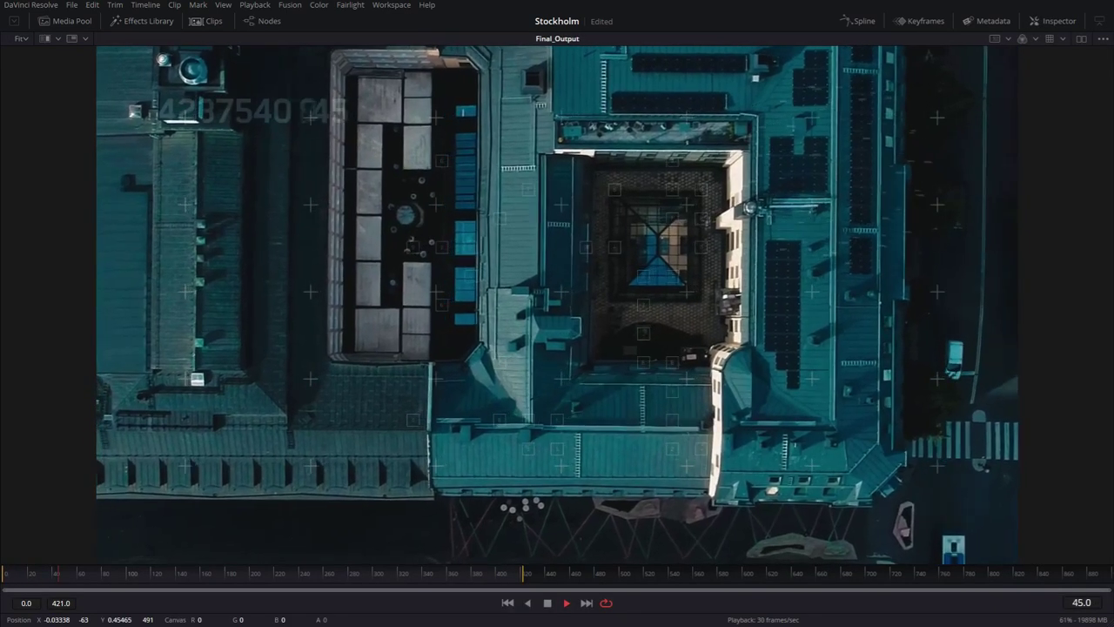